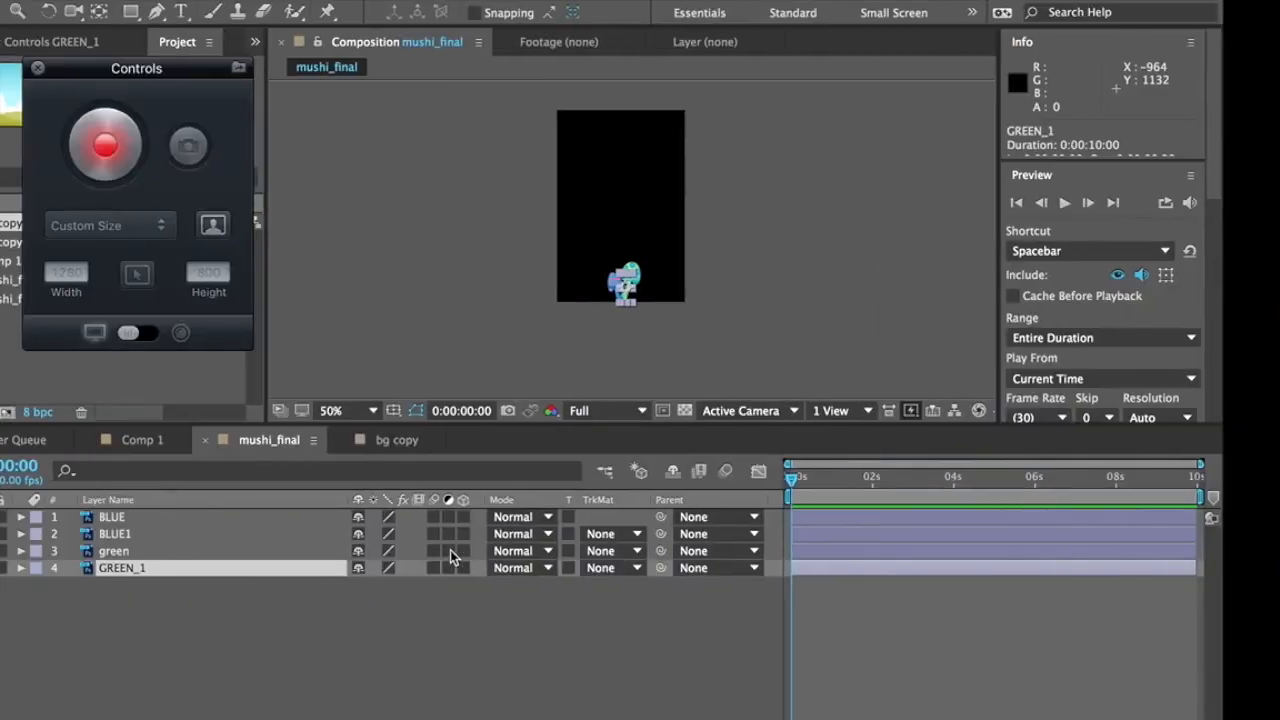
# Zoom in on the mushrooms and toggle the BLUE and BLUE1 layers to identify which parts they hold.
pyautogui.scroll(2, 716, 291)
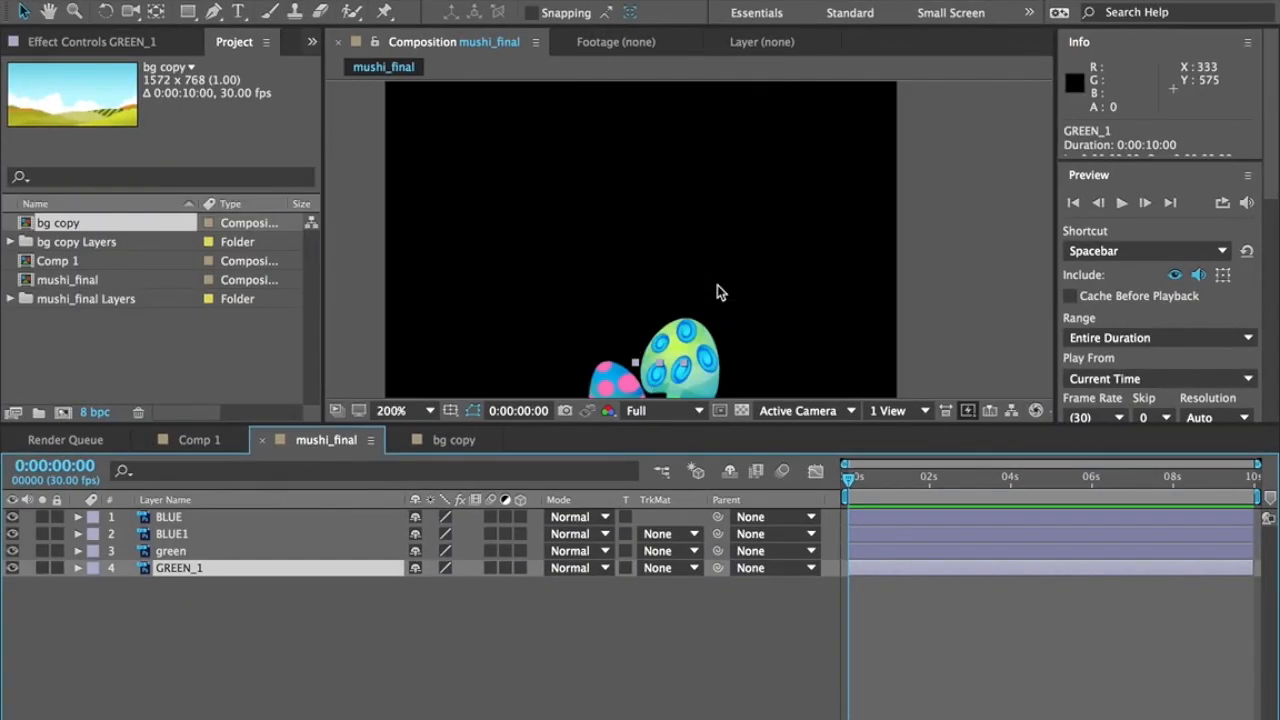
pyautogui.click(653, 298)
pyautogui.moveTo(653, 298); pyautogui.dragTo(637, 216)
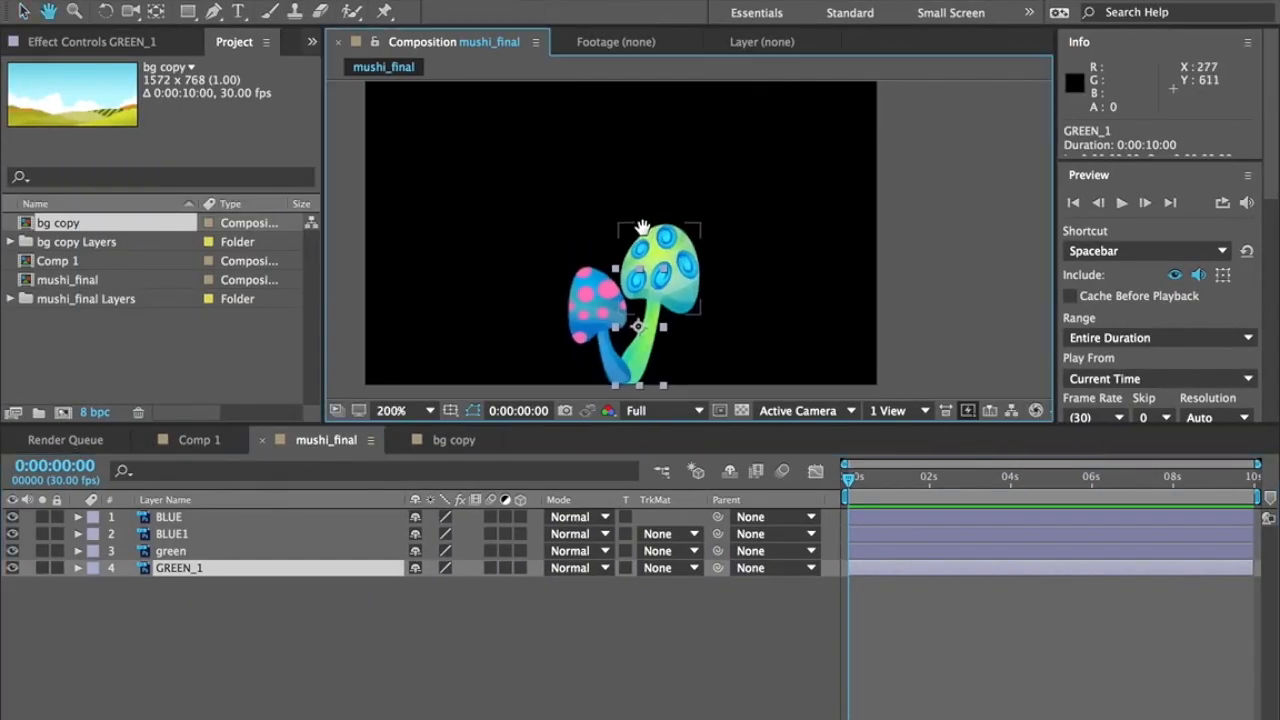
pyautogui.click(166, 519)
pyautogui.click(12, 517)
pyautogui.click(12, 517)
pyautogui.click(12, 535)
pyautogui.click(12, 535)
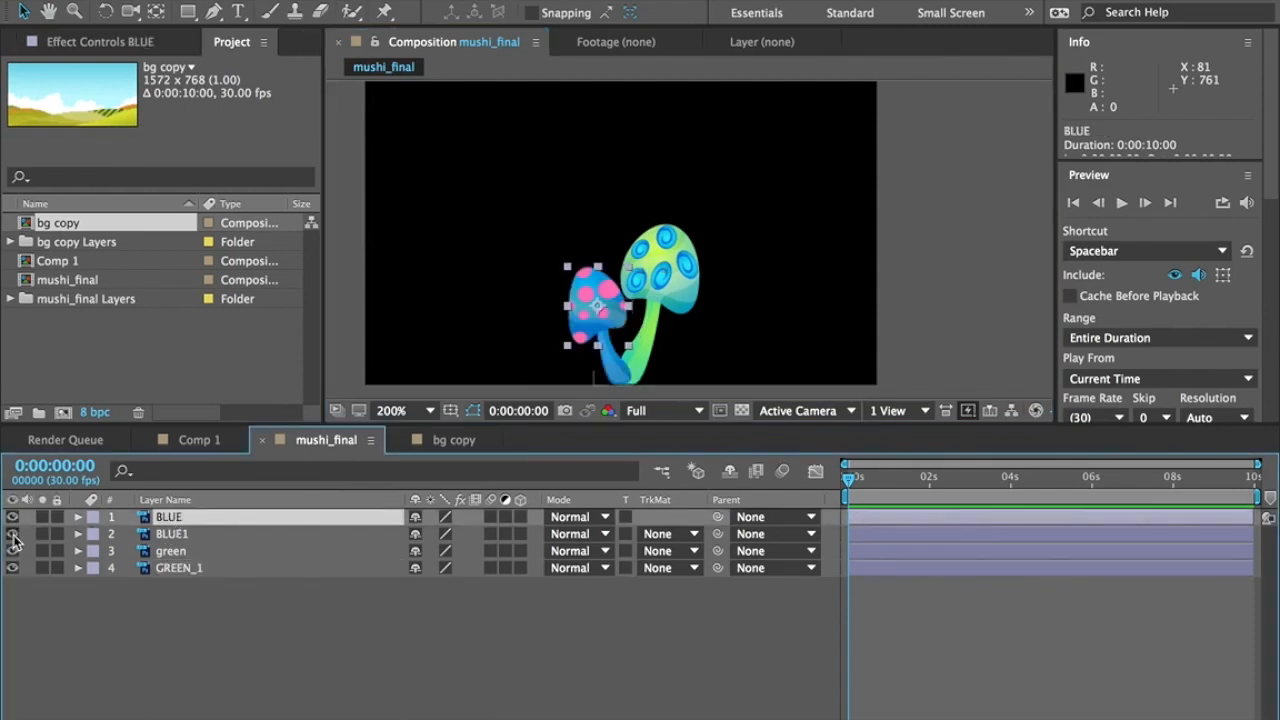
pyautogui.click(172, 538)
pyautogui.click(178, 520)
pyautogui.click(172, 540)
pyautogui.moveTo(639, 345); pyautogui.dragTo(622, 294)
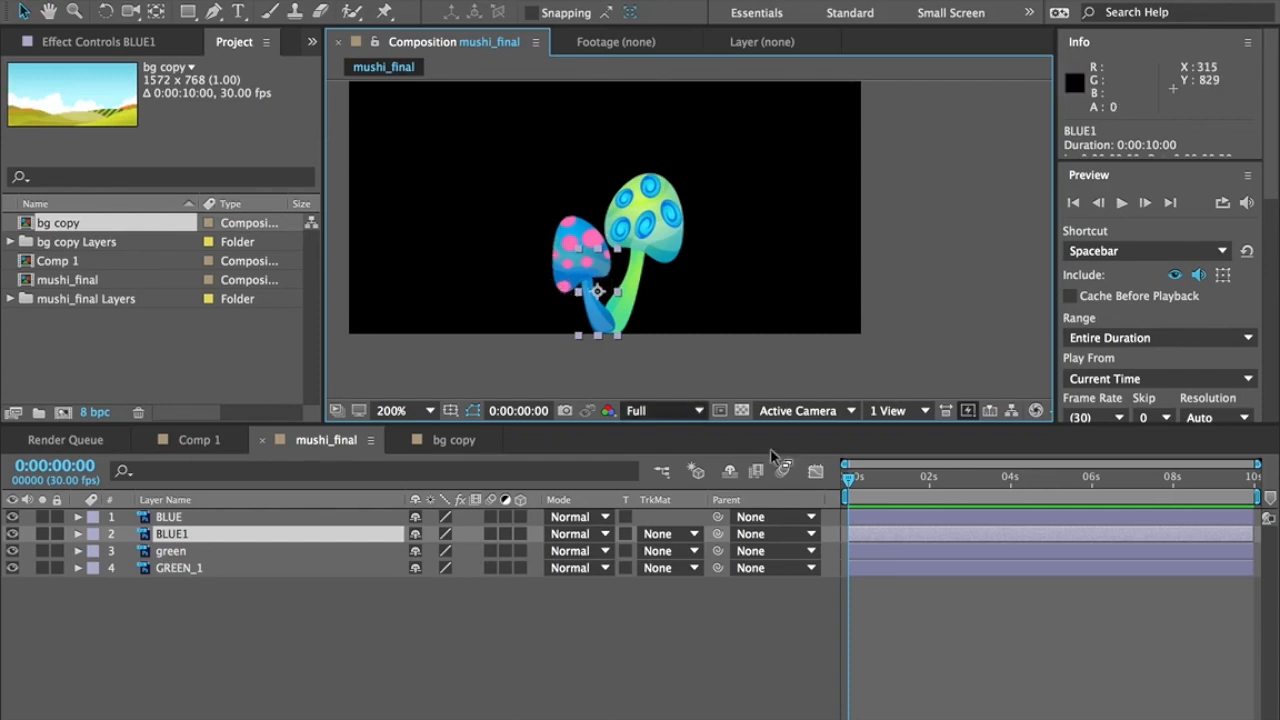
# Hide the timeline's Mode and TrkMat columns and place the playhead at the start of the composition.
pyautogui.click(40, 716)
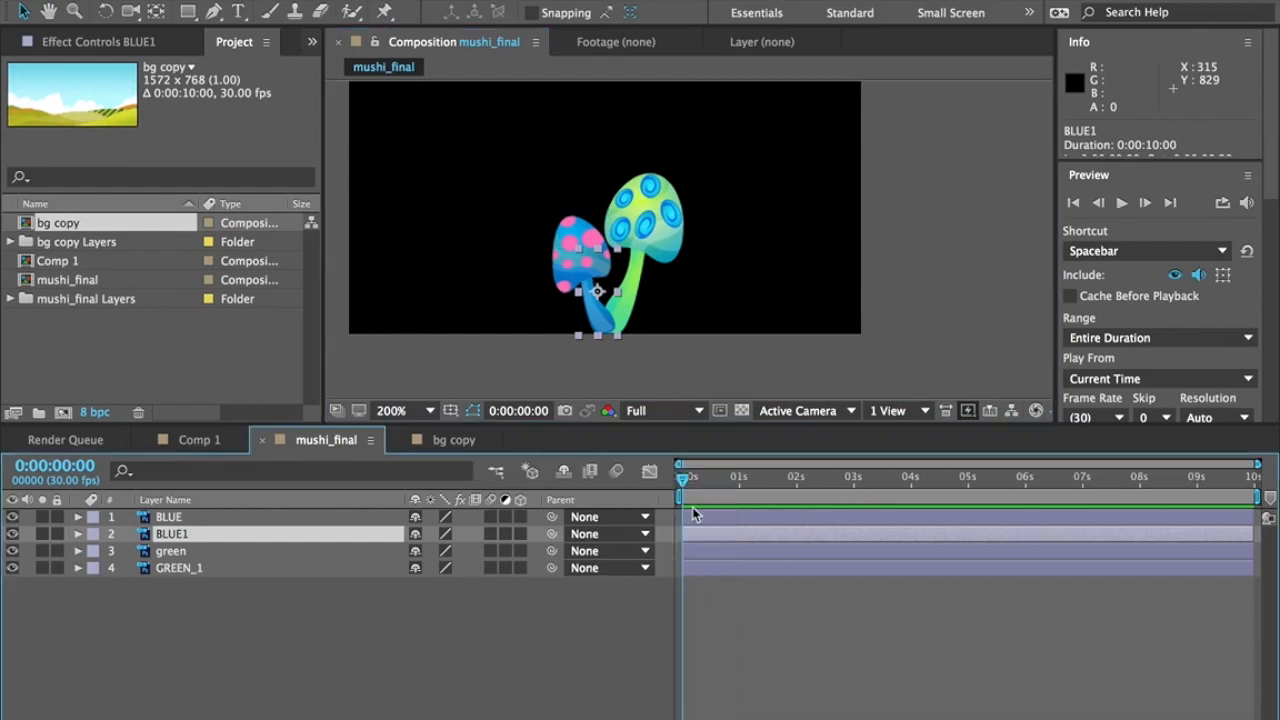
pyautogui.moveTo(679, 477); pyautogui.dragTo(660, 495)
pyautogui.click(602, 325)
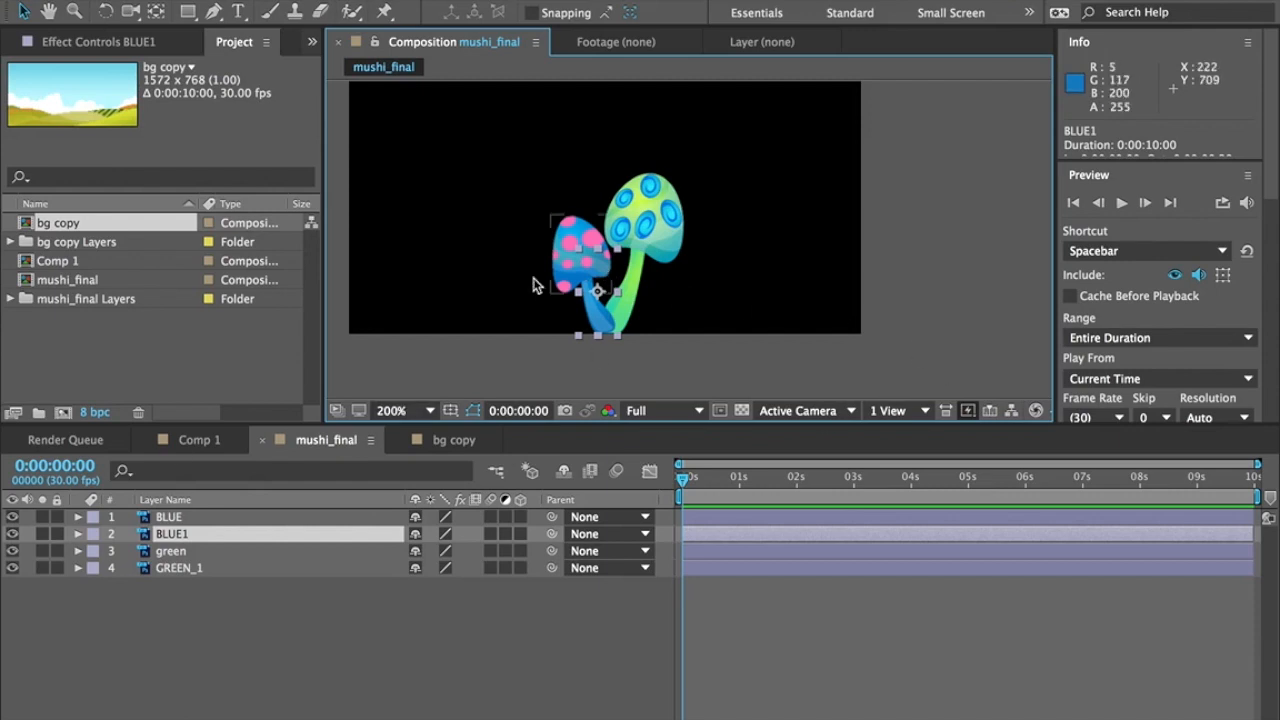
# Select the BLUE cap layer and enlarge the composition view around the mushrooms at 400% magnification.
pyautogui.click(167, 518)
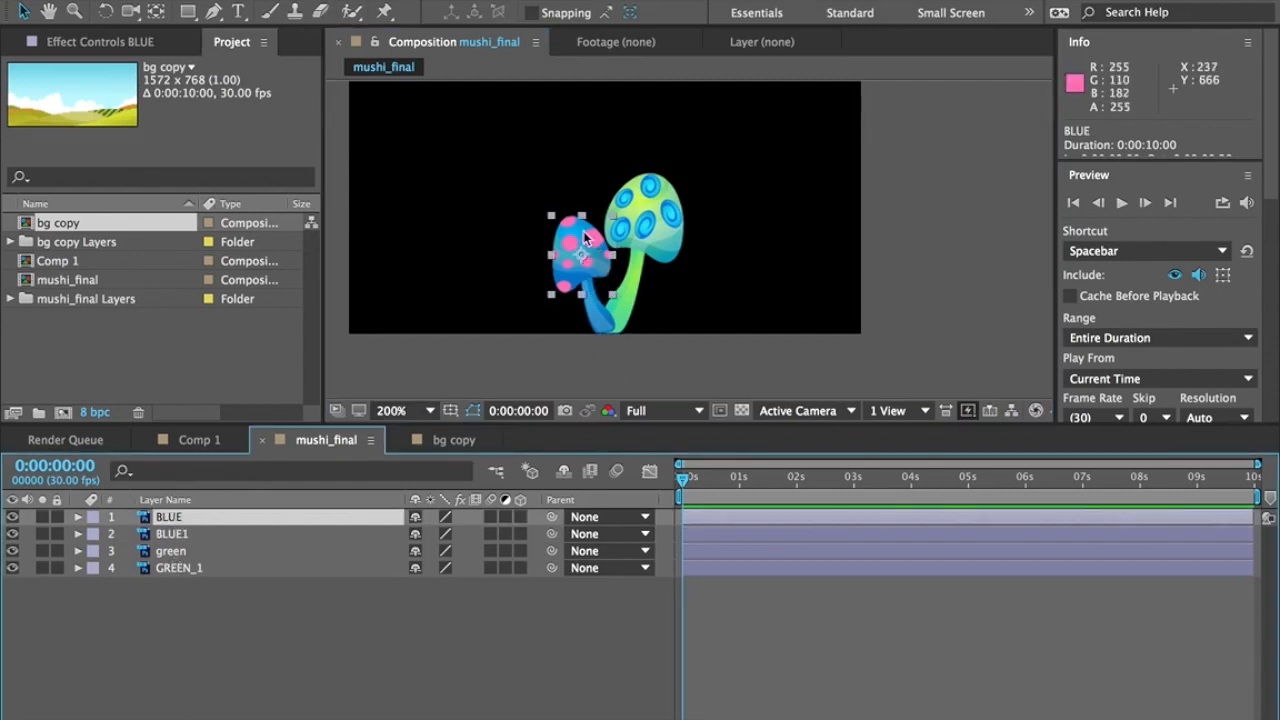
pyautogui.scroll(-2, 622, 262)
pyautogui.scroll(4, 622, 262)
pyautogui.scroll(-1, 622, 262)
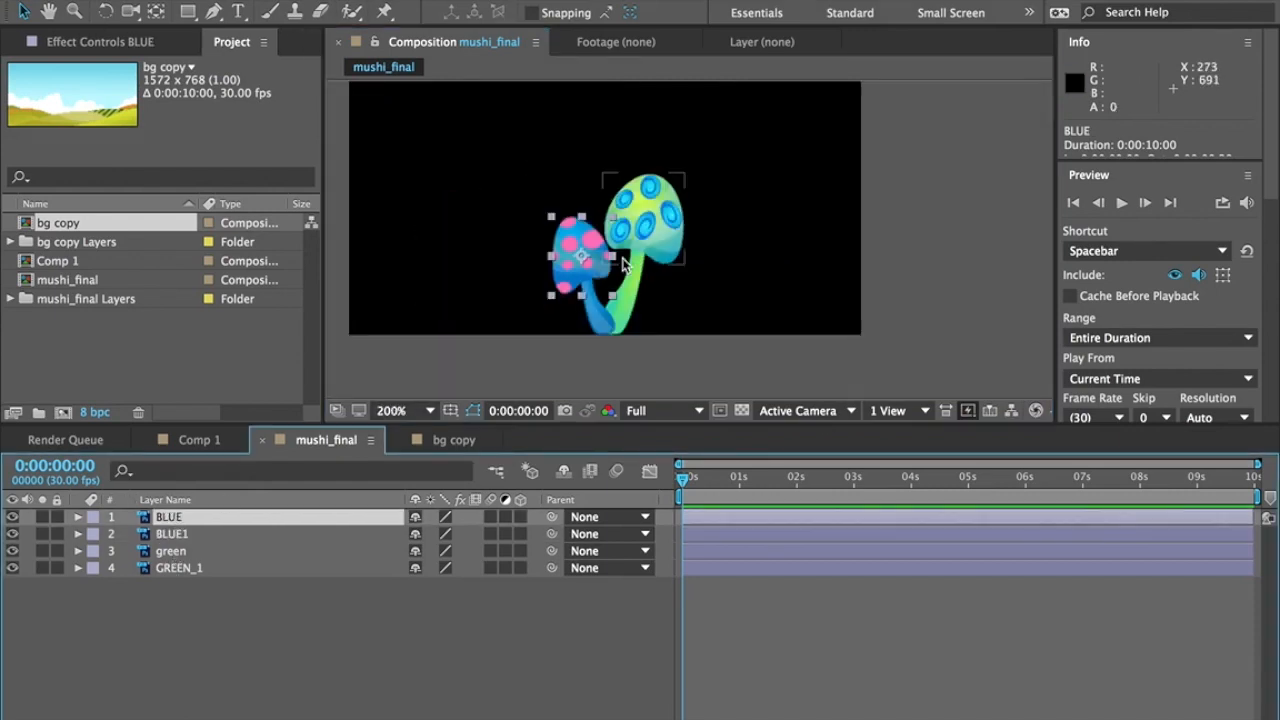
pyautogui.hscroll(-2, 590, 262)
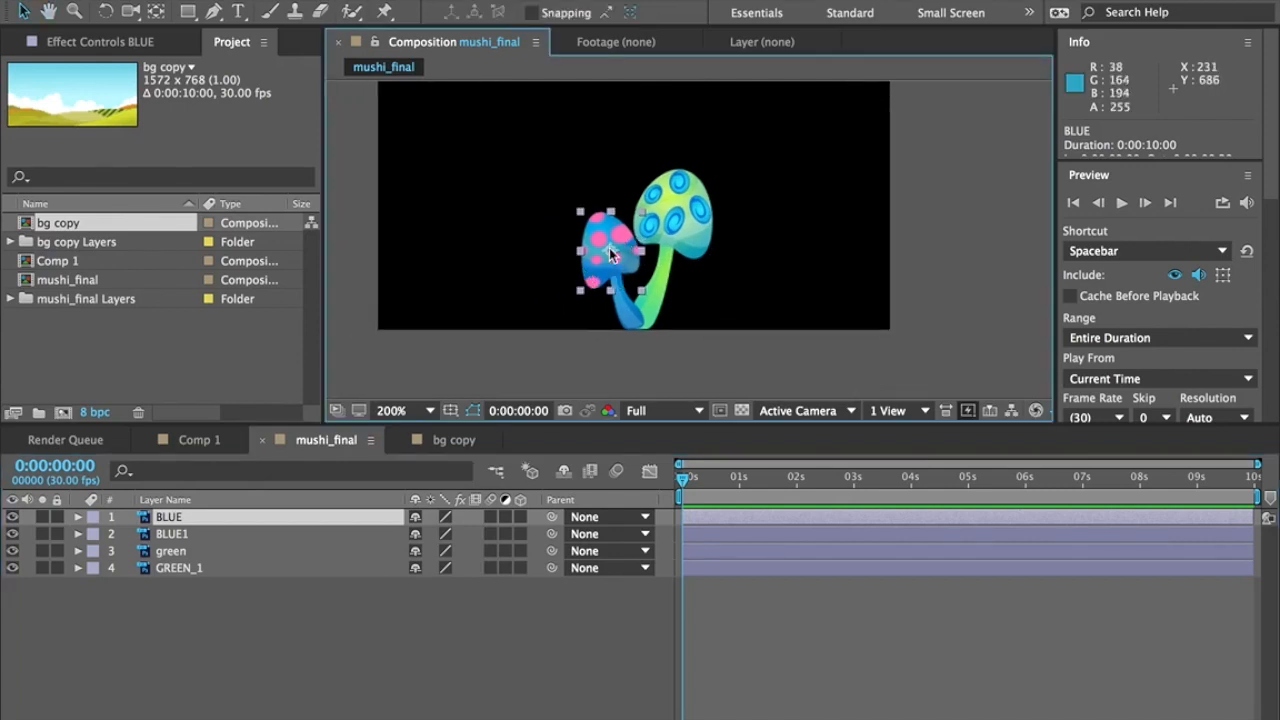
pyautogui.scroll(-2, 609, 248)
pyautogui.scroll(4, 609, 248)
pyautogui.moveTo(590, 424); pyautogui.dragTo(590, 567)
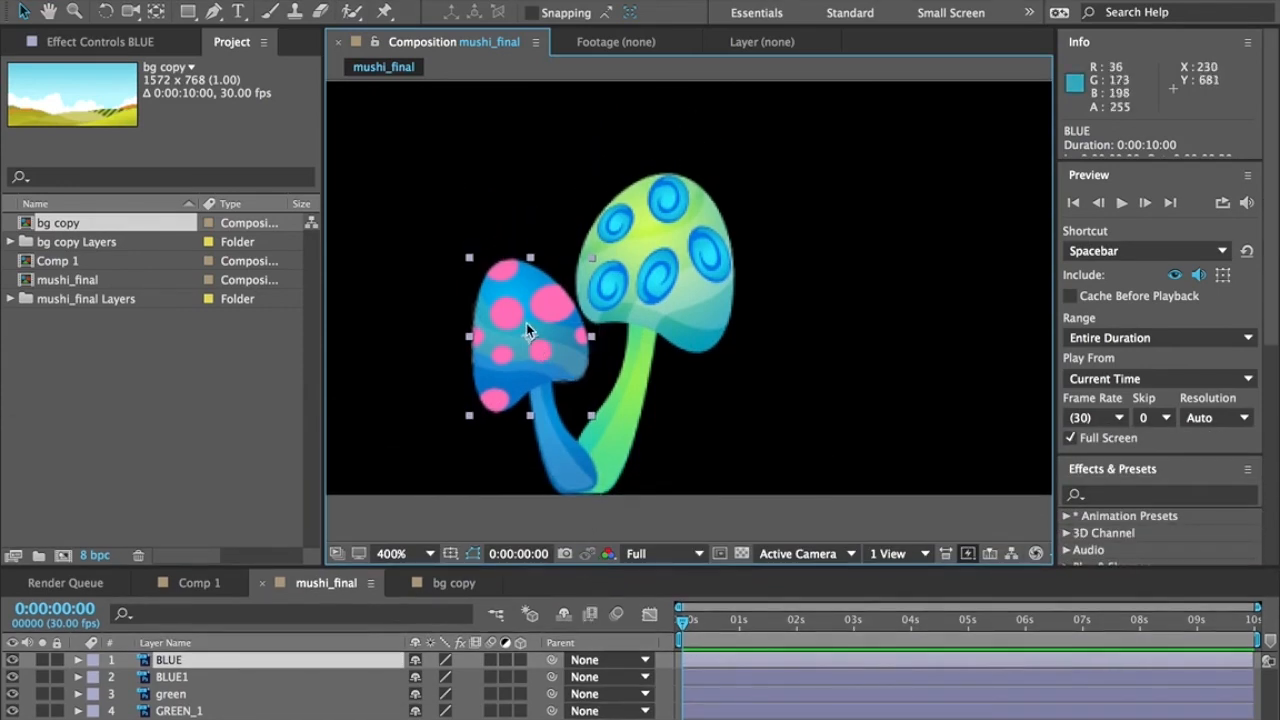
# Try changing the BLUE layer's Scale with its anchor point at the cap's center, and undo the change.
pyautogui.press('s')
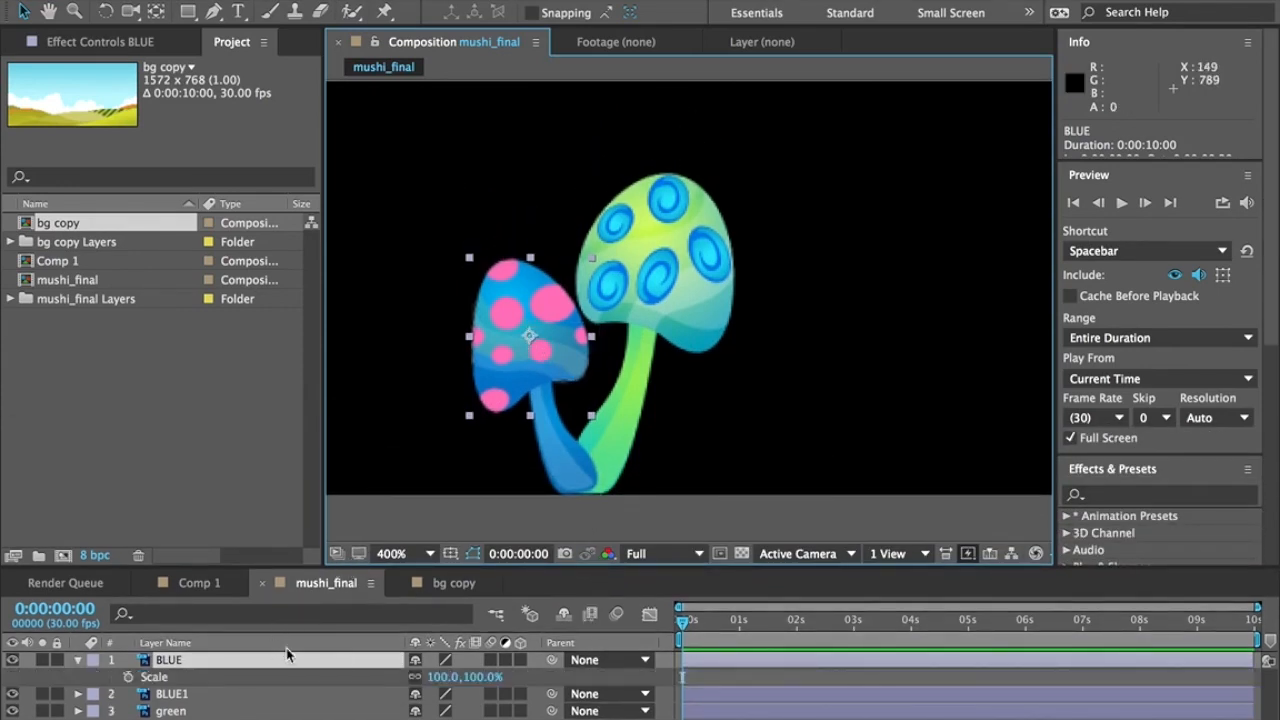
pyautogui.moveTo(440, 682); pyautogui.dragTo(414, 677)
pyautogui.hotkey('ctrl', 'z')
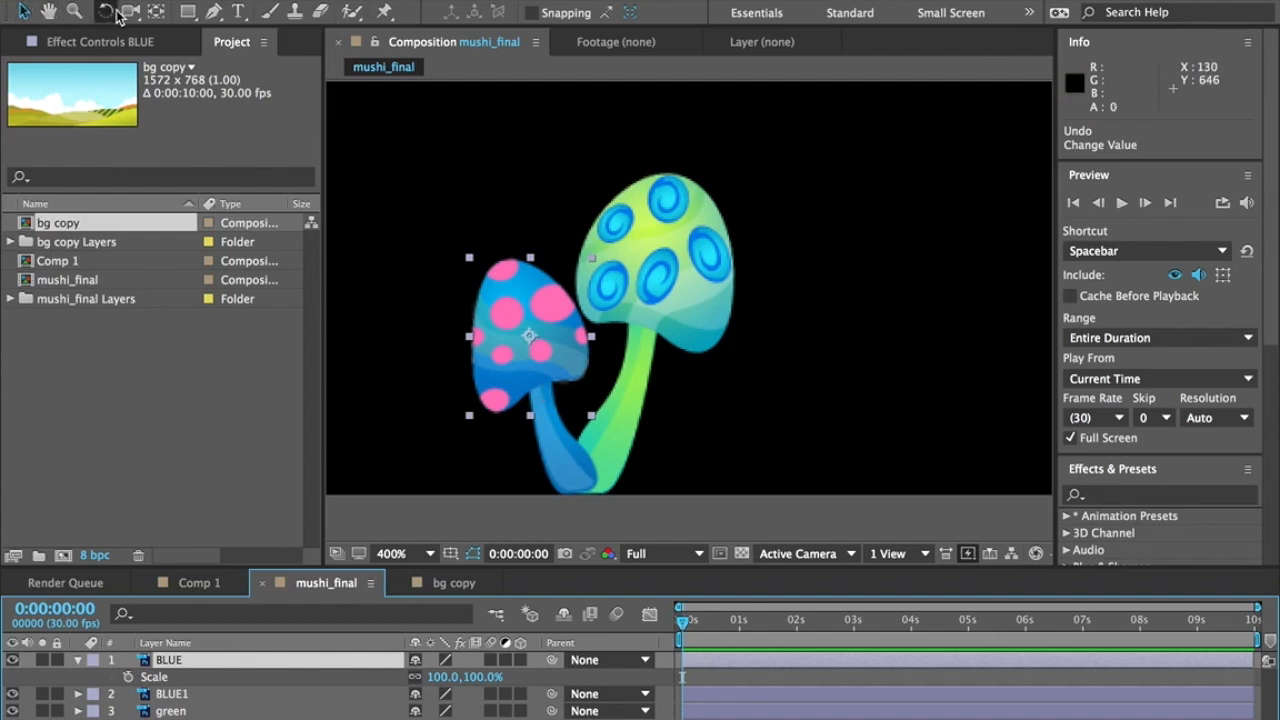
# Move the BLUE layer's anchor point about 6.5 px right and 24.5 px down, where the cap meets its stem.
pyautogui.click(157, 18)
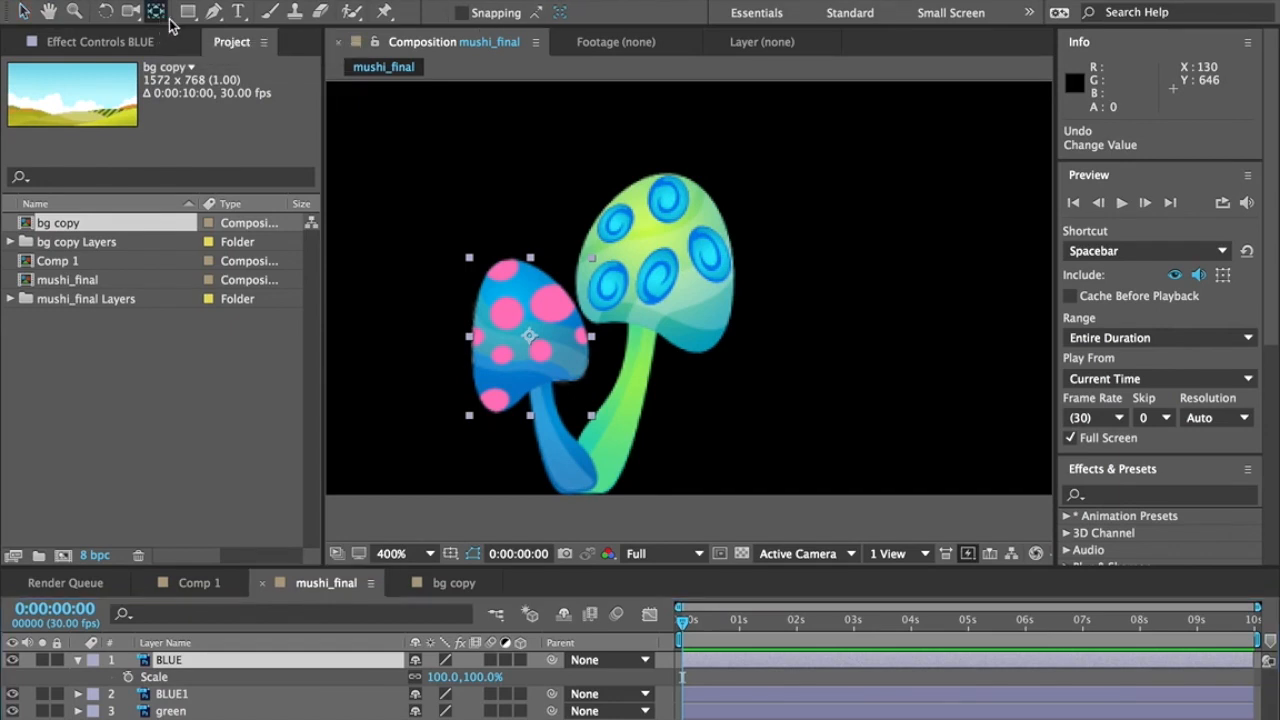
pyautogui.moveTo(530, 338); pyautogui.dragTo(538, 382)
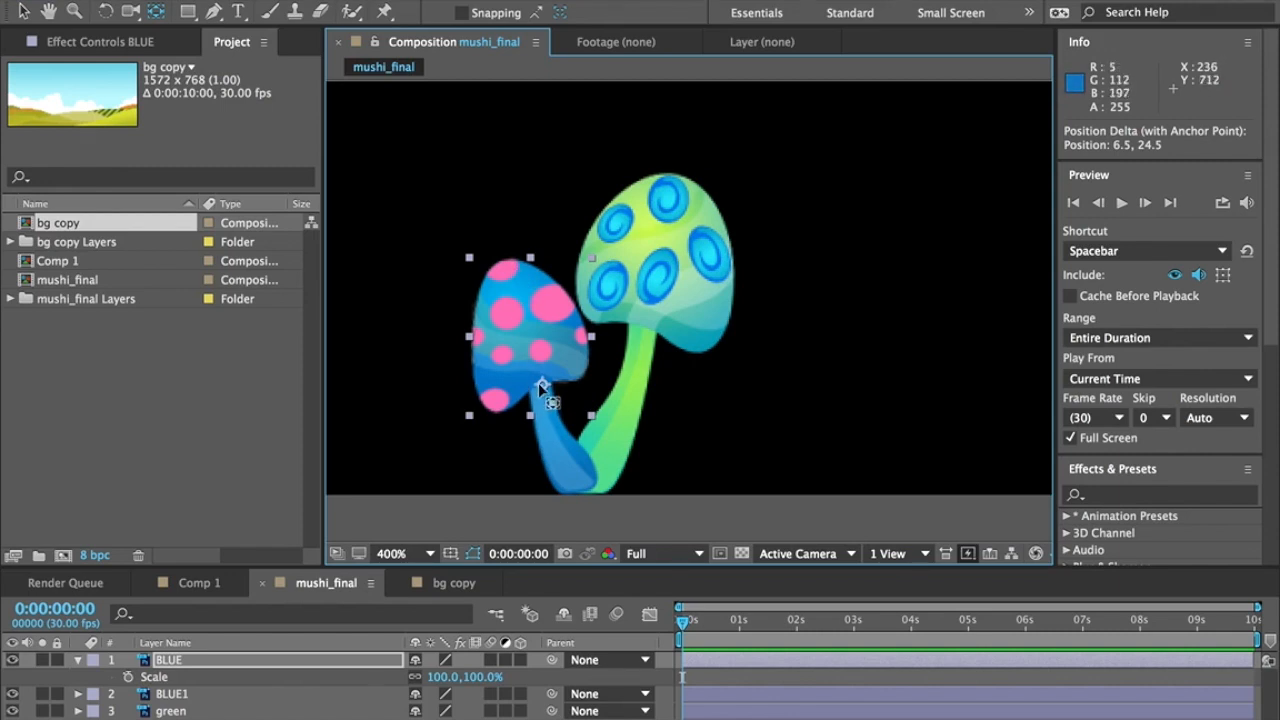
pyautogui.click(24, 12)
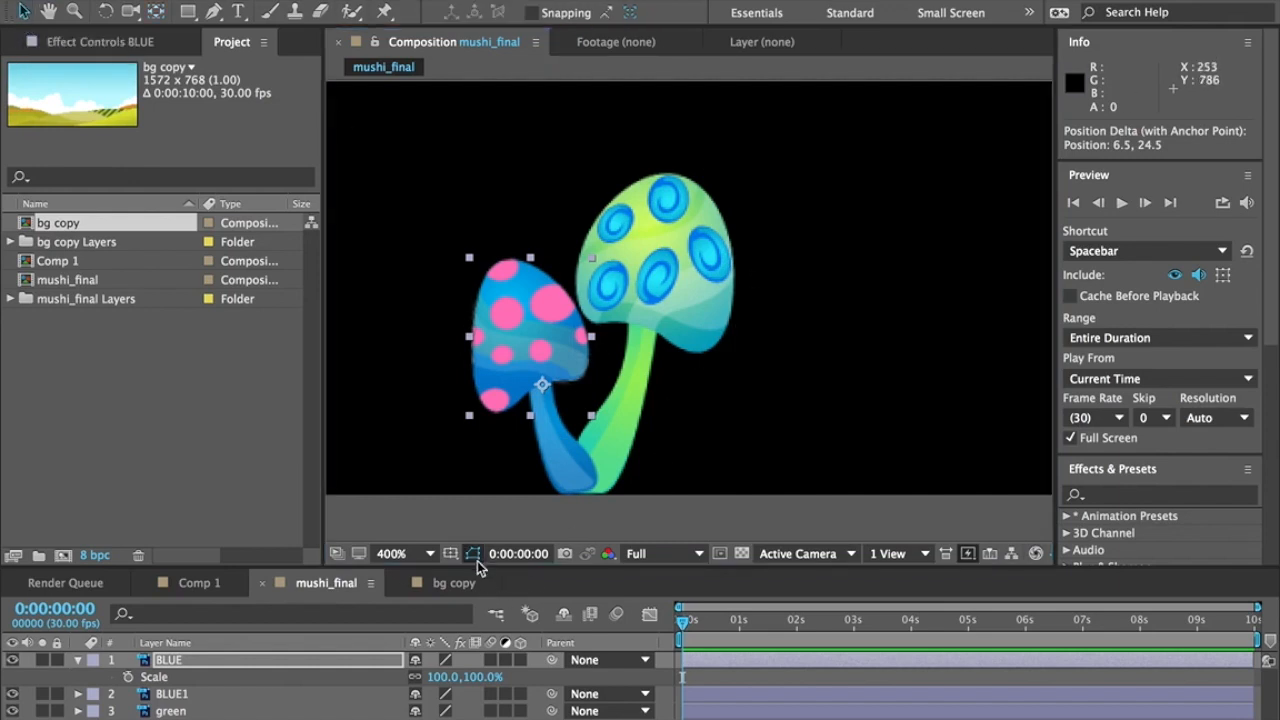
# Show the BLUE layer's Scale property and enable keyframing for it at 0:00:00:00.
pyautogui.moveTo(477, 566); pyautogui.dragTo(456, 438)
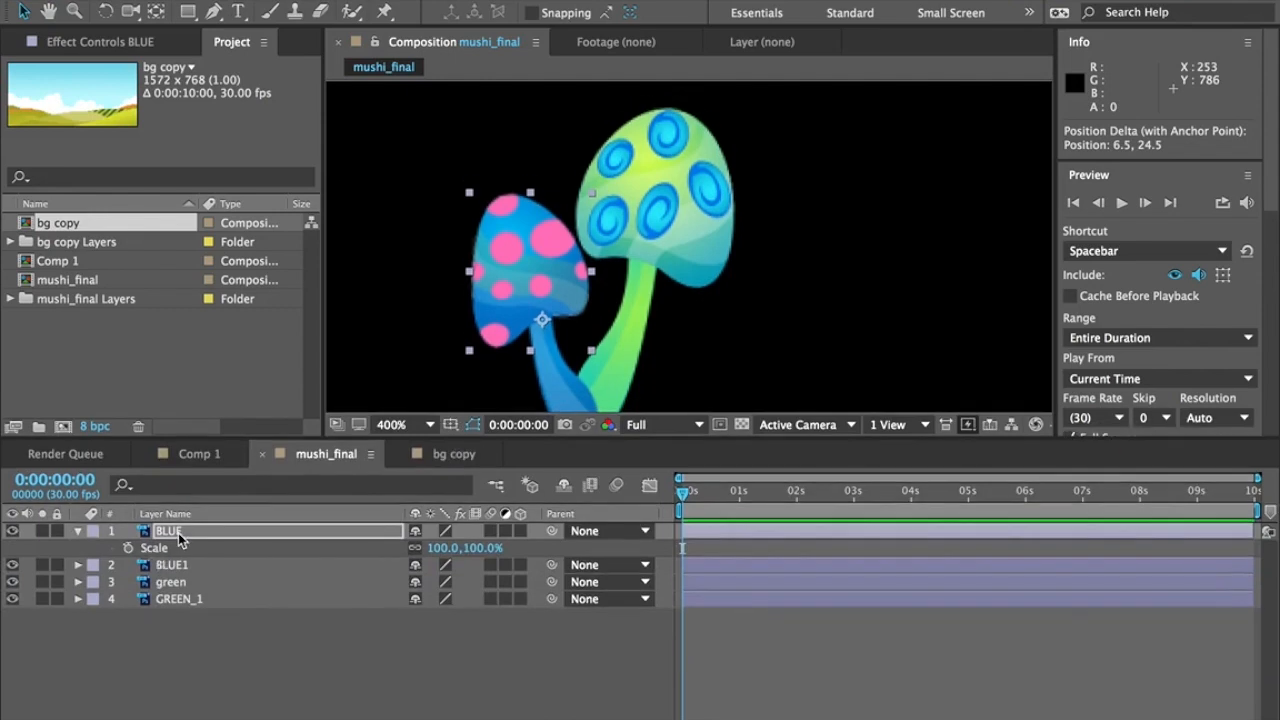
pyautogui.press('Return')
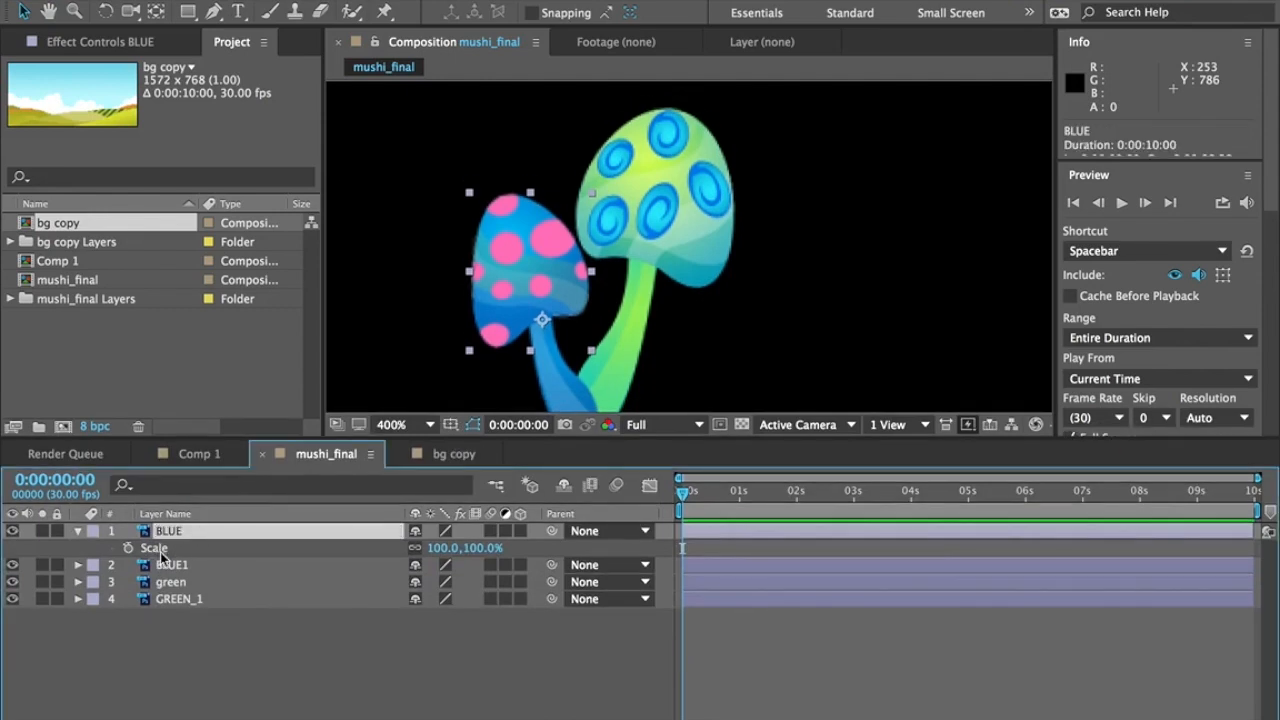
pyautogui.press('s')
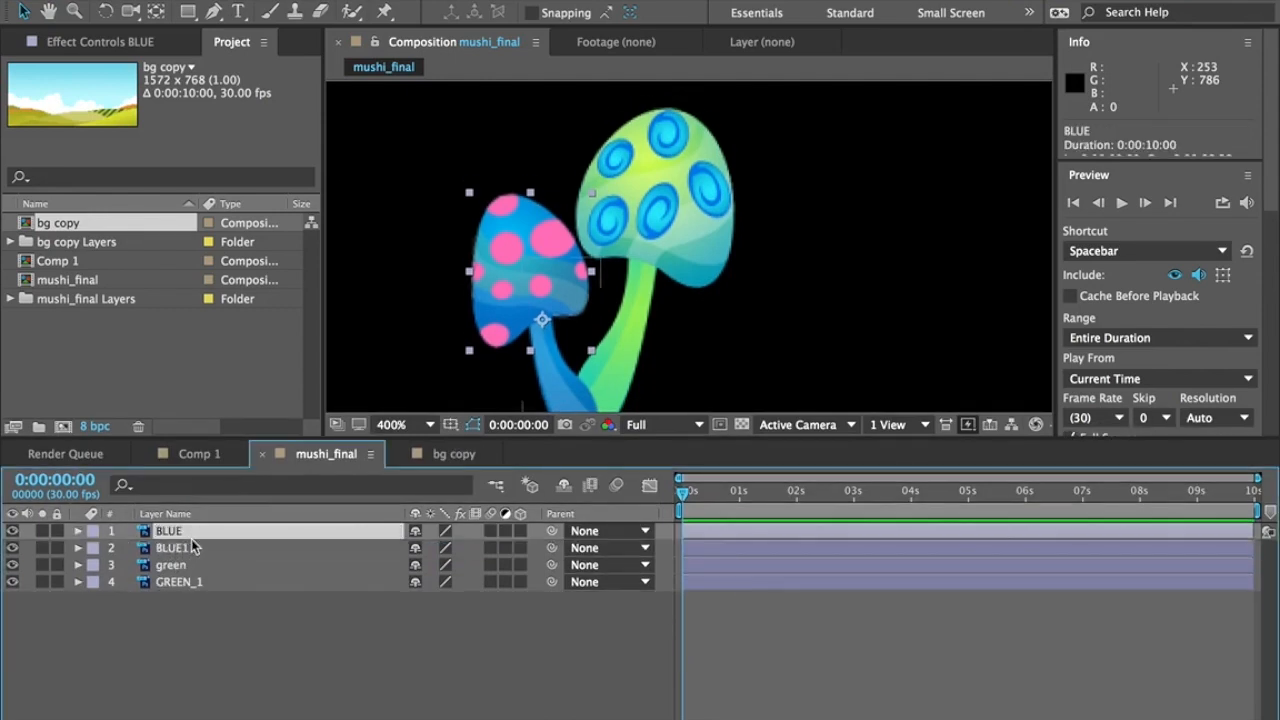
pyautogui.press('s')
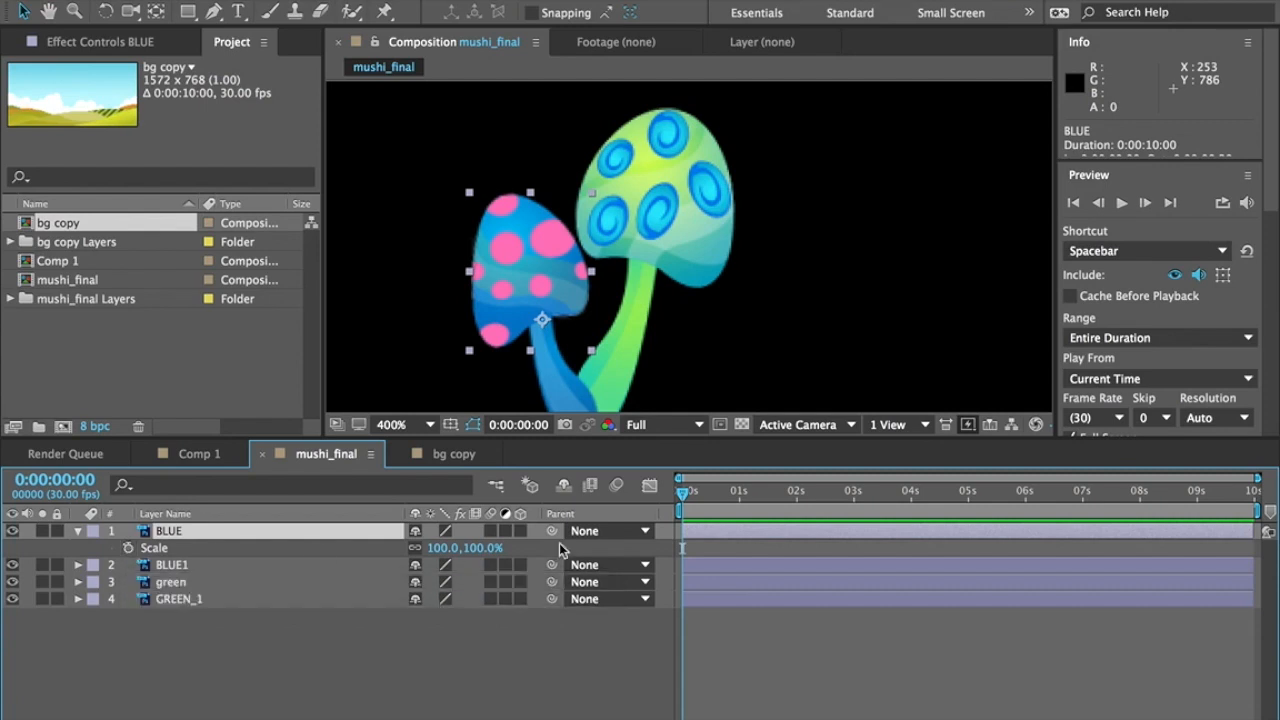
pyautogui.moveTo(684, 492); pyautogui.dragTo(651, 491)
pyautogui.click(128, 549)
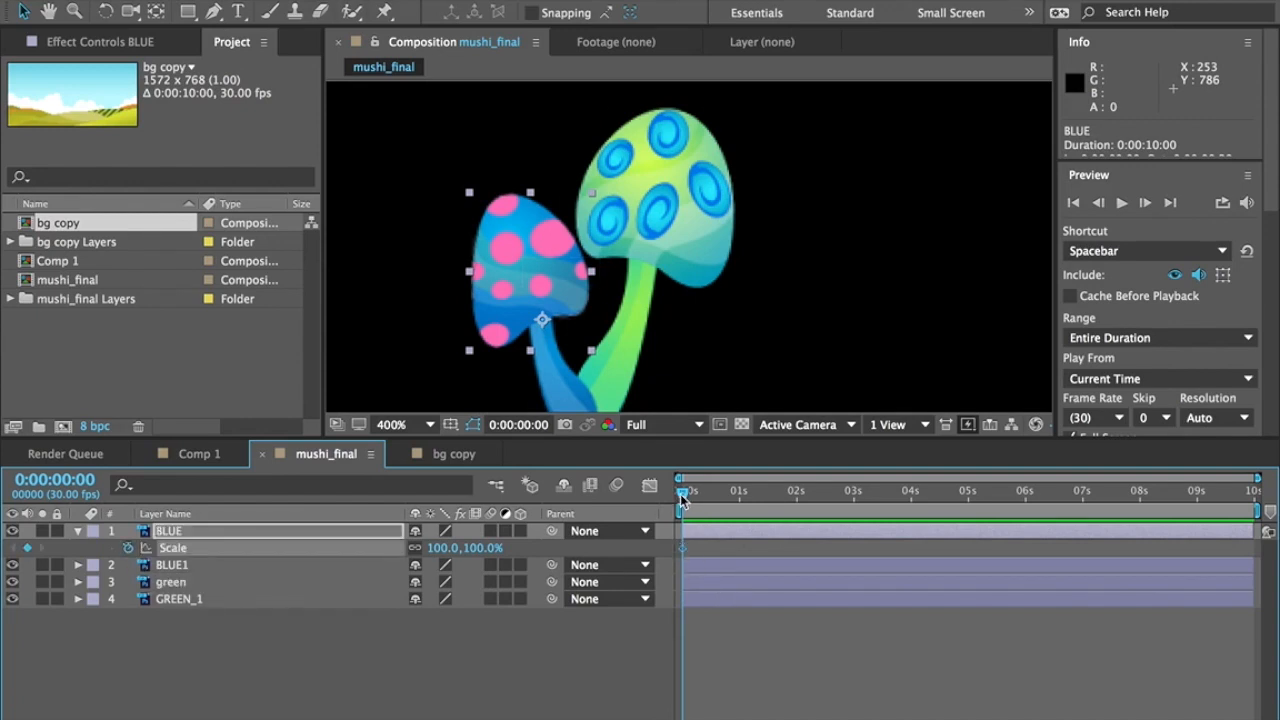
# Set the BLUE layer's Scale keyframe at 0:00:00:00 to 0%.
pyautogui.moveTo(682, 496); pyautogui.dragTo(648, 492)
pyautogui.click(684, 549)
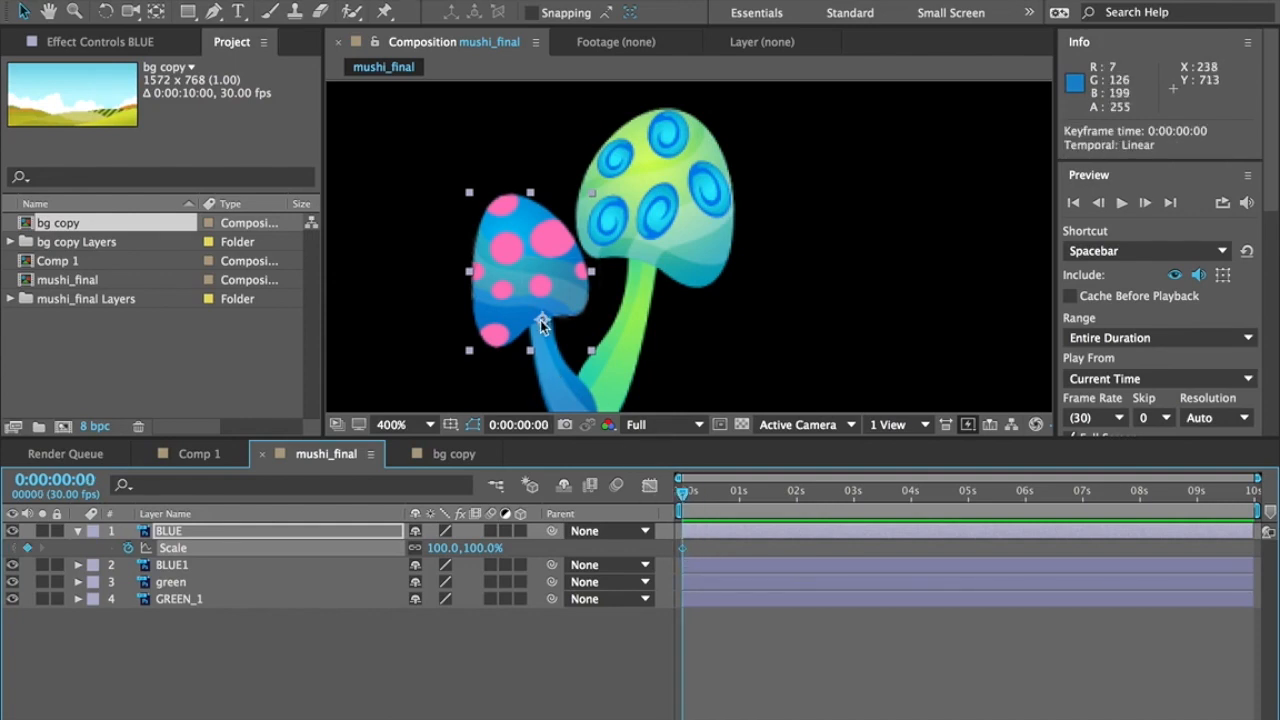
pyautogui.click(445, 550)
pyautogui.write('00')
pyautogui.press('Return')
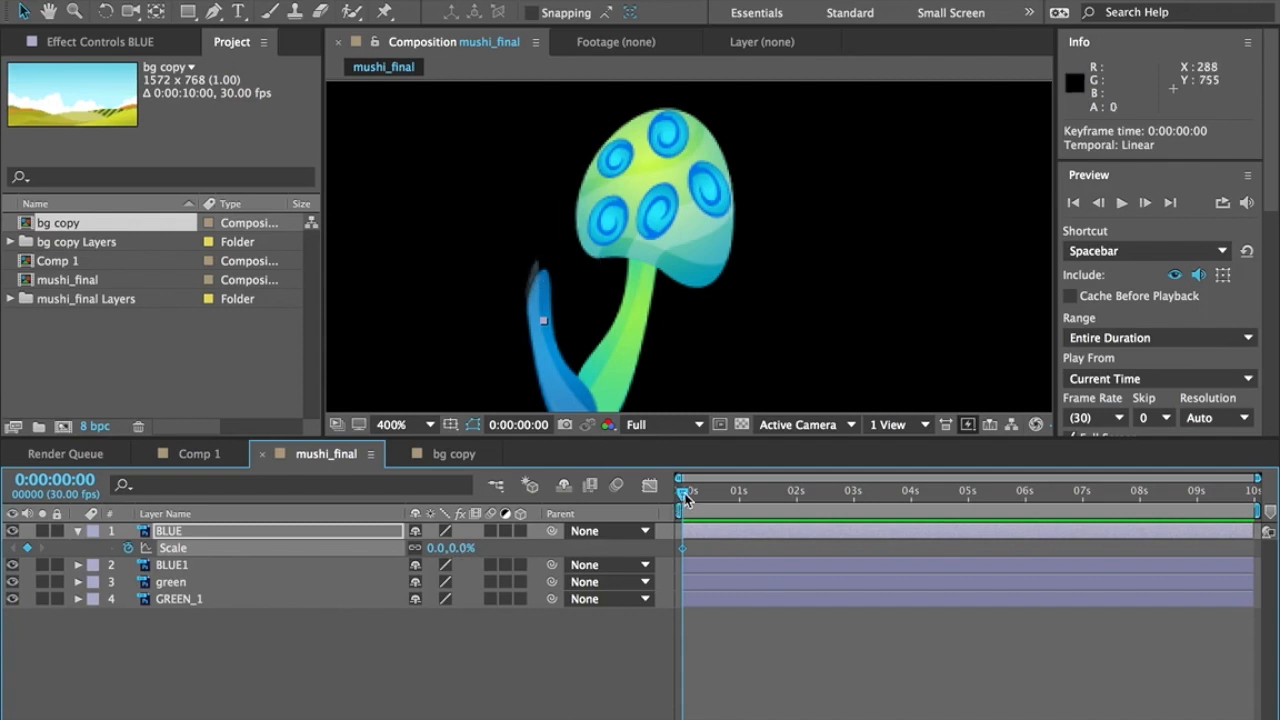
# Add a second Scale keyframe of 100% to the BLUE layer at 0:00:00:20.
pyautogui.moveTo(684, 497); pyautogui.dragTo(714, 500)
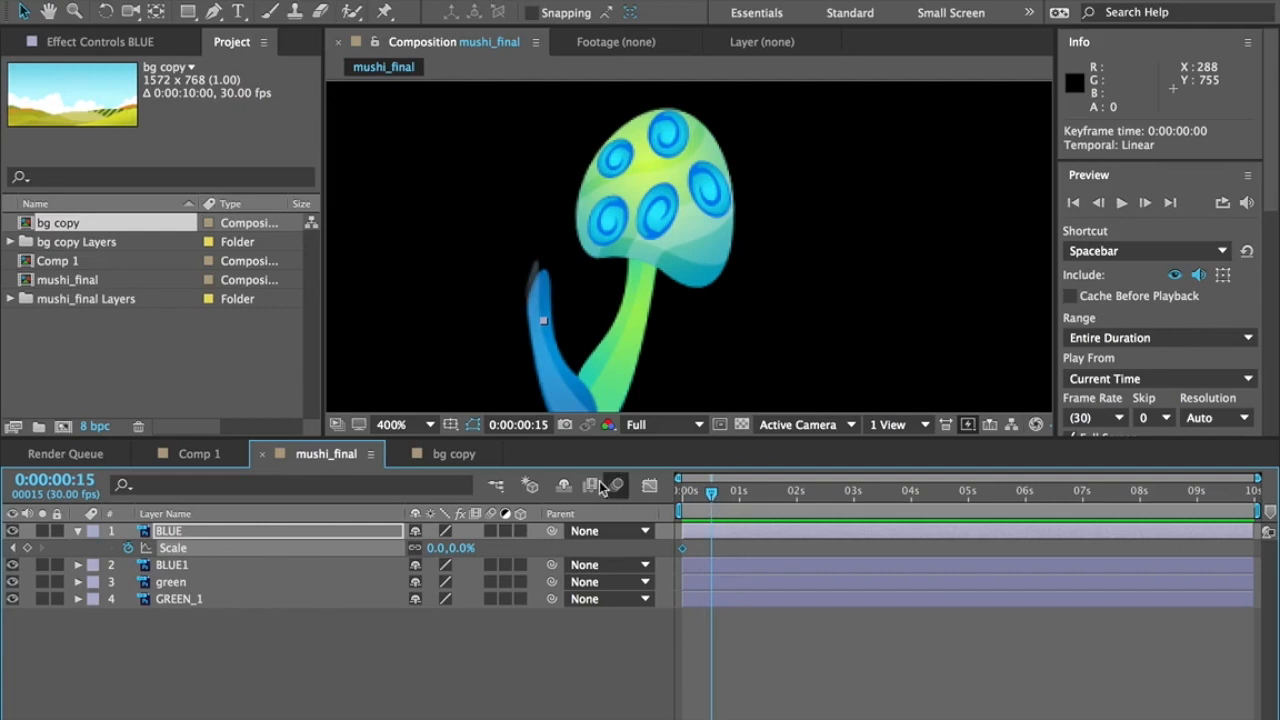
pyautogui.click(78, 484)
pyautogui.click(91, 480)
pyautogui.doubleClick(95, 480)
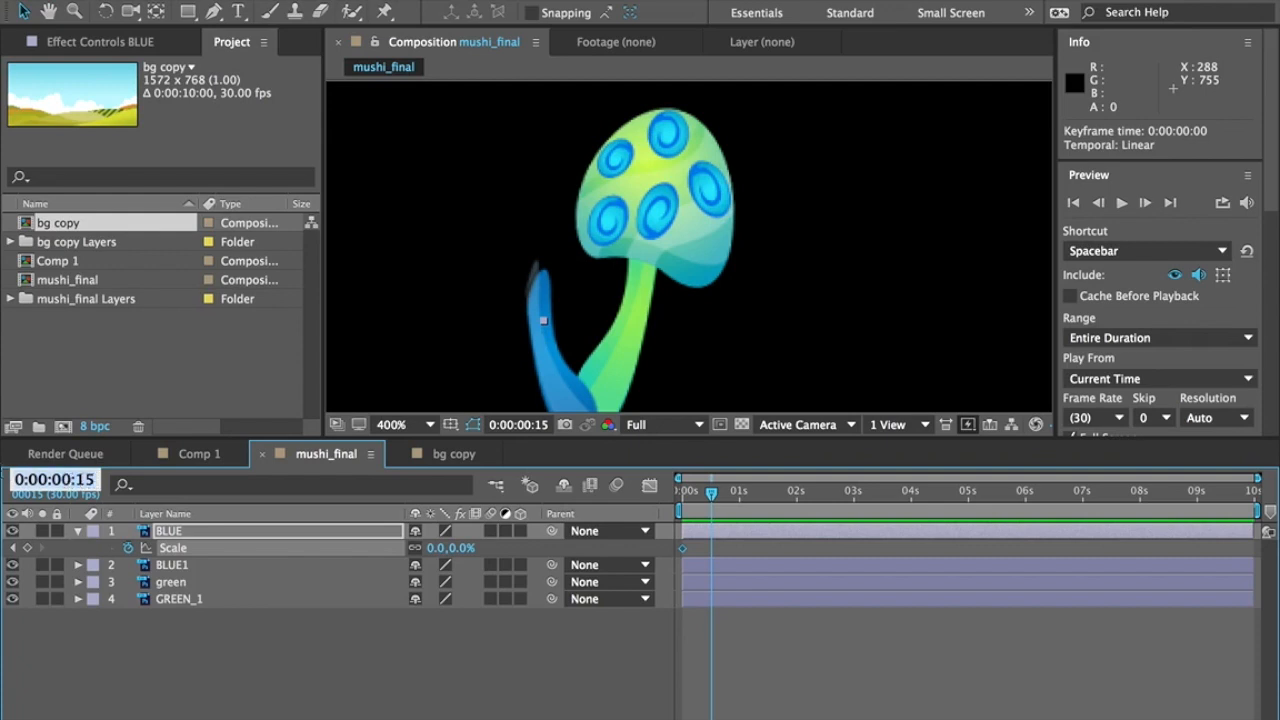
pyautogui.write('20')
pyautogui.press('Return')
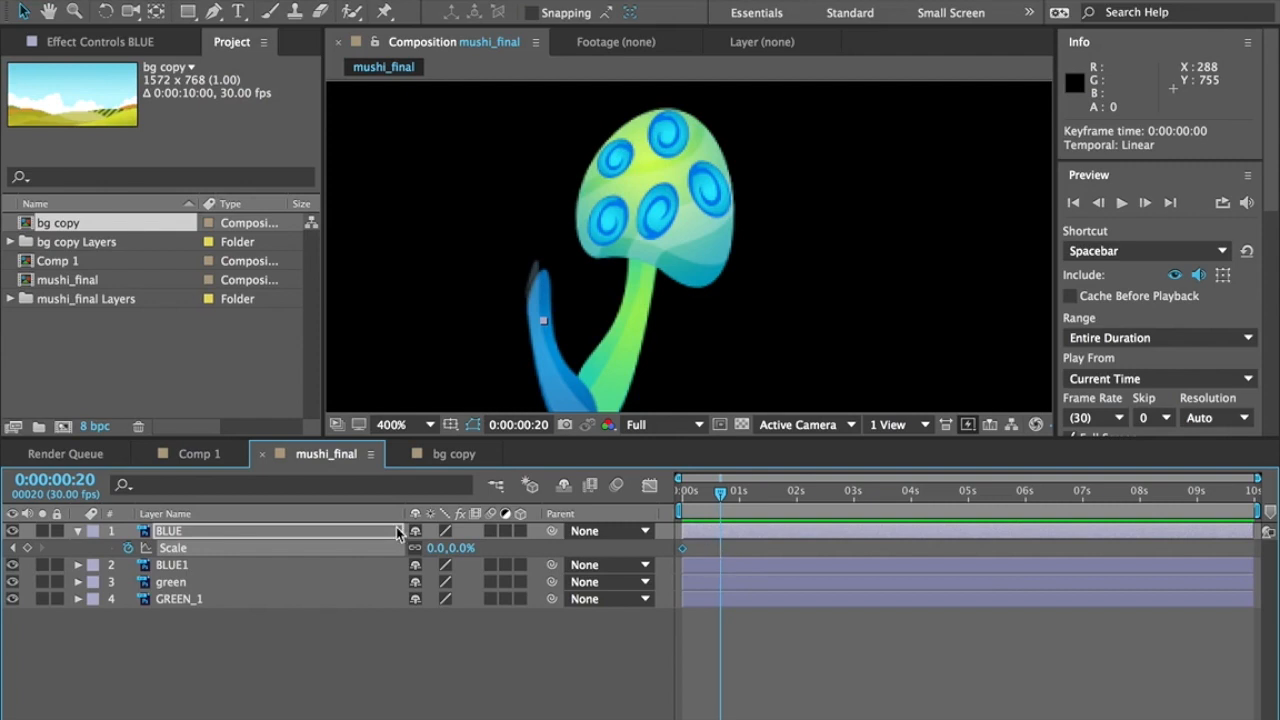
pyautogui.click(437, 548)
pyautogui.write('00')
pyautogui.press('Return')
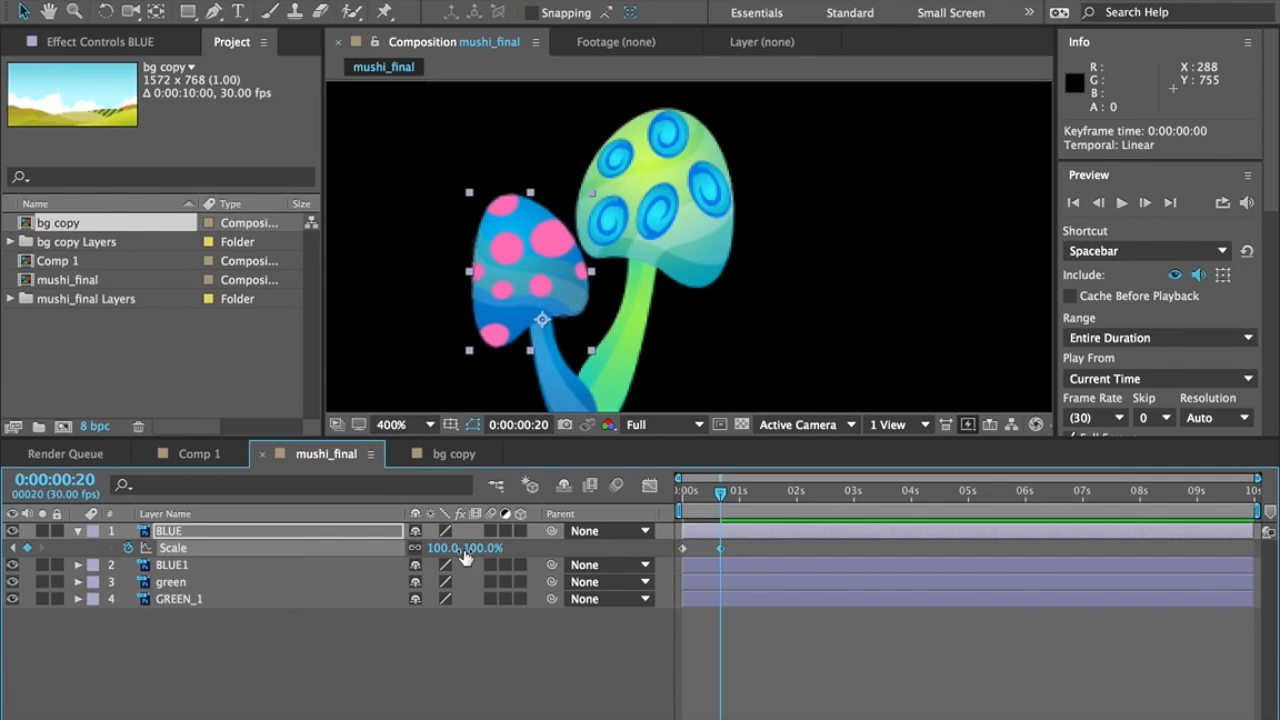
# Preview the BLUE cap's scale animation from the start of the composition.
pyautogui.moveTo(721, 495); pyautogui.dragTo(655, 493)
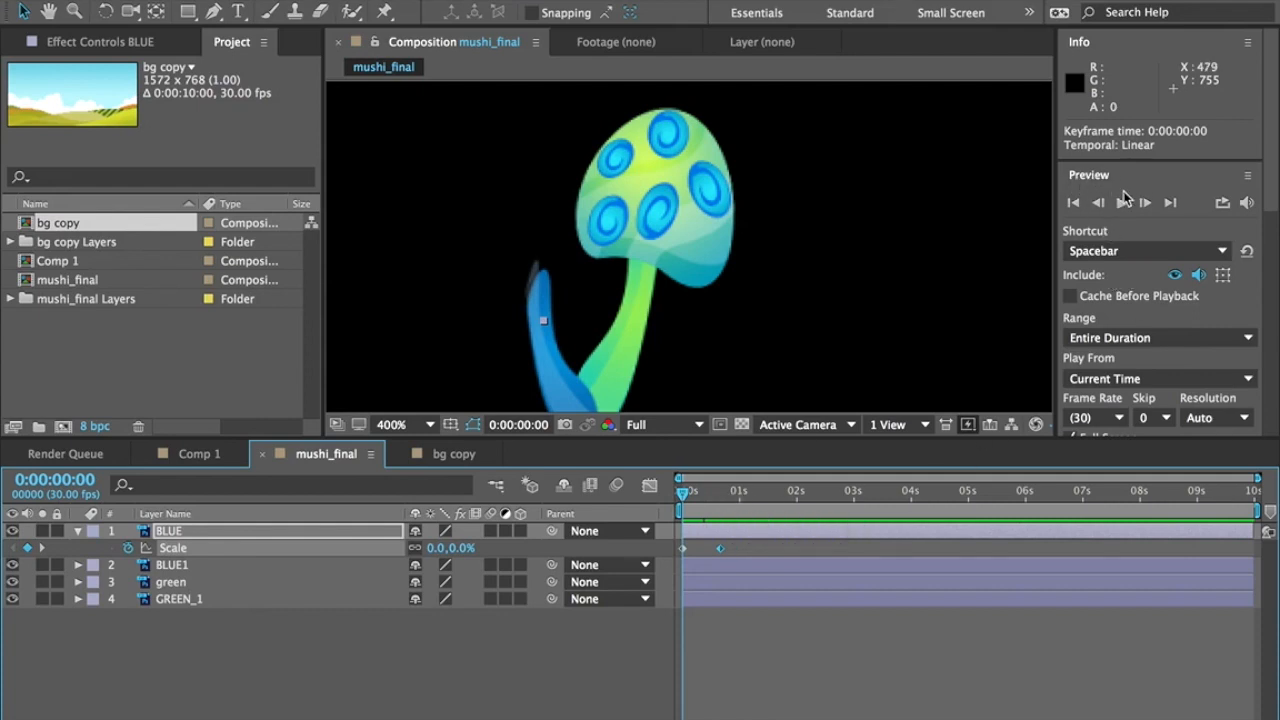
pyautogui.click(1222, 204)
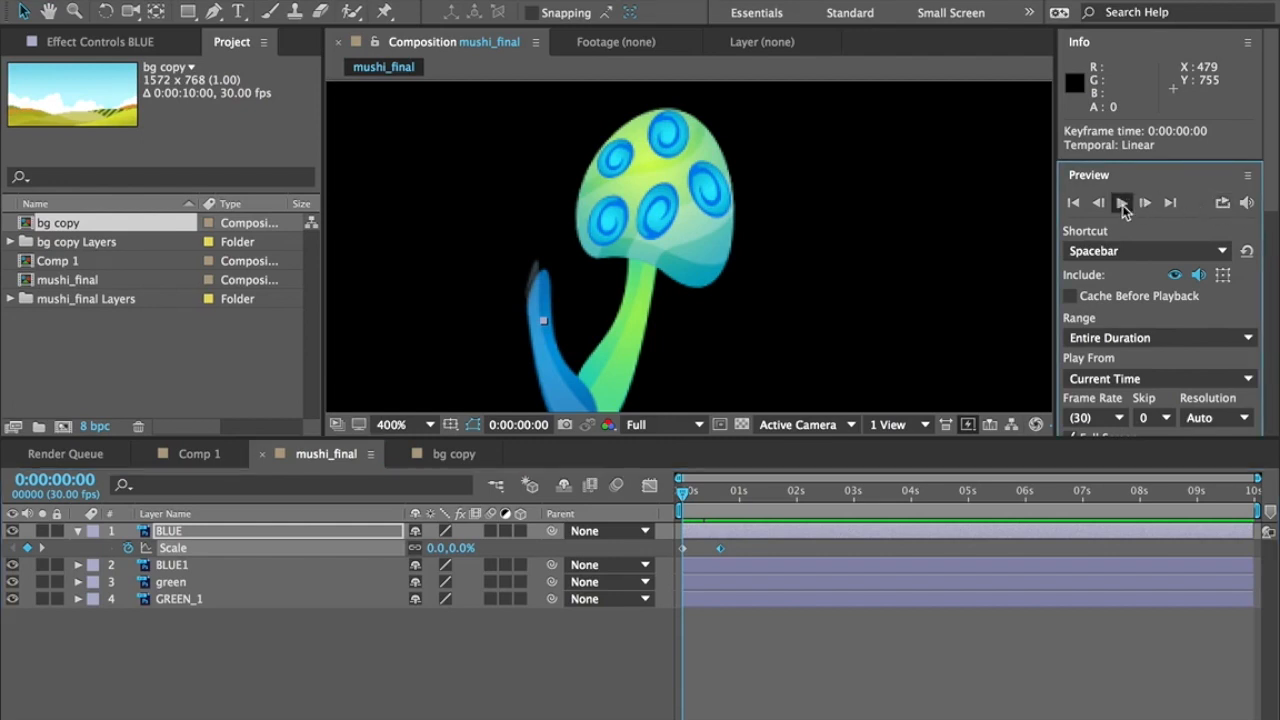
pyautogui.click(1122, 204)
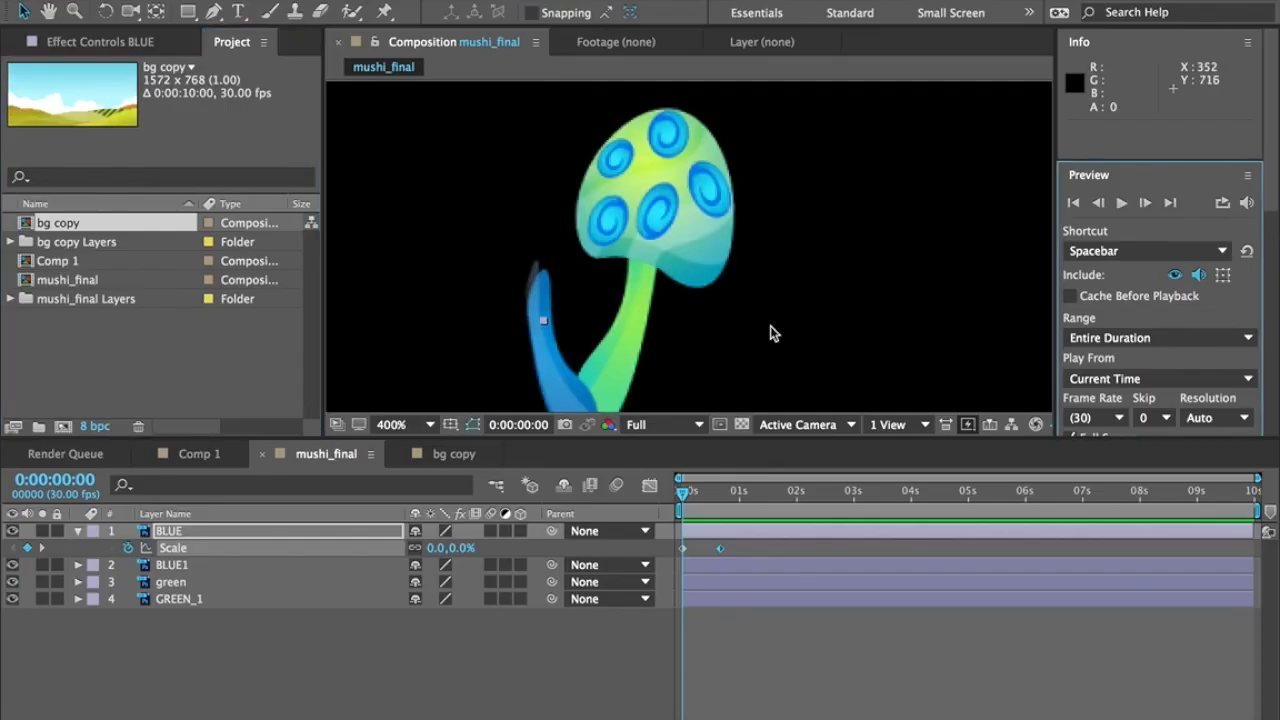
pyautogui.moveTo(688, 490)
pyautogui.mouseDown()
pyautogui.moveTo(709, 495)
pyautogui.moveTo(679, 500)
pyautogui.moveTo(714, 494)
pyautogui.moveTo(680, 494)
pyautogui.mouseUp()
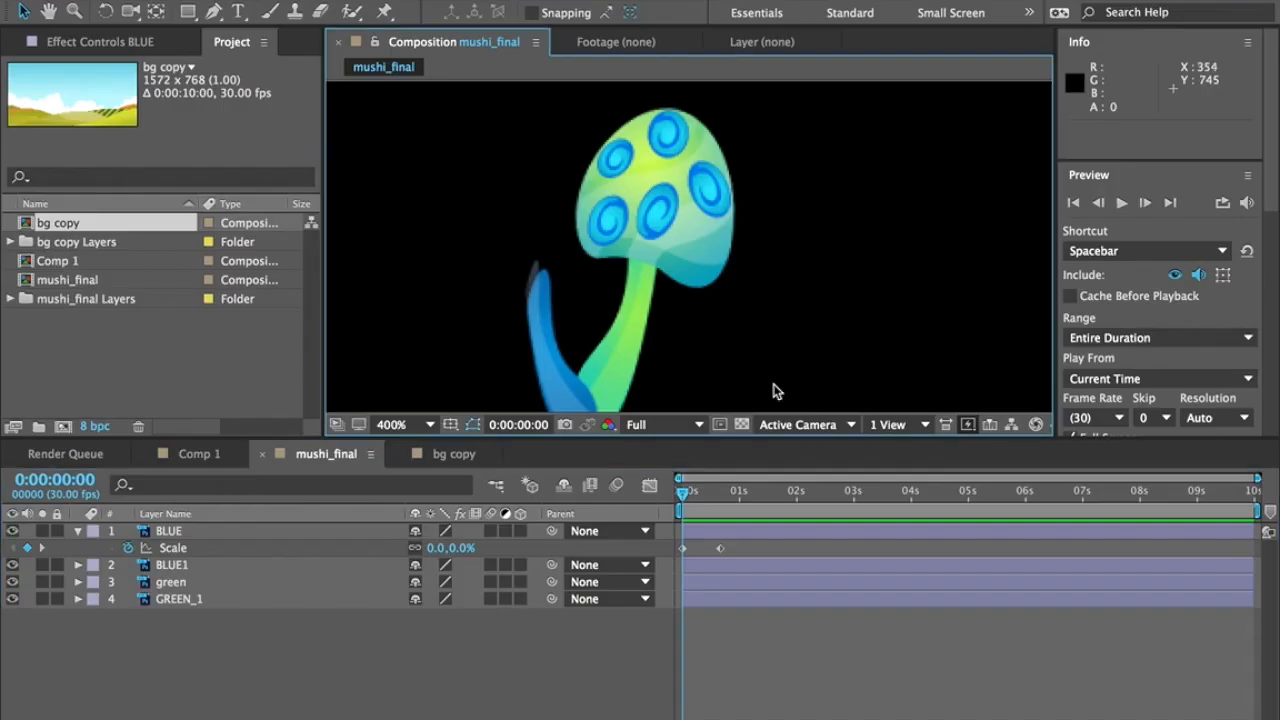
# Replay the cap's growth in full screen with the composition zoomed out to 100% and to 200%.
pyautogui.scroll(-5, 733, 368)
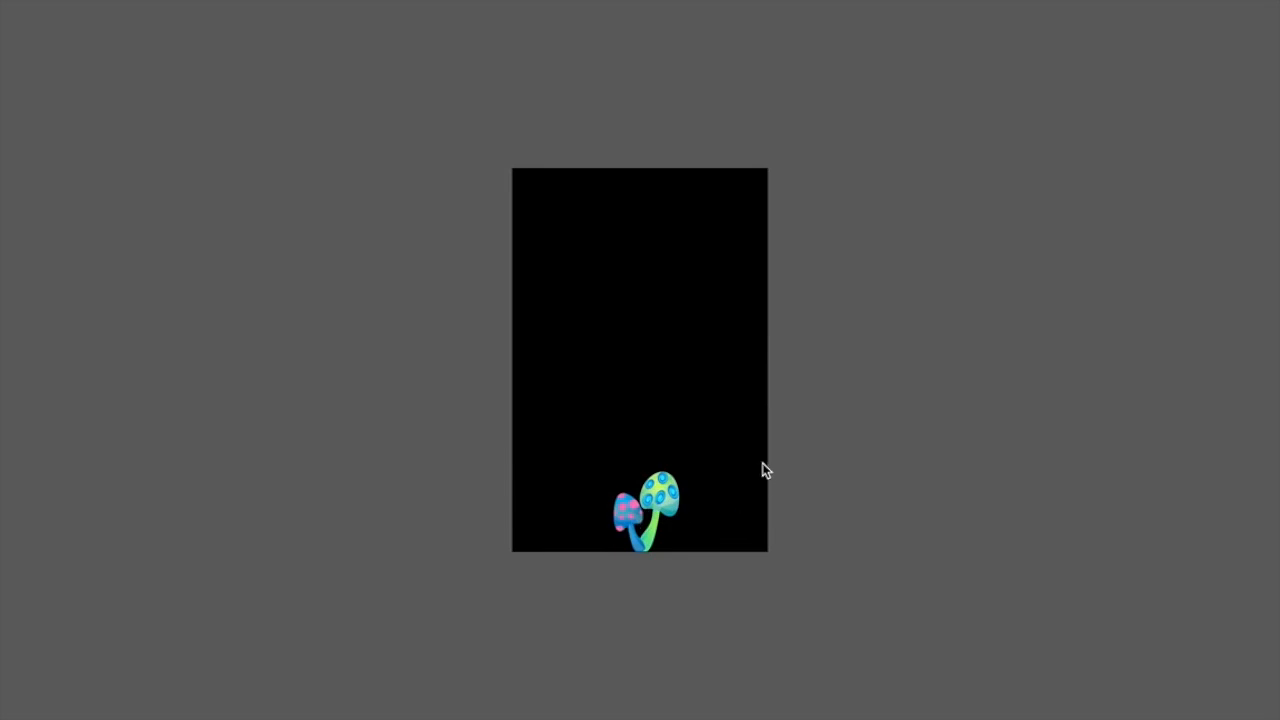
pyautogui.press('space')
pyautogui.scroll(4, 708, 318)
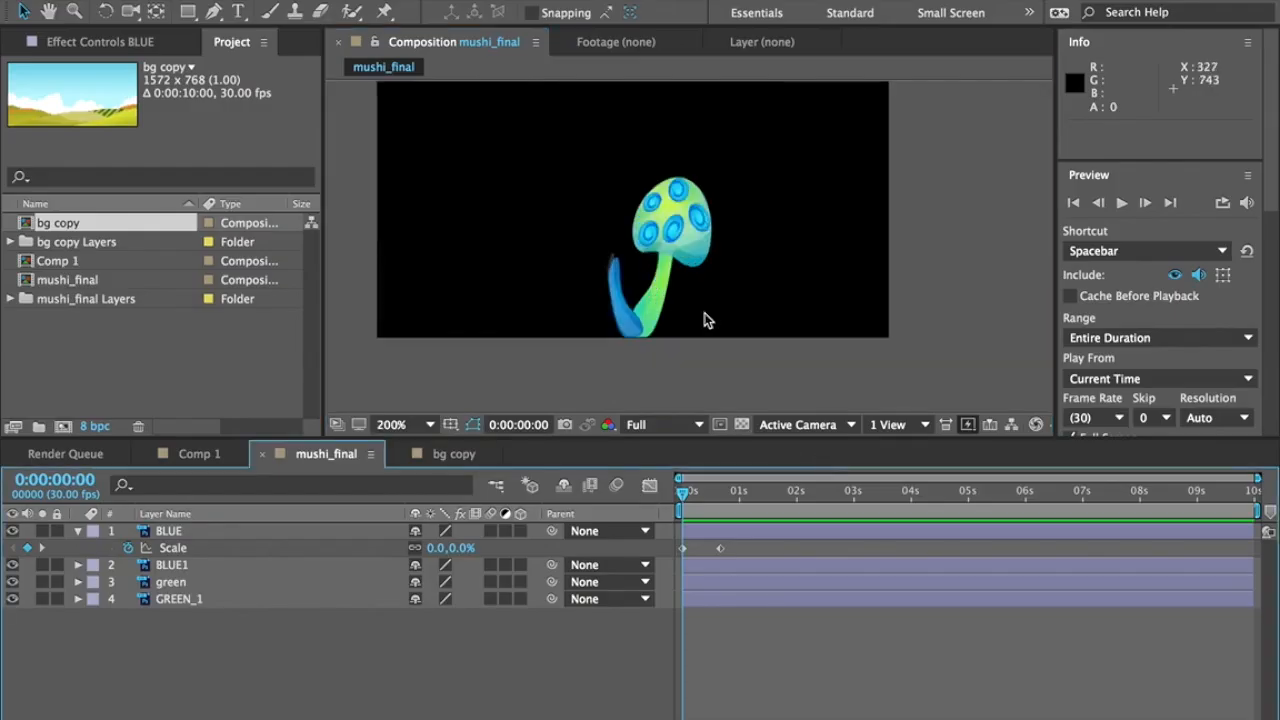
pyautogui.scroll(-2, 700, 315)
pyautogui.moveTo(643, 246); pyautogui.dragTo(650, 262)
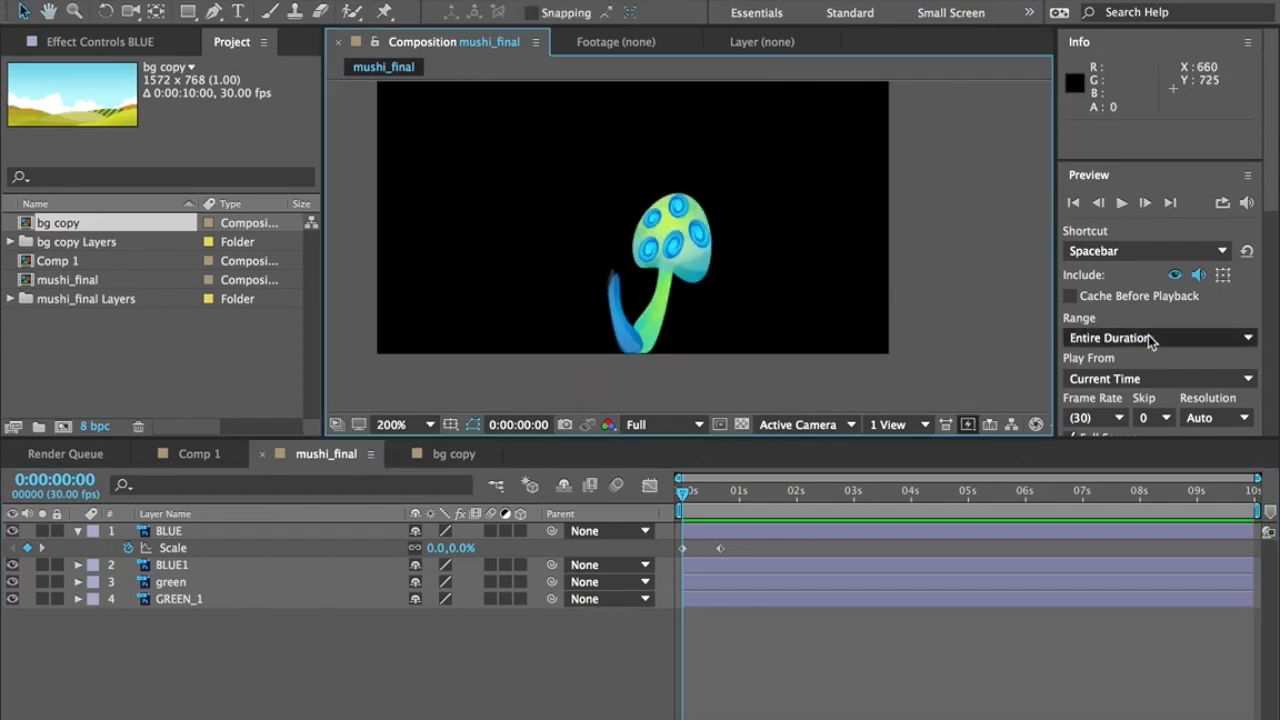
pyautogui.scroll(-3, 1273, 213)
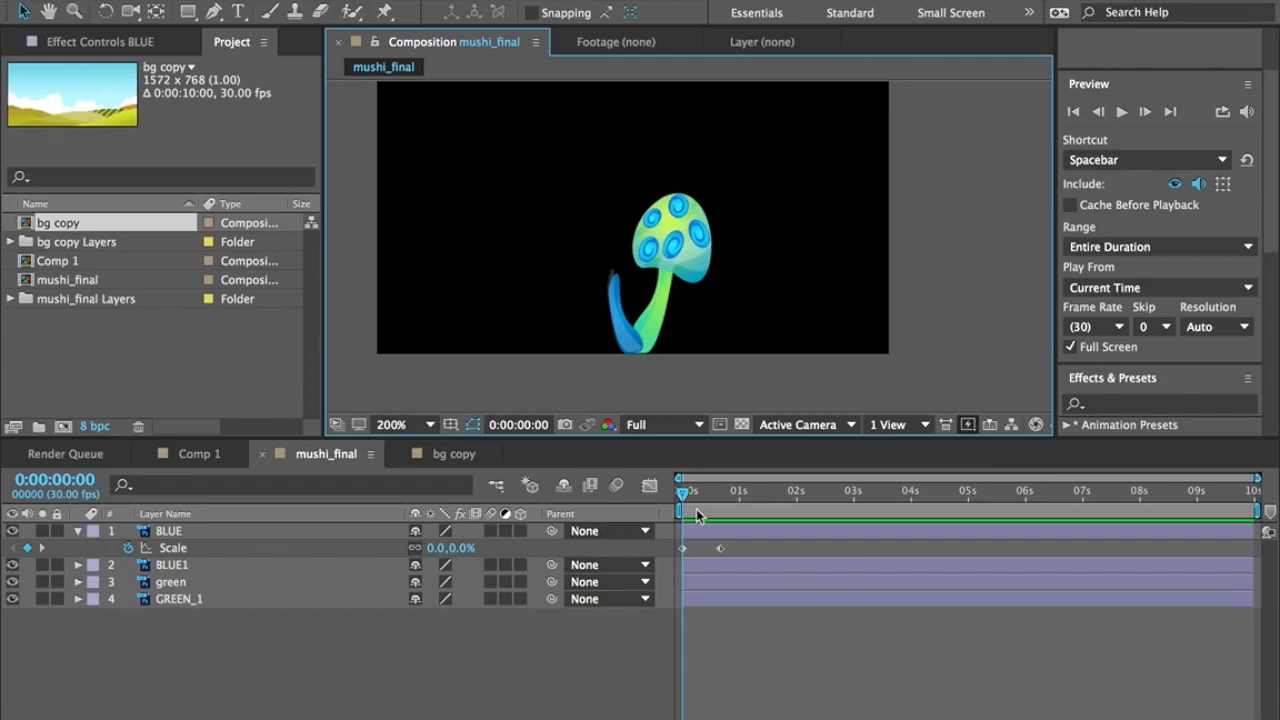
pyautogui.press('space')
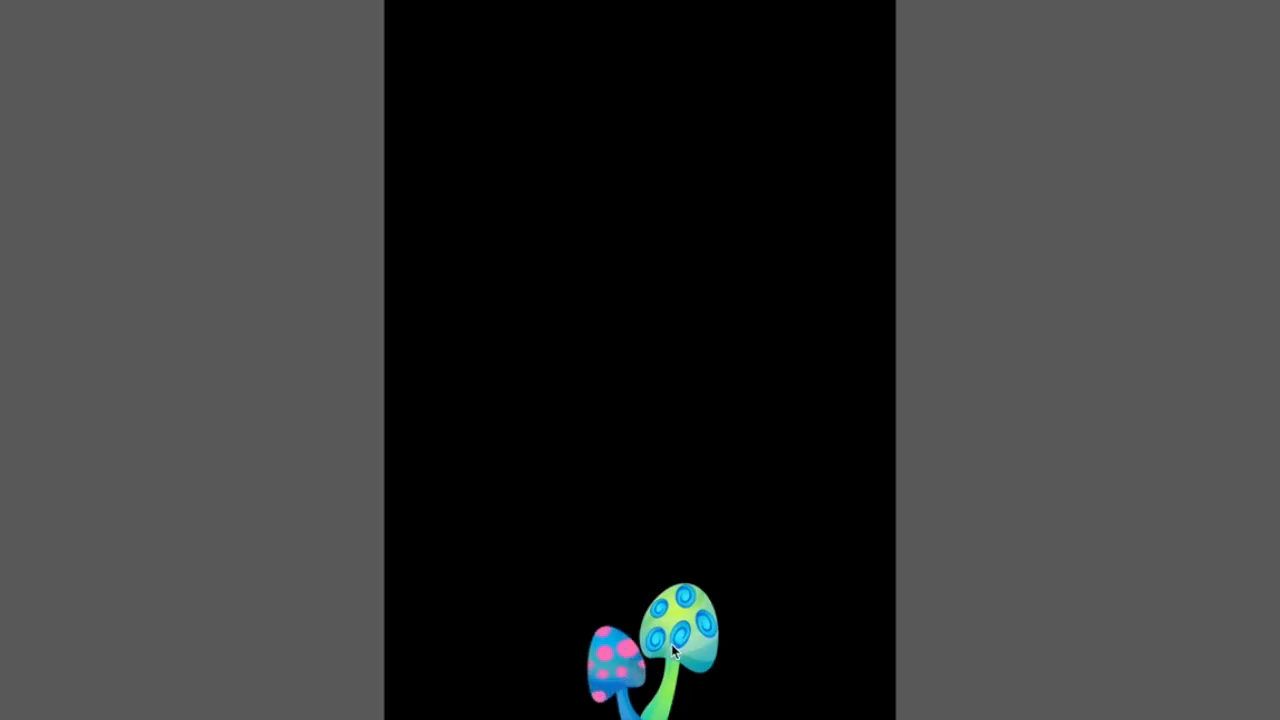
# Stop the preview and enable Scale keyframing on the green layer at 0:00:00:00.
pyautogui.press('space')
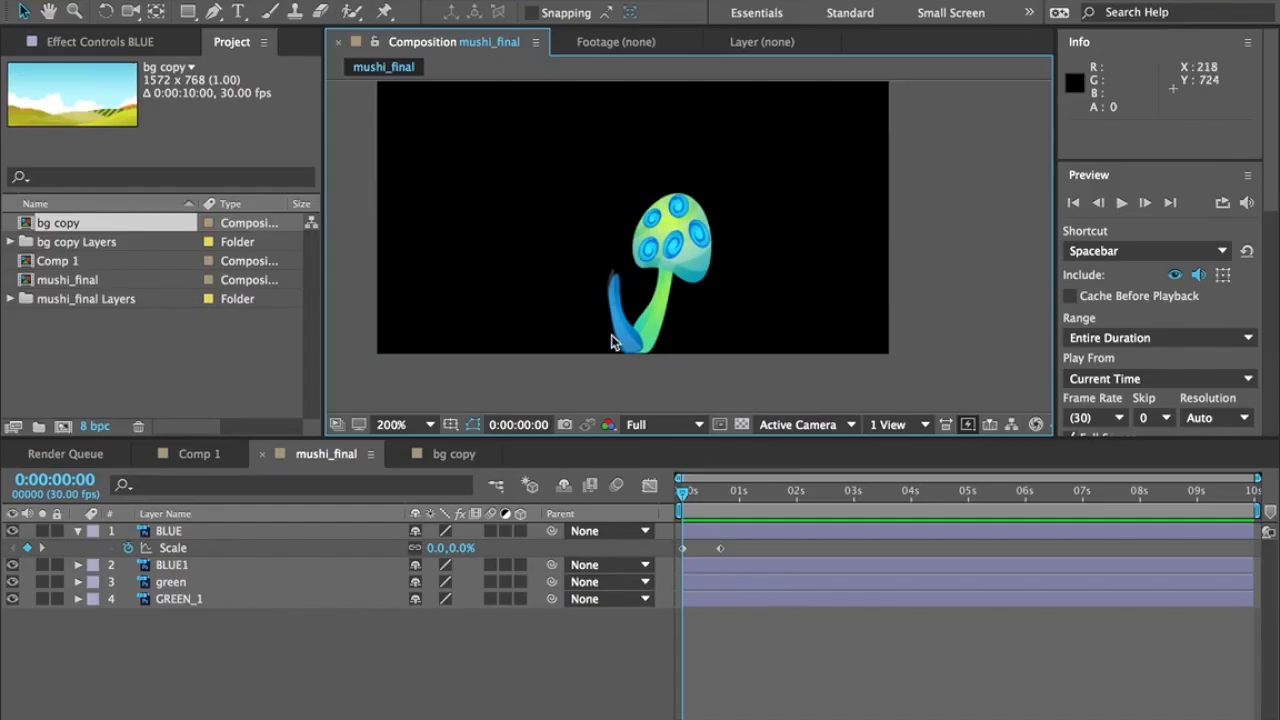
pyautogui.moveTo(682, 505)
pyautogui.mouseDown()
pyautogui.moveTo(712, 500)
pyautogui.moveTo(688, 502)
pyautogui.mouseUp()
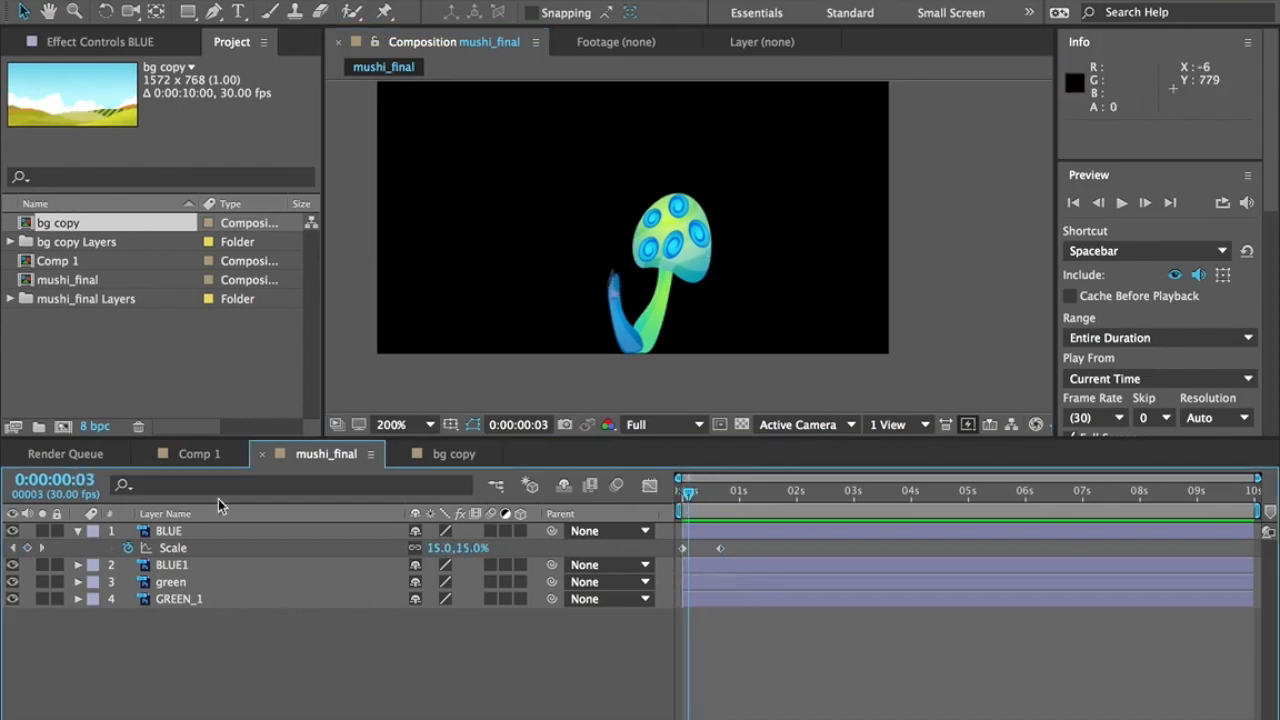
pyautogui.click(174, 586)
pyautogui.moveTo(701, 502); pyautogui.dragTo(677, 499)
pyautogui.press('s')
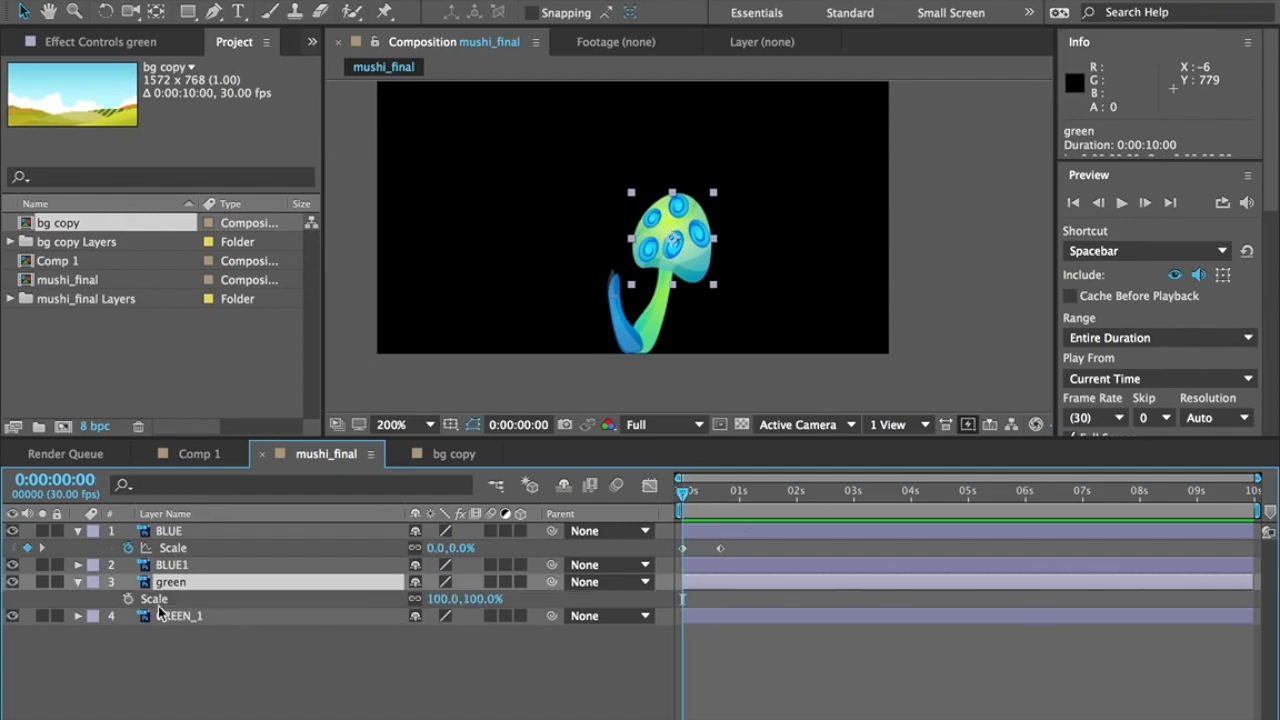
pyautogui.click(128, 598)
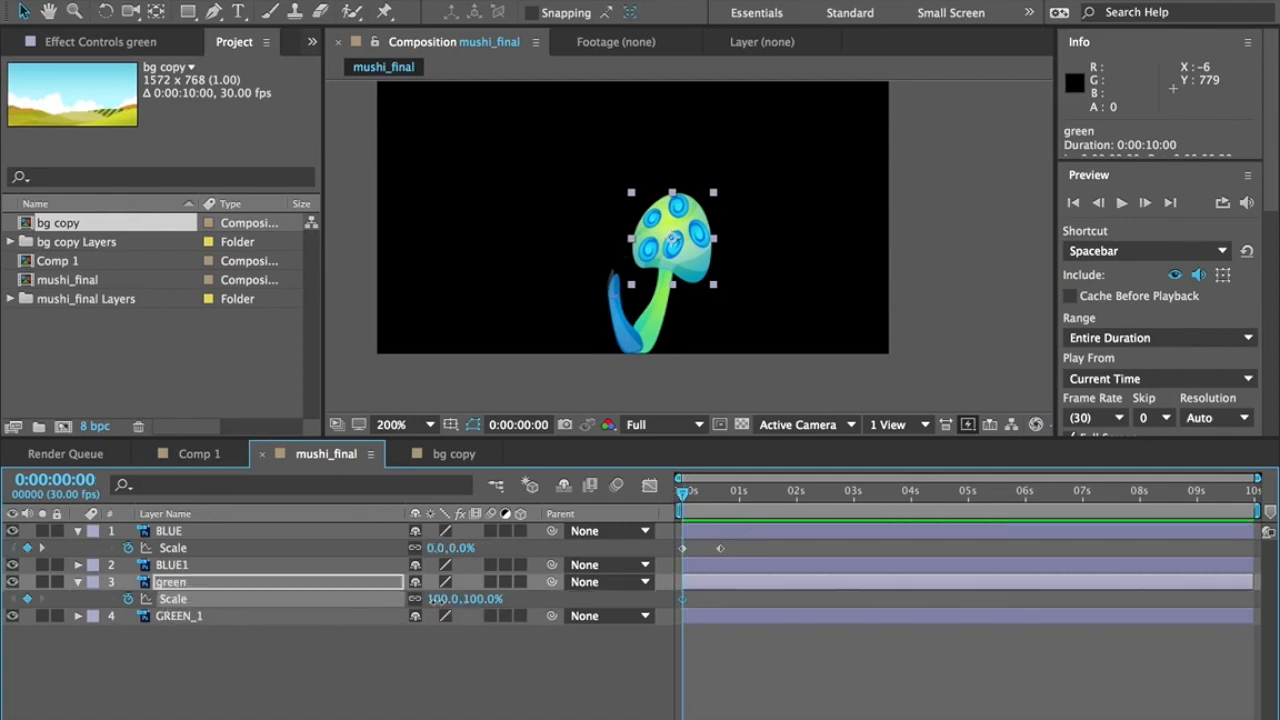
# Move the green cap's anchor point down to where the cap meets its stem.
pyautogui.click(440, 598)
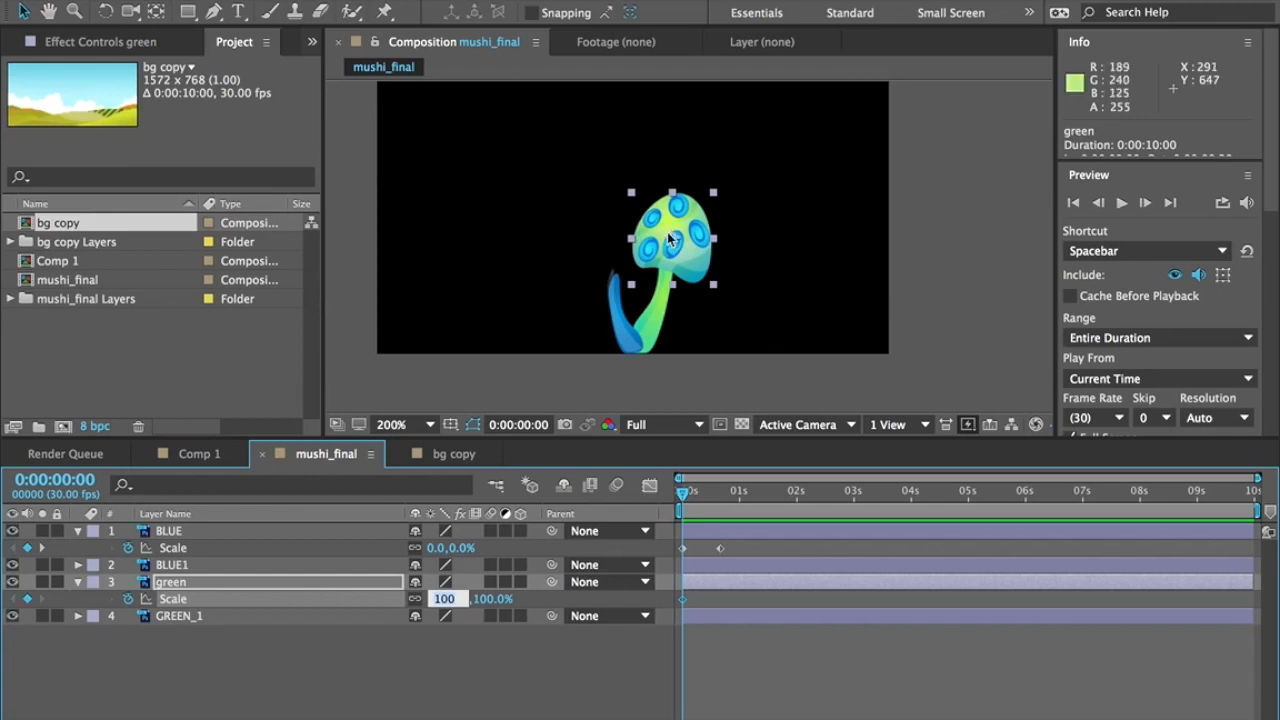
pyautogui.scroll(2, 669, 240)
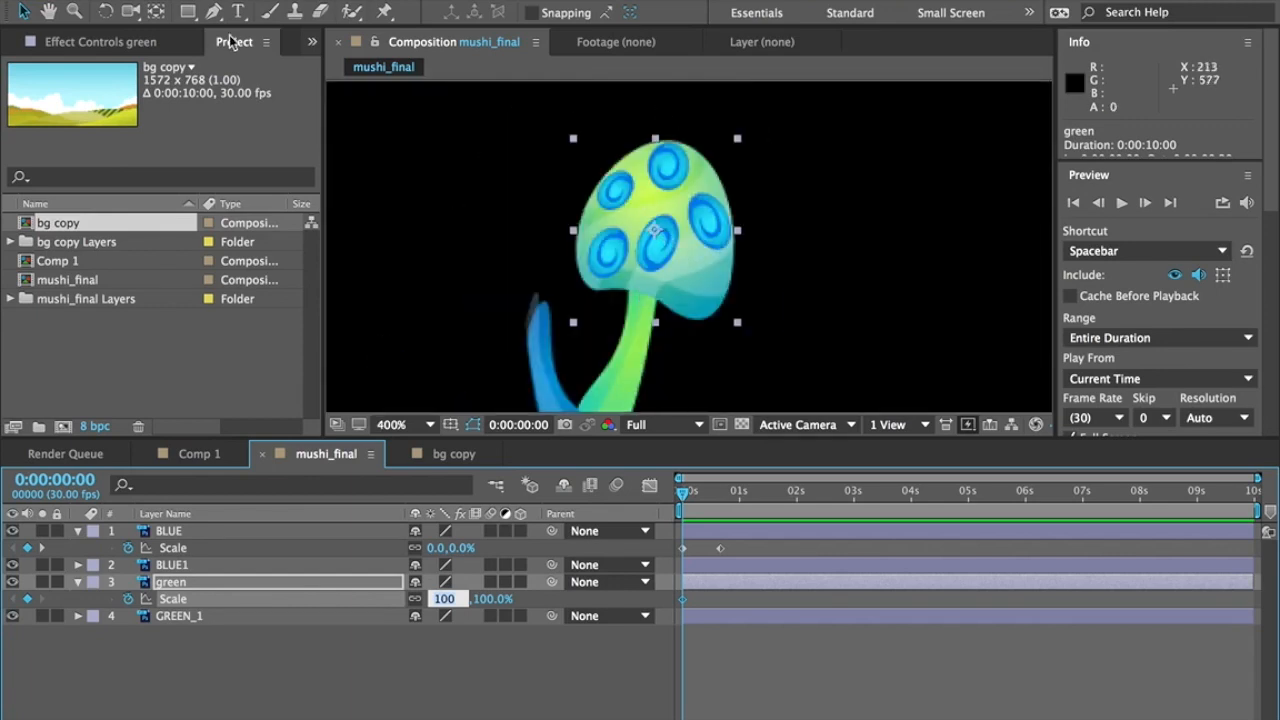
pyautogui.press('Return')
pyautogui.click(156, 11)
pyautogui.moveTo(655, 235); pyautogui.dragTo(645, 291)
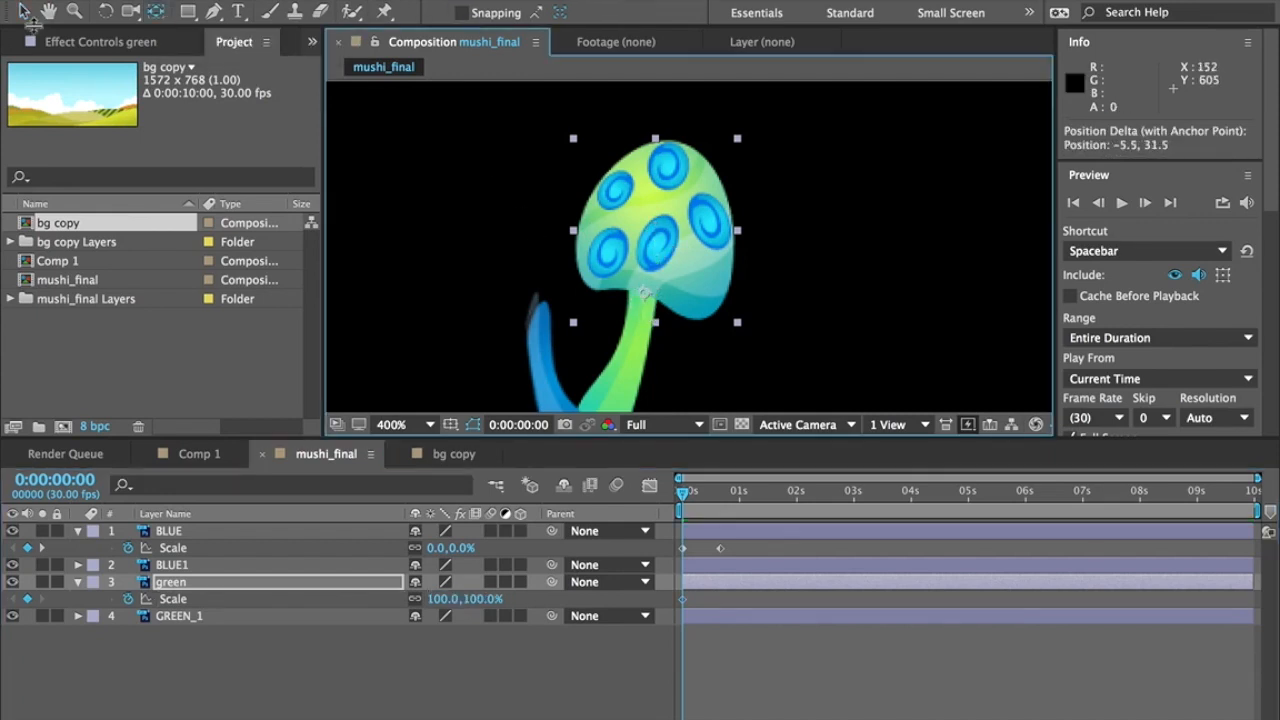
pyautogui.press('v')
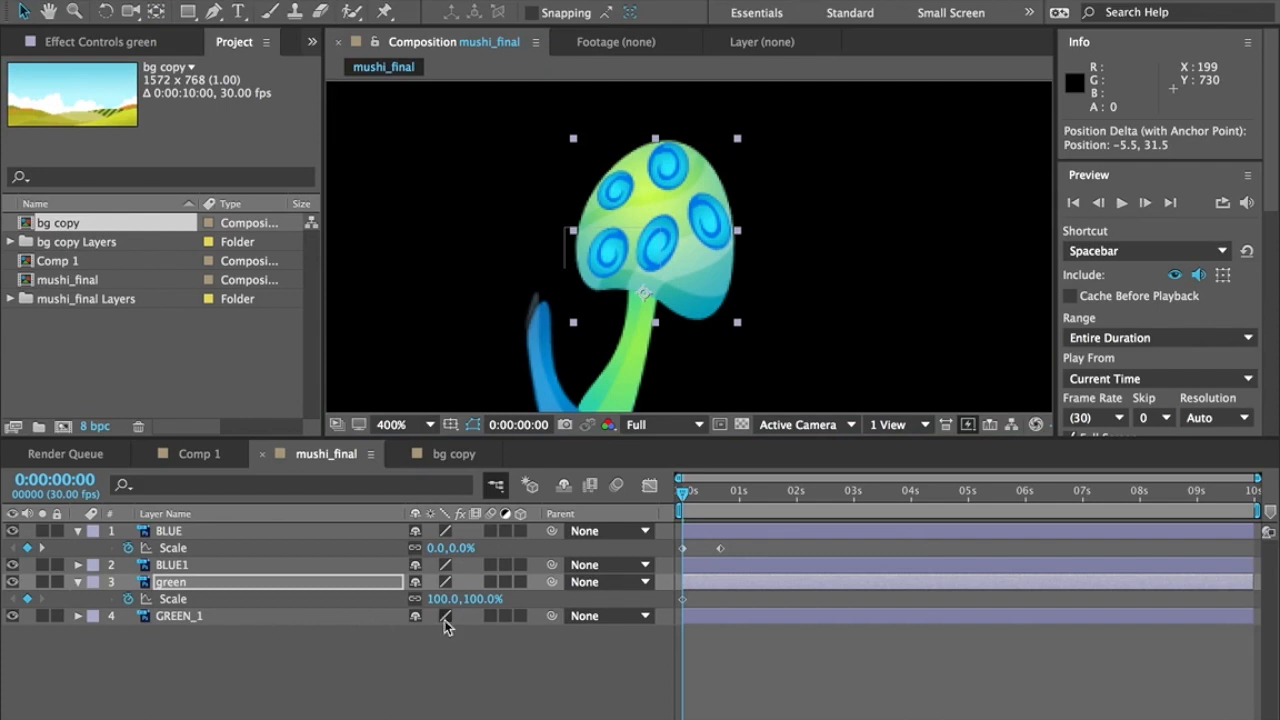
# Set the green layer's Scale keyframe at 0:00:00:00 to 0%.
pyautogui.click(440, 598)
pyautogui.write('00')
pyautogui.press('Return')
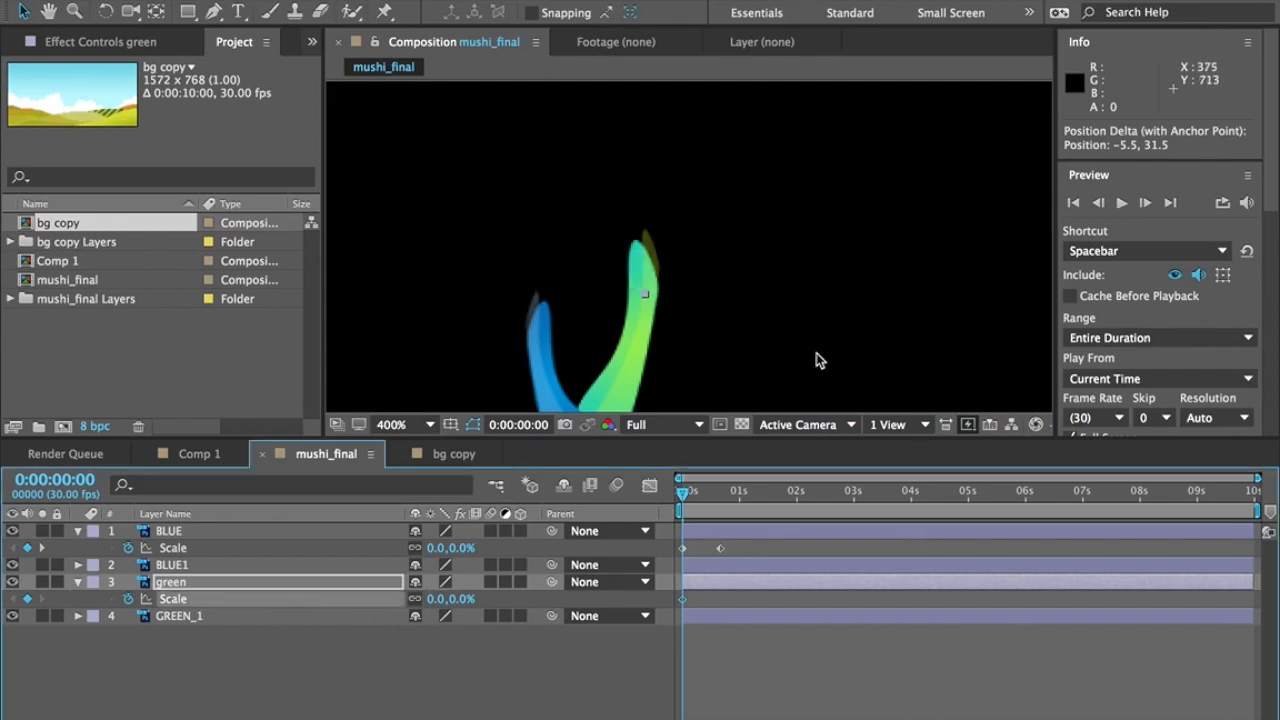
# Add a 100% Scale keyframe to the green layer at 0:00:00:20.
pyautogui.click(72, 482)
pyautogui.write('20')
pyautogui.press('Return')
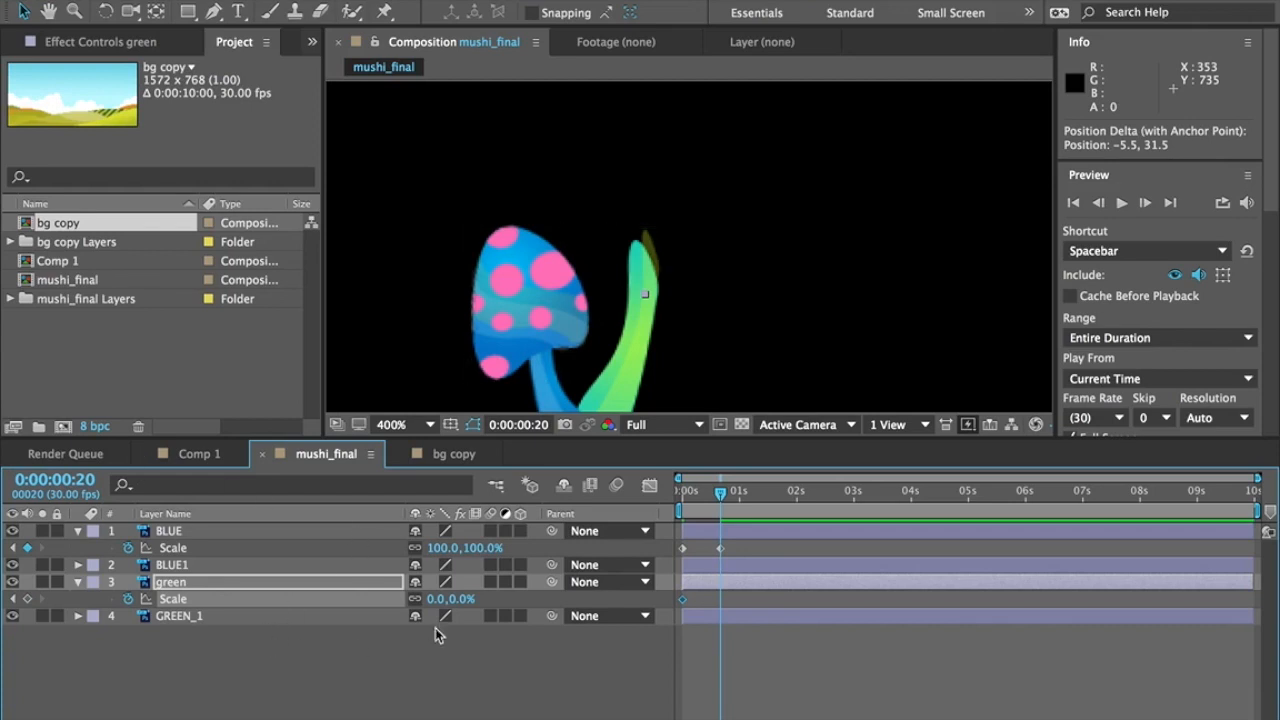
pyautogui.write('100')
pyautogui.press('Return')
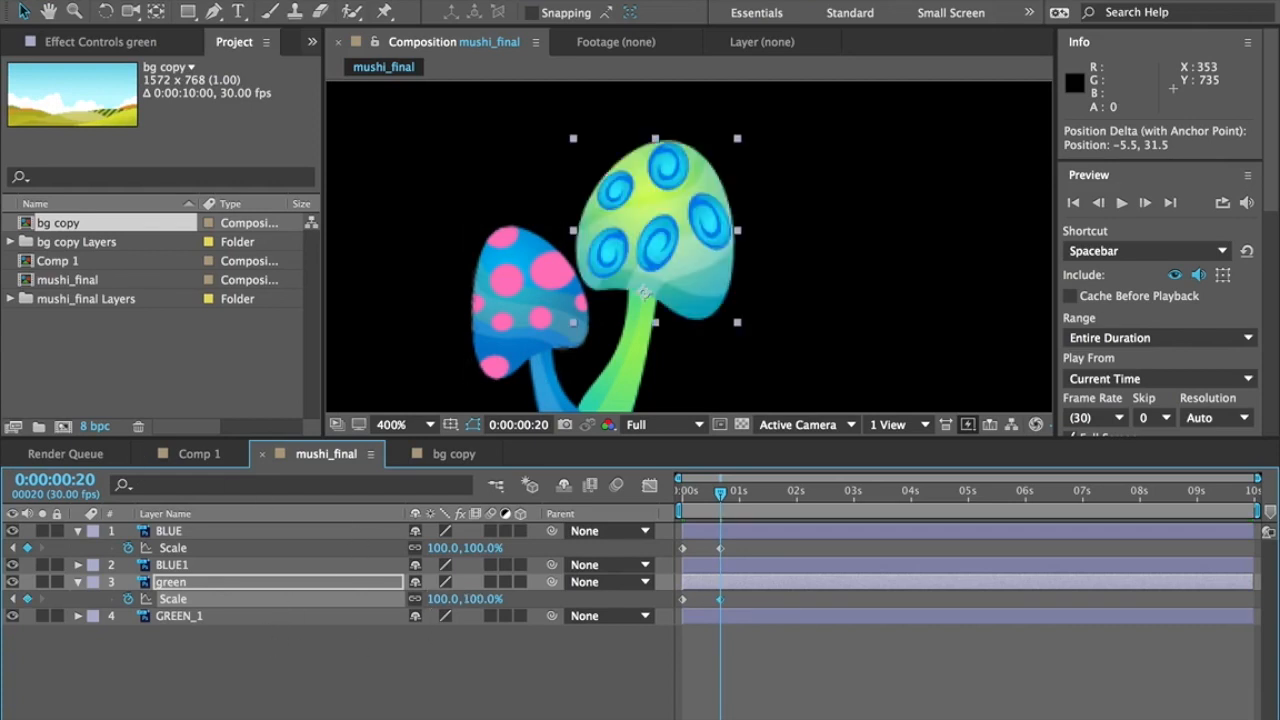
# Preview both caps growing from the start of the composition.
pyautogui.moveTo(720, 492); pyautogui.dragTo(683, 496)
pyautogui.press('space')
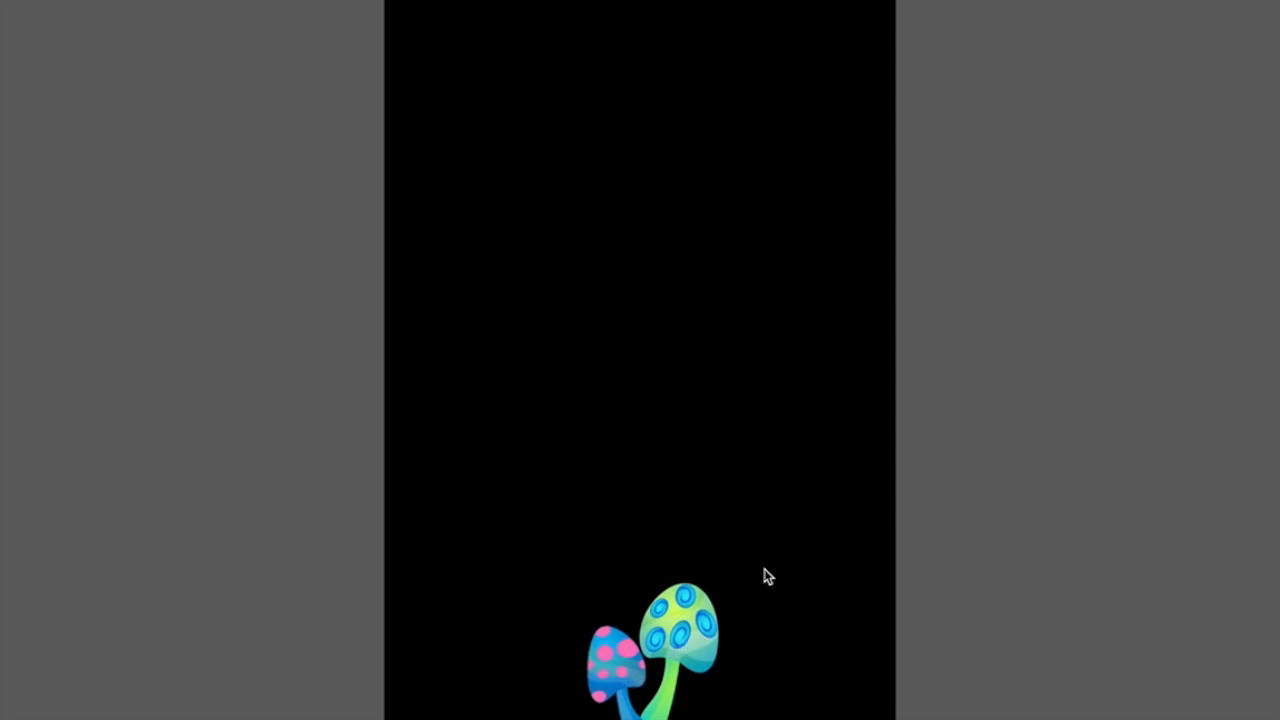
pyautogui.press('space')
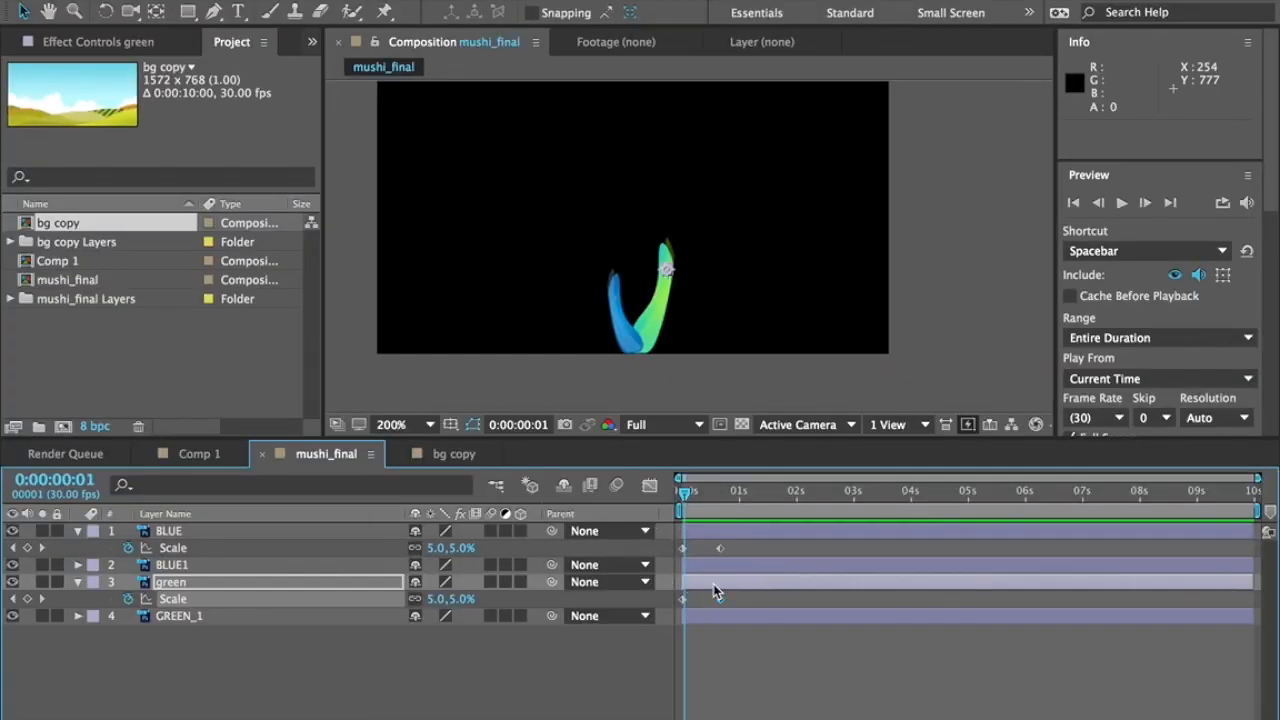
# Shift the green layer 15 frames later in time and scrub through the staggered cap growth.
pyautogui.click(705, 580)
pyautogui.moveTo(686, 498)
pyautogui.mouseDown()
pyautogui.moveTo(744, 505)
pyautogui.moveTo(681, 506)
pyautogui.mouseUp()
pyautogui.click(698, 530)
pyautogui.click(710, 597)
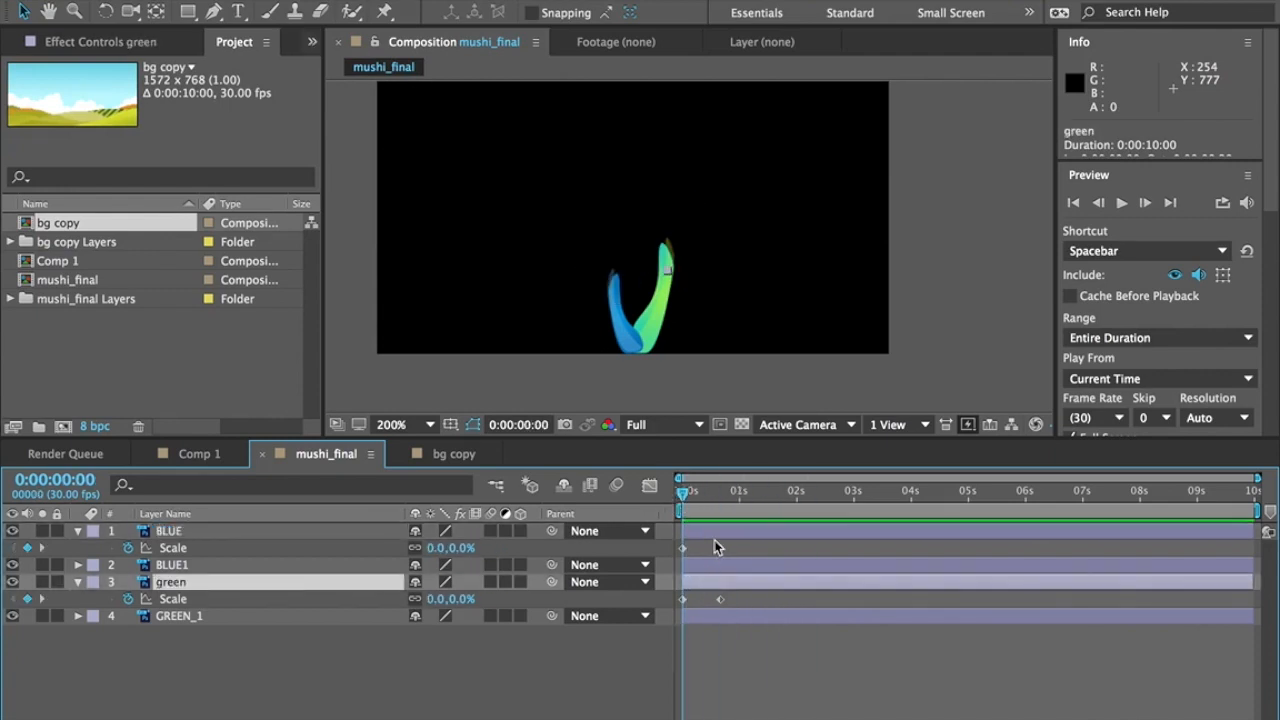
pyautogui.moveTo(721, 585); pyautogui.dragTo(749, 586)
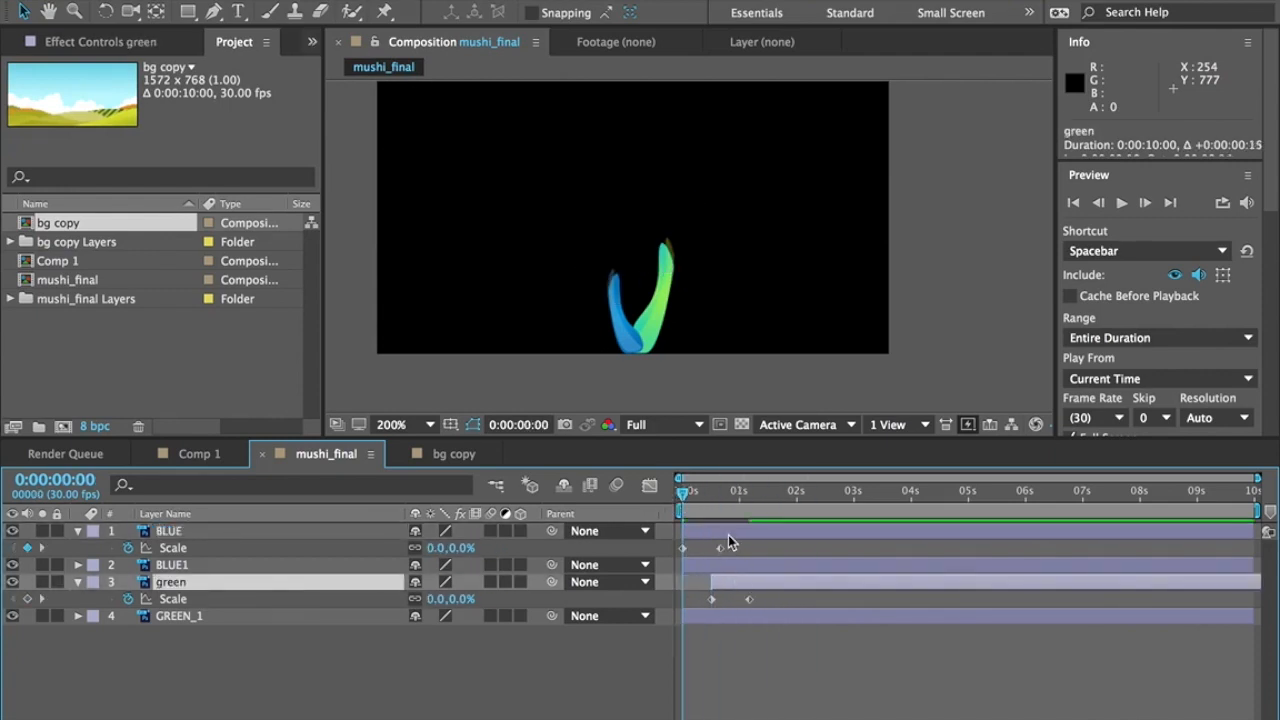
pyautogui.moveTo(686, 493); pyautogui.dragTo(738, 509)
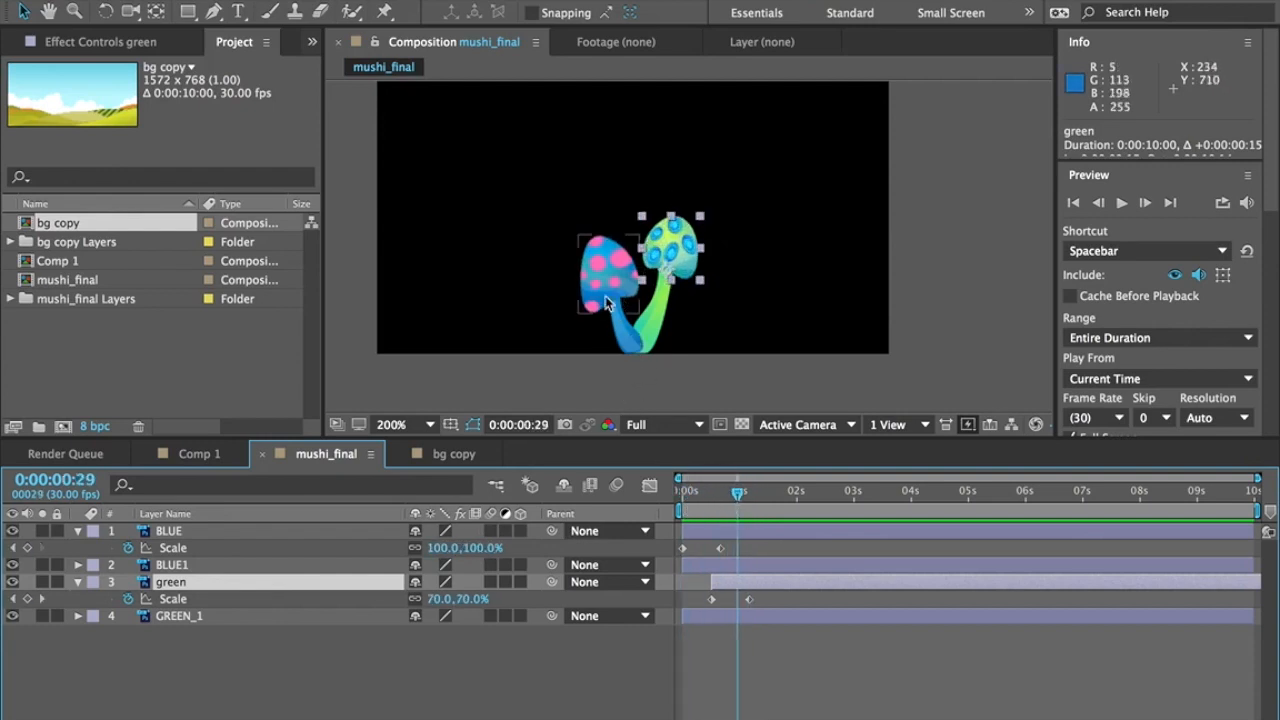
pyautogui.moveTo(737, 498); pyautogui.dragTo(694, 510)
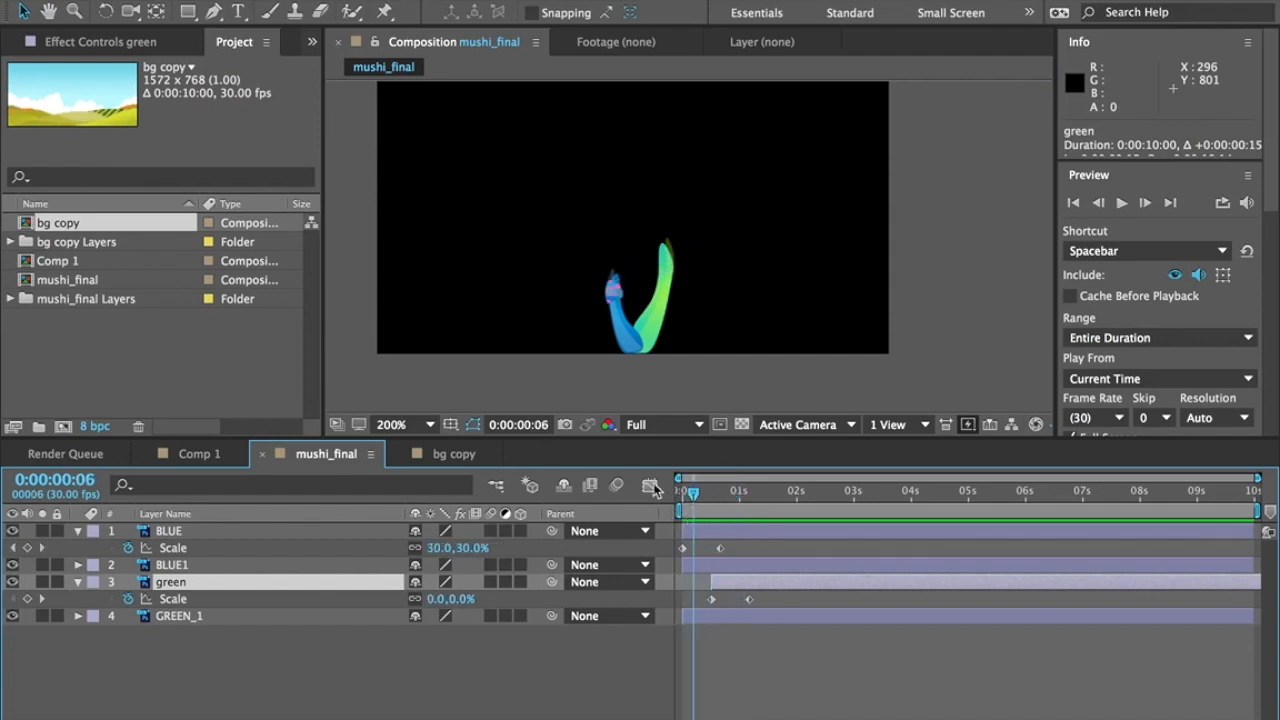
# Shift the BLUE layer 13 frames later in time and scrub through its growth.
pyautogui.click(178, 537)
pyautogui.click(189, 566)
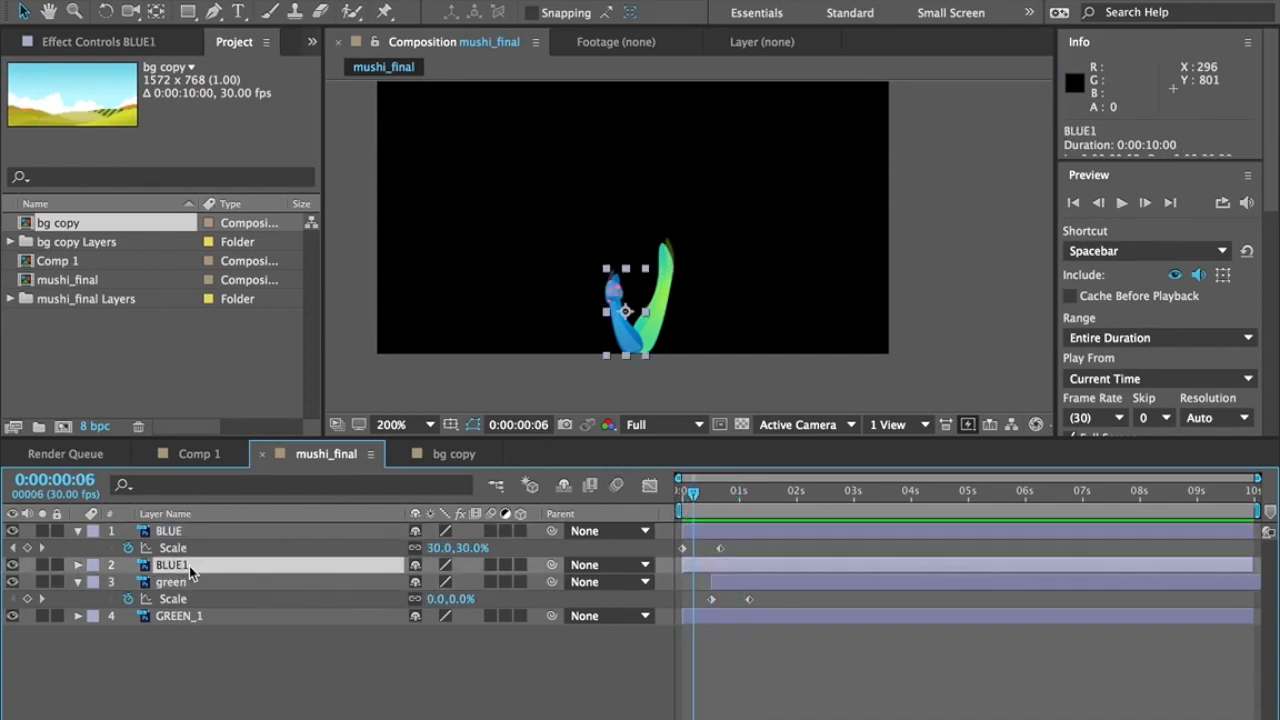
pyautogui.click(704, 536)
pyautogui.click(704, 566)
pyautogui.click(703, 540)
pyautogui.click(704, 566)
pyautogui.click(704, 536)
pyautogui.moveTo(703, 537); pyautogui.dragTo(728, 536)
pyautogui.moveTo(692, 496); pyautogui.dragTo(747, 499)
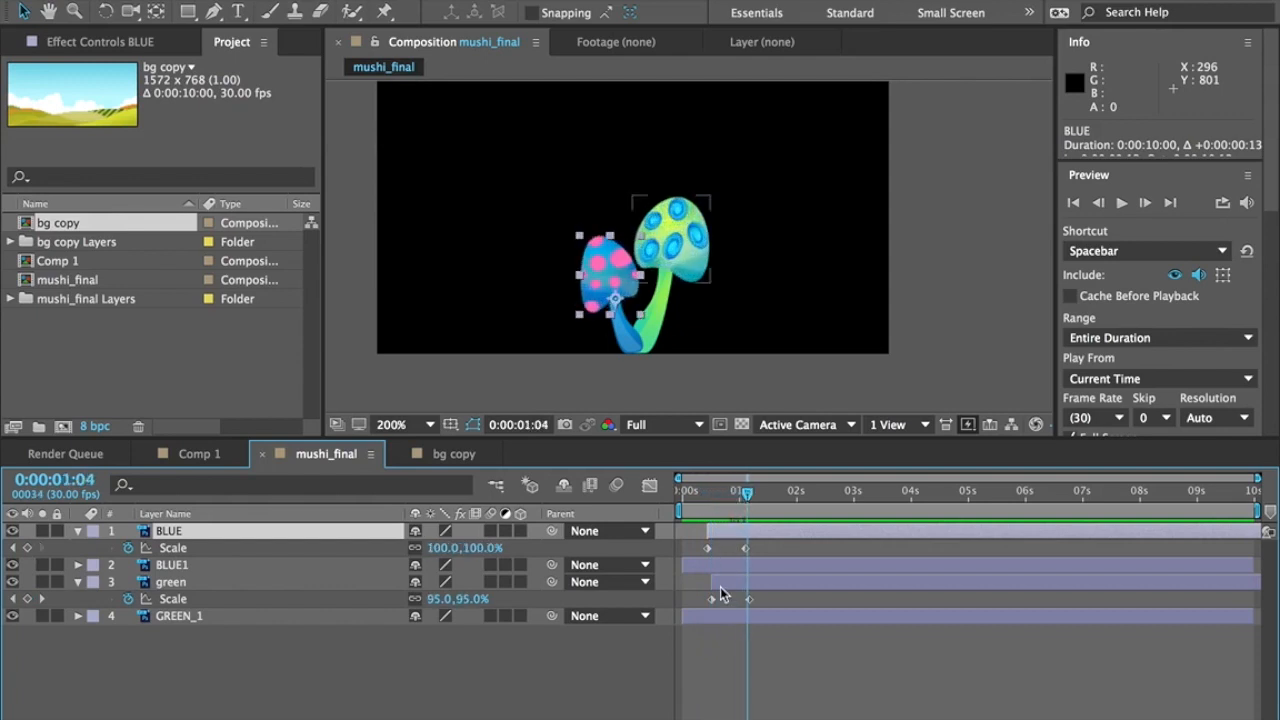
# Delay the GREEN_1 stem to about 0:00:00:14 and the green cap by another 13 frames, and scrub to 0:00:02:03.
pyautogui.moveTo(734, 613); pyautogui.dragTo(760, 573)
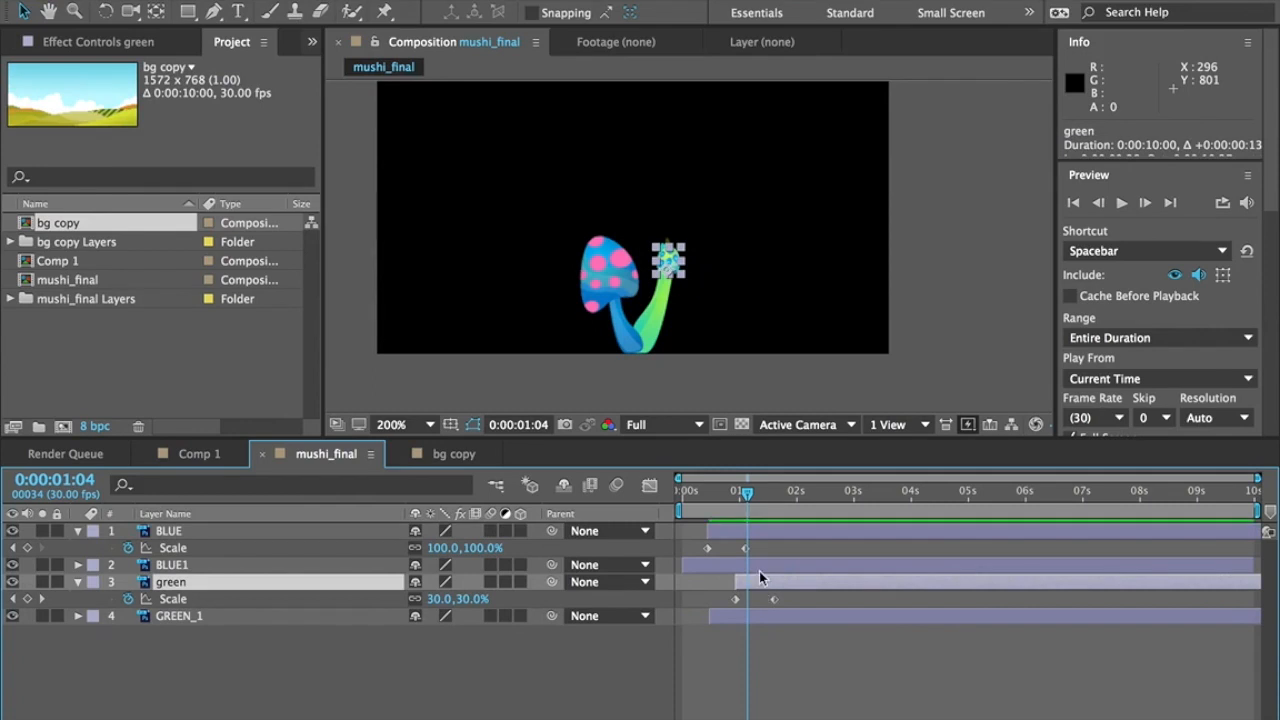
pyautogui.moveTo(743, 497); pyautogui.dragTo(802, 514)
pyautogui.click(778, 617)
pyautogui.click(778, 575)
pyautogui.click(778, 565)
pyautogui.click(779, 531)
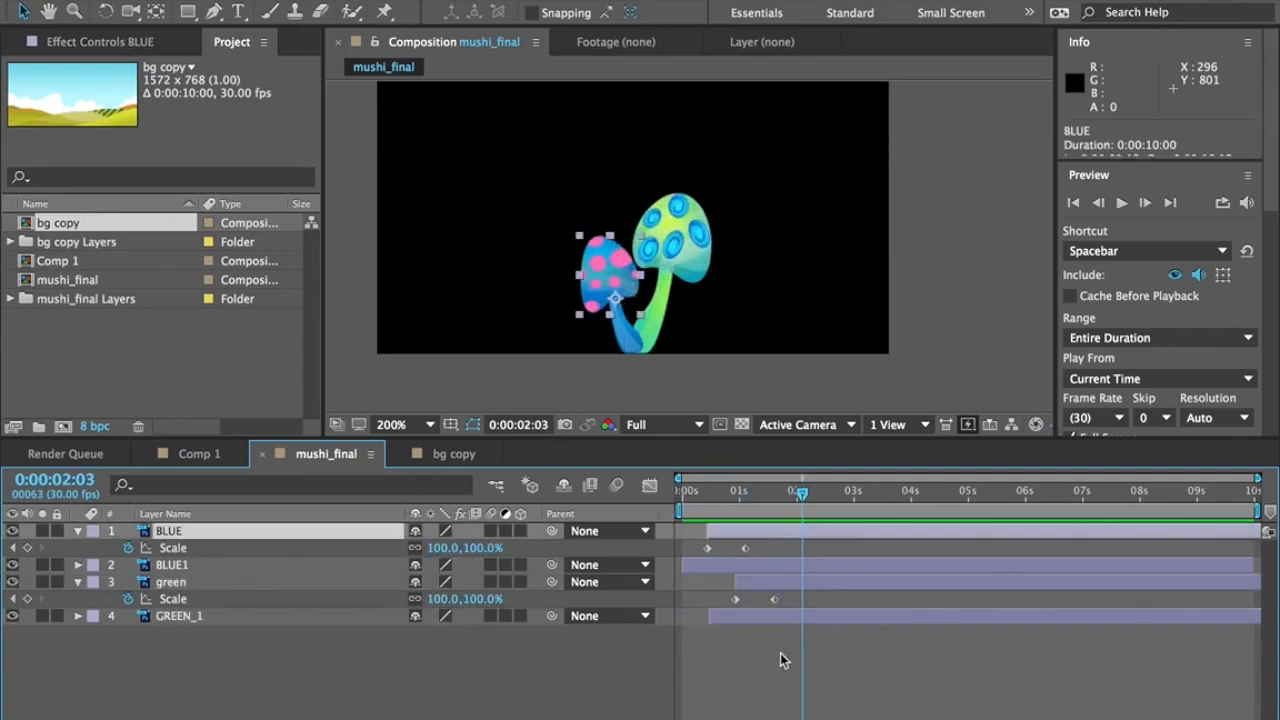
pyautogui.click(839, 660)
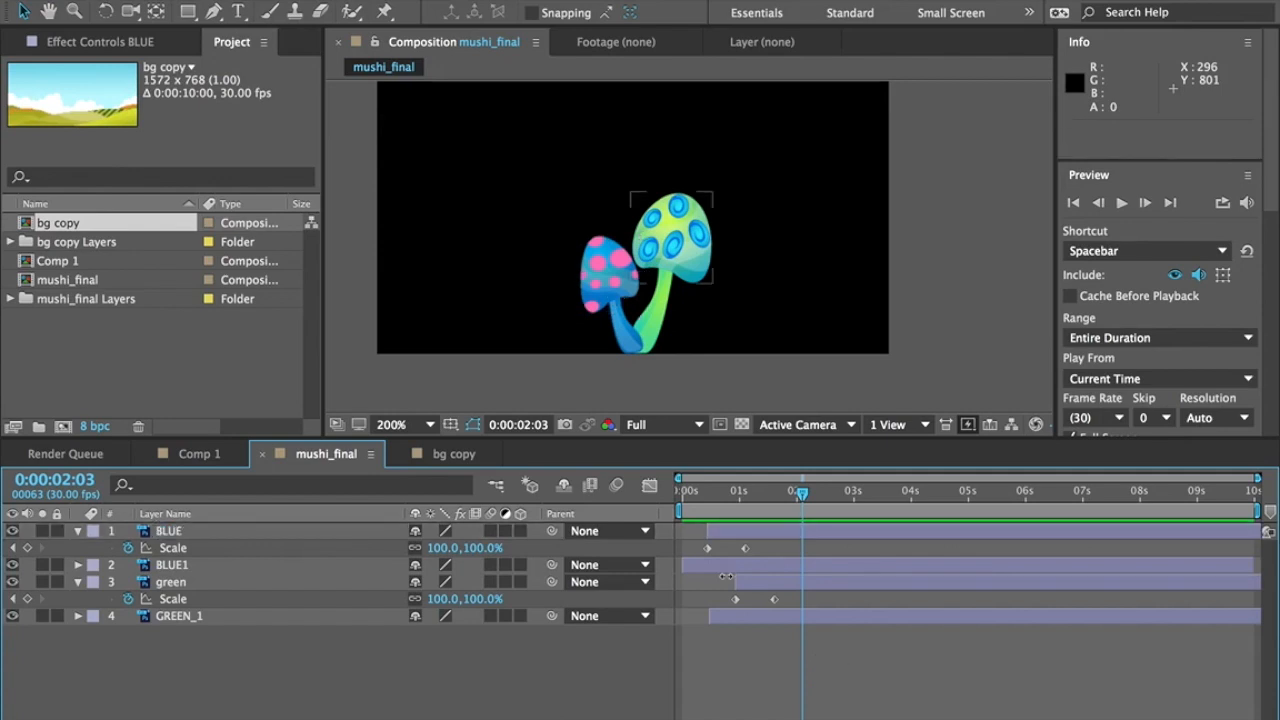
# Toggle the keyframed properties of all four layers, leave them collapsed and clear the layer selection.
pyautogui.hotkey('ctrl', 'a')
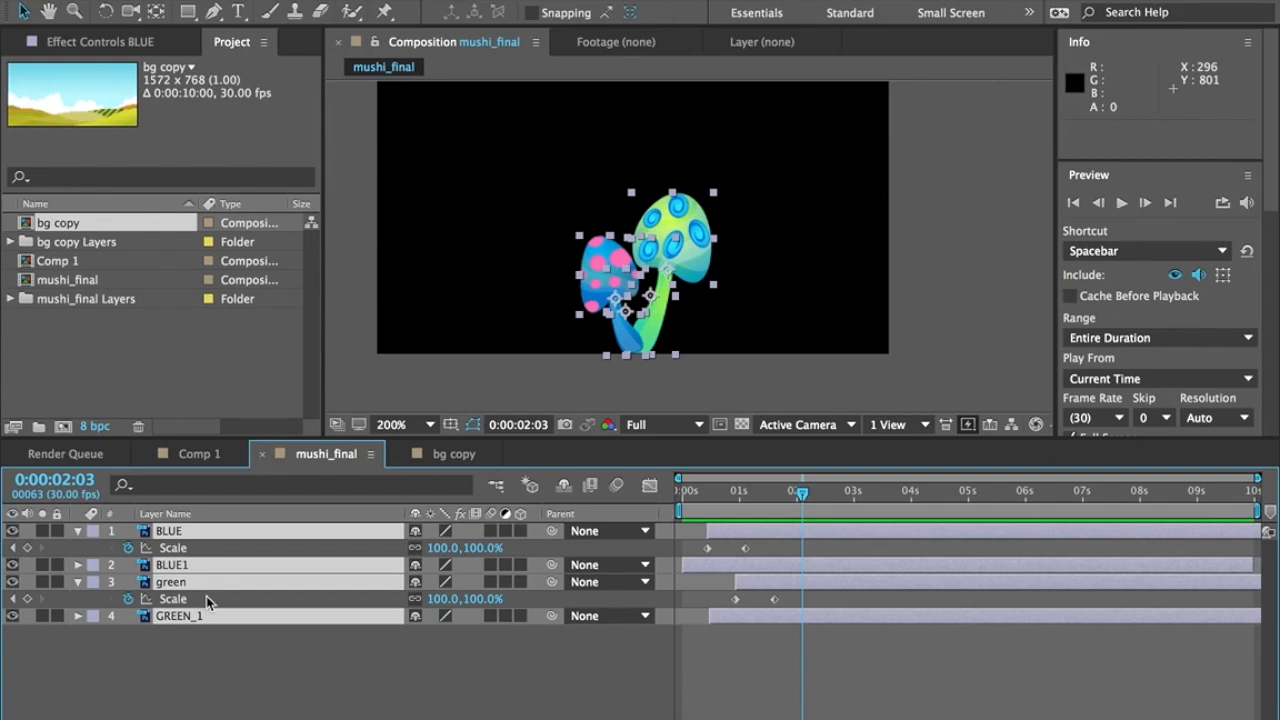
pyautogui.press('u')
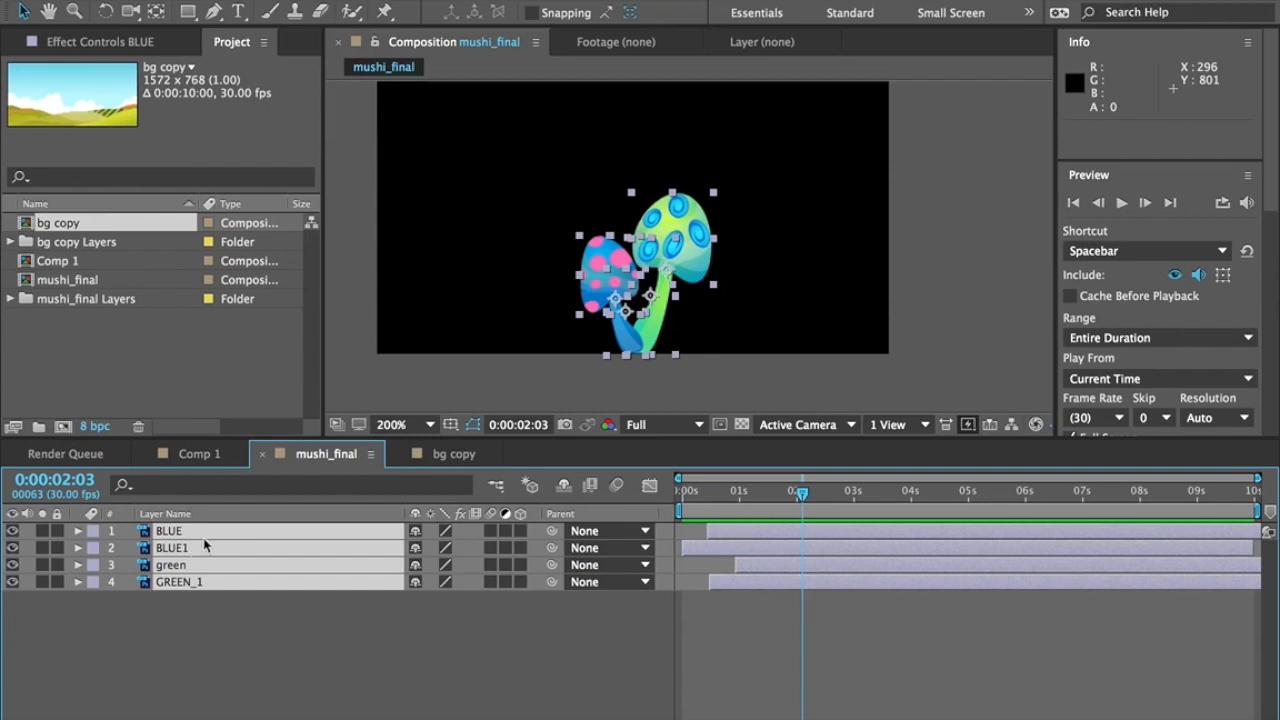
pyautogui.press('u')
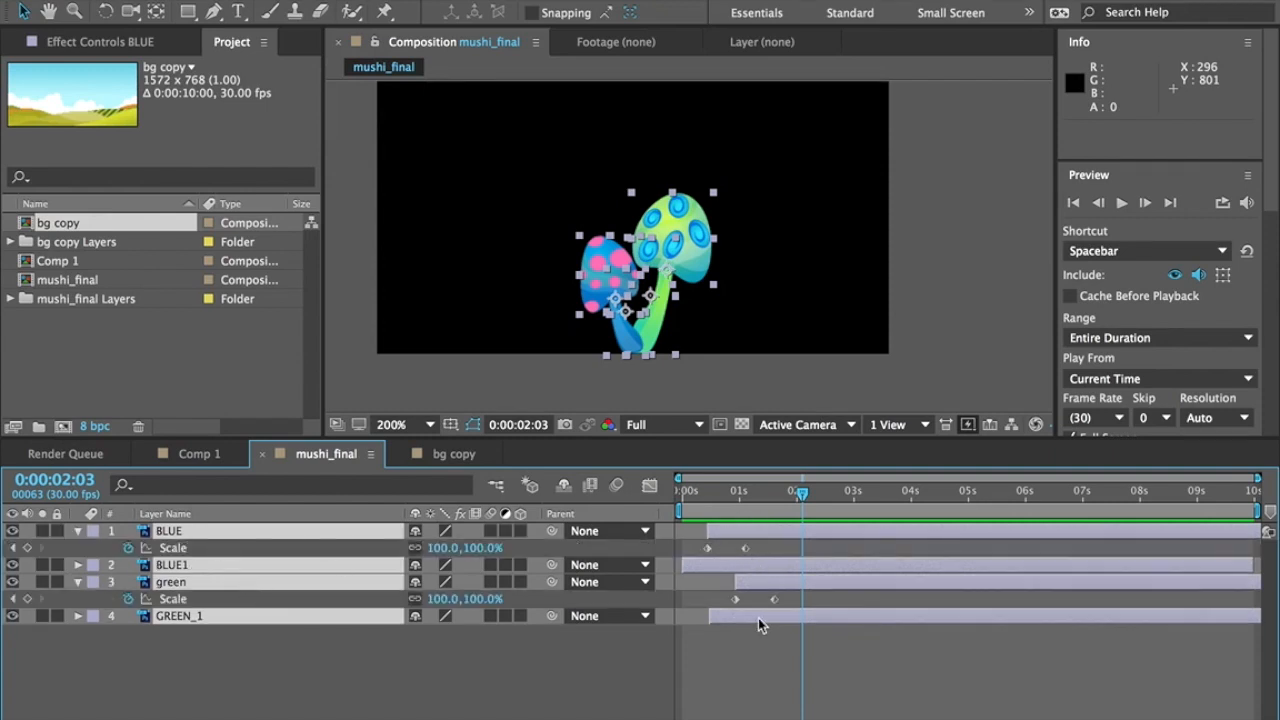
pyautogui.press('u')
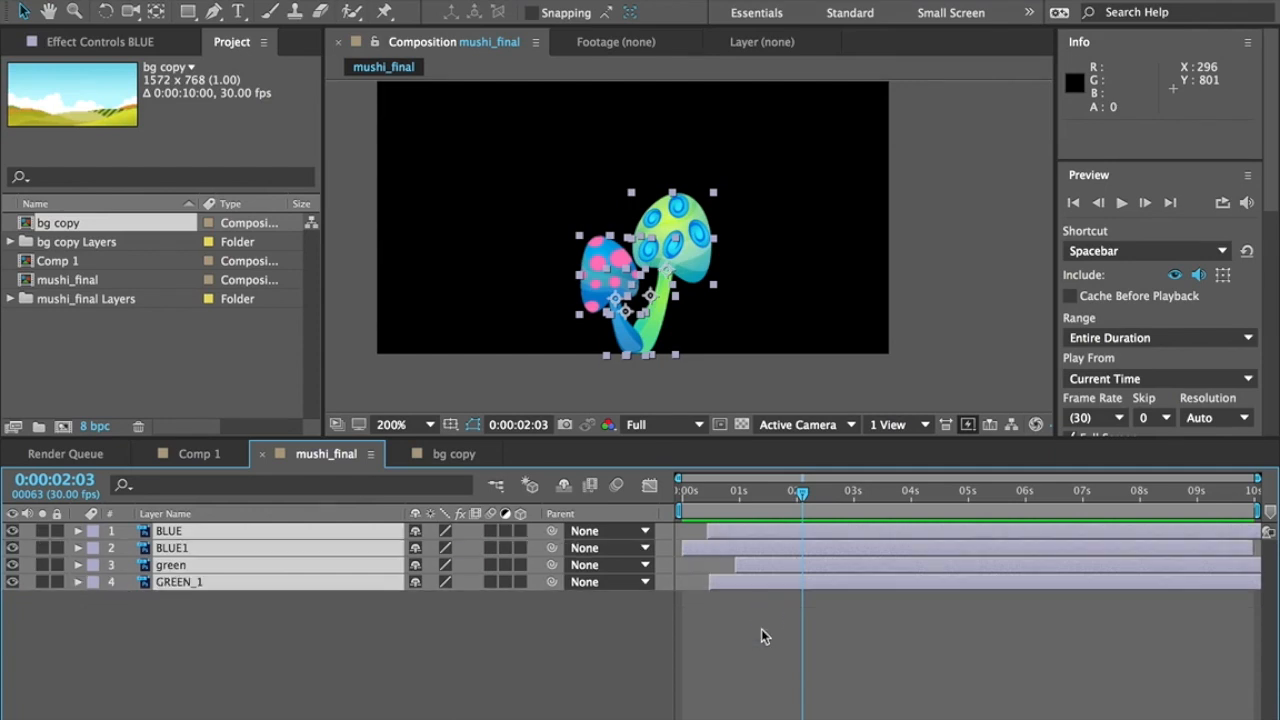
pyautogui.click(761, 629)
# Scrub through the growth, shift the GREEN_1 layer to start at about 0:00:00:19, and return to 0:00:00:00.
pyautogui.moveTo(802, 492); pyautogui.dragTo(594, 501)
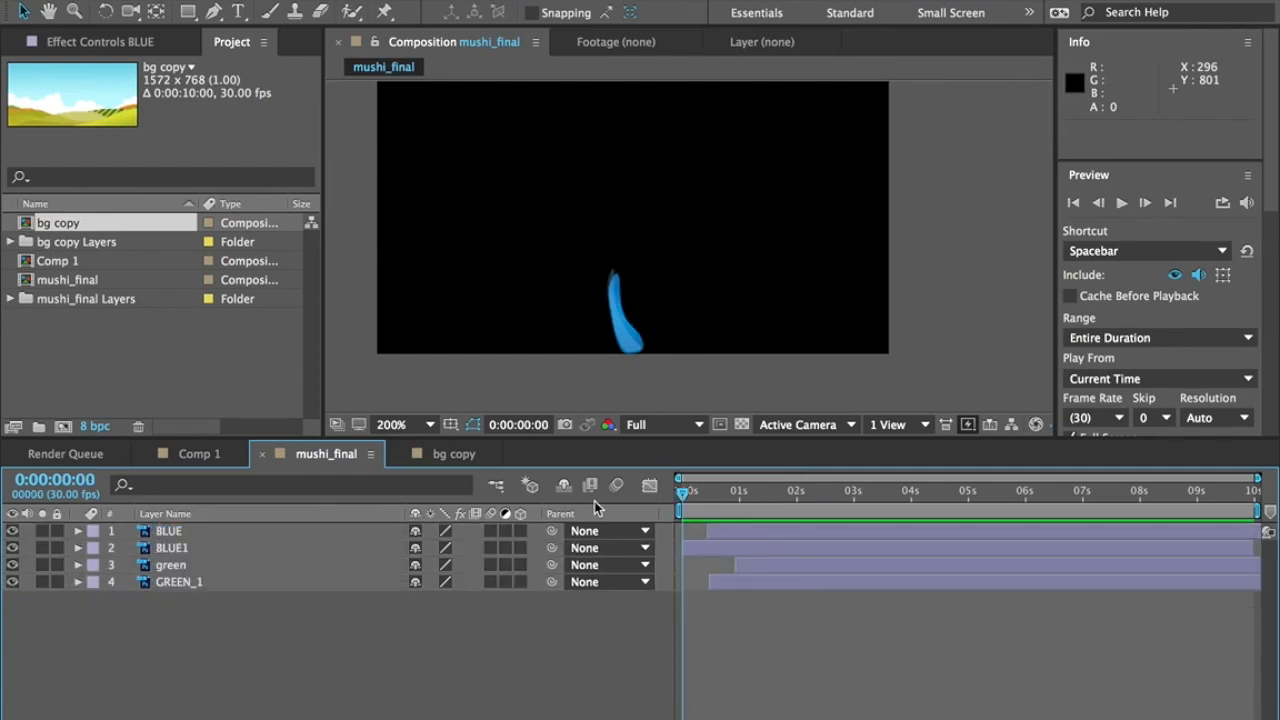
pyautogui.moveTo(686, 497); pyautogui.dragTo(769, 501)
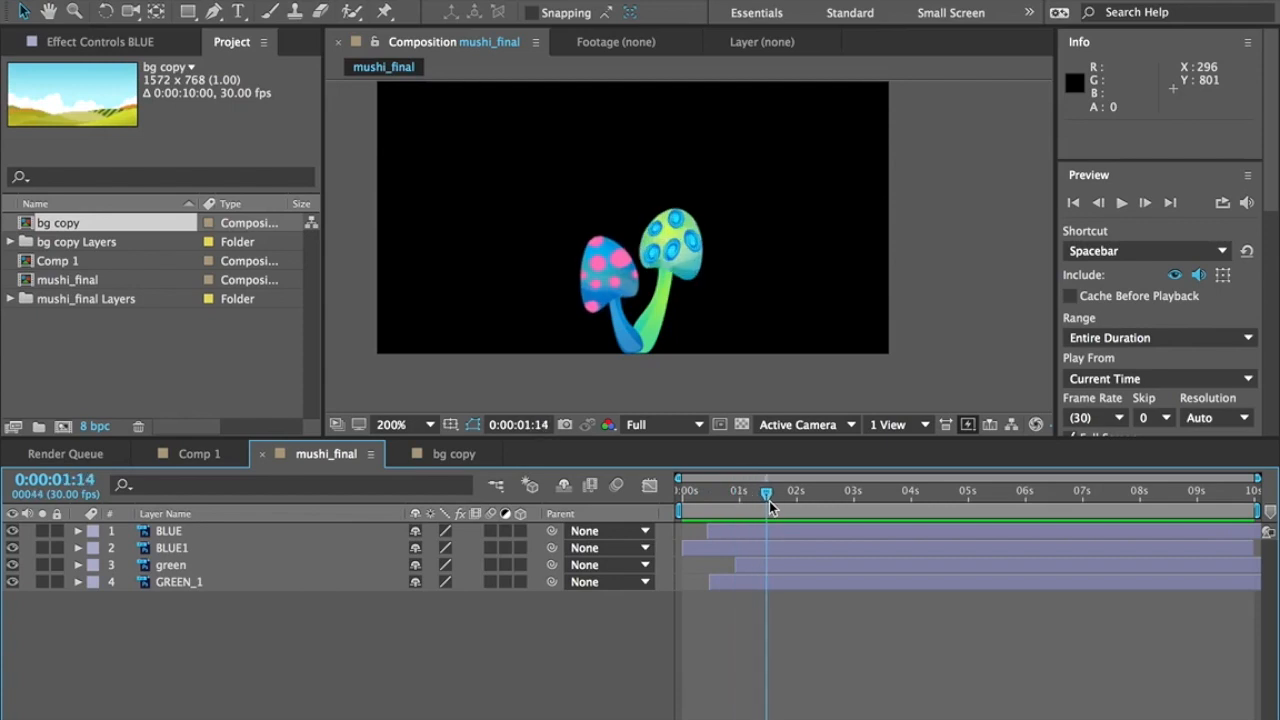
pyautogui.moveTo(718, 581); pyautogui.dragTo(732, 581)
pyautogui.moveTo(770, 499); pyautogui.dragTo(652, 500)
# Select the BLUE1 stem layer and find the Stroke effect by searching the effects for "stroke".
pyautogui.click(697, 548)
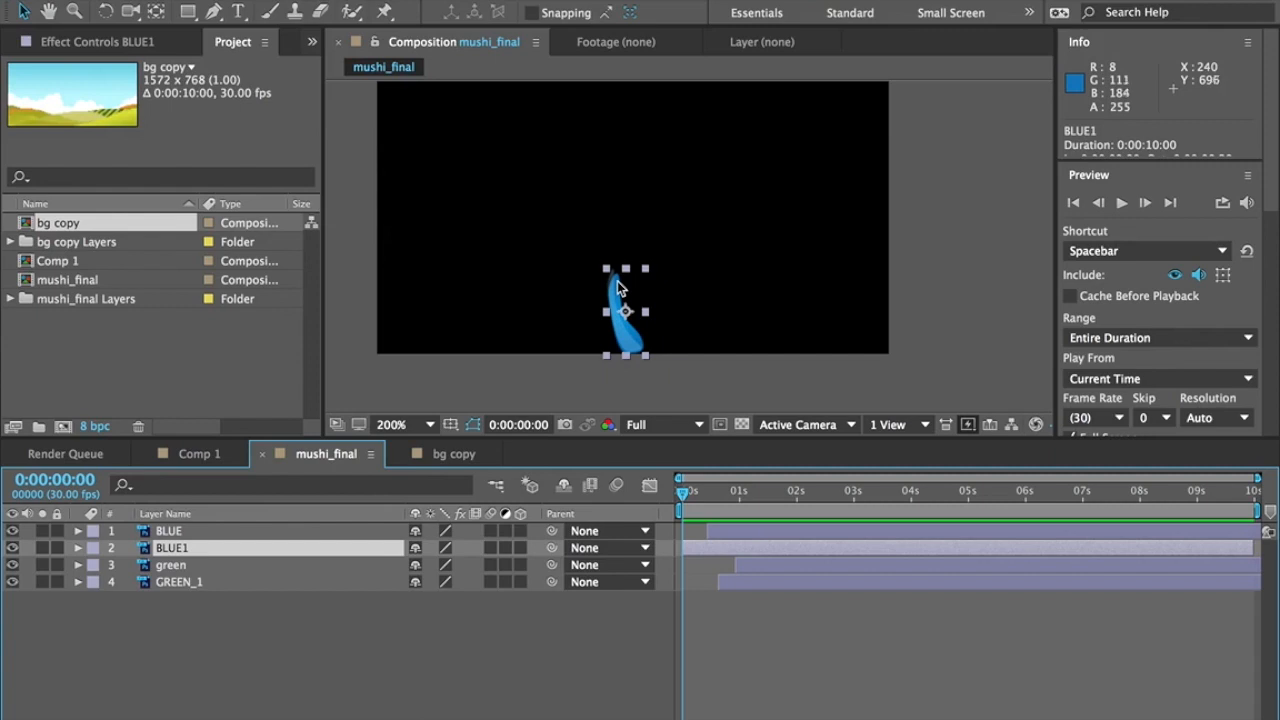
pyautogui.moveTo(1267, 205); pyautogui.dragTo(1264, 340)
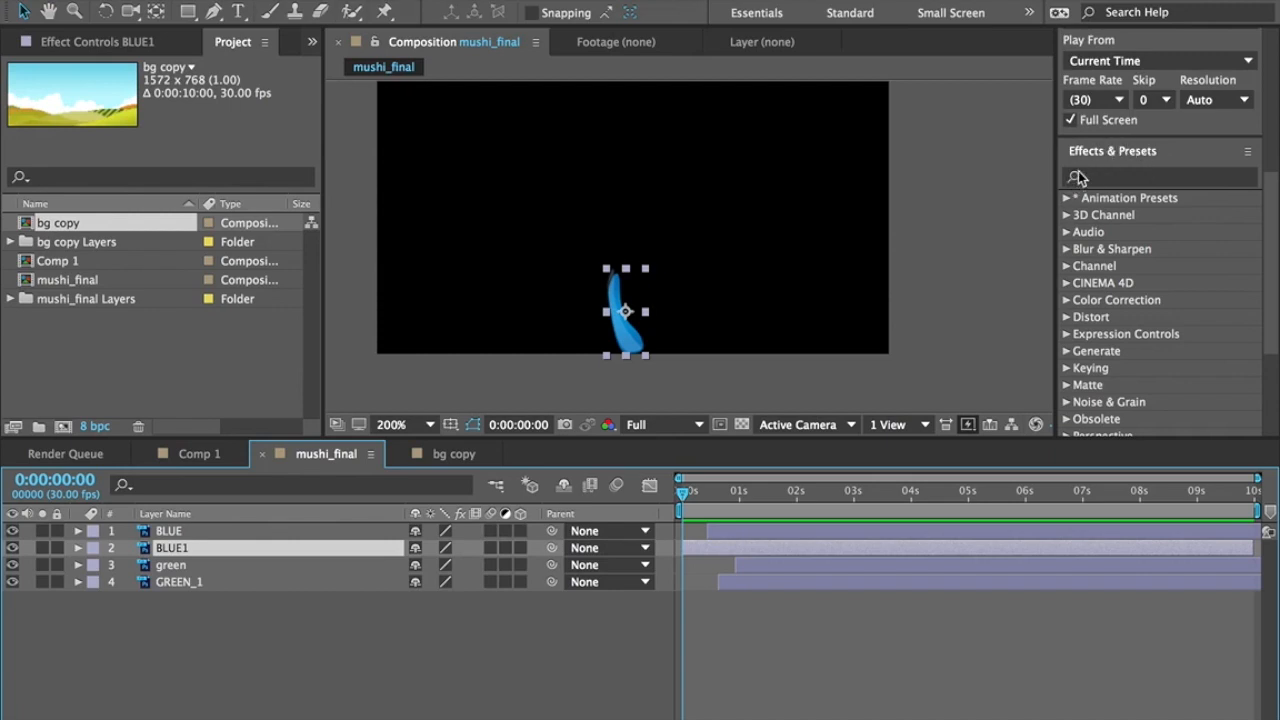
pyautogui.click(1108, 178)
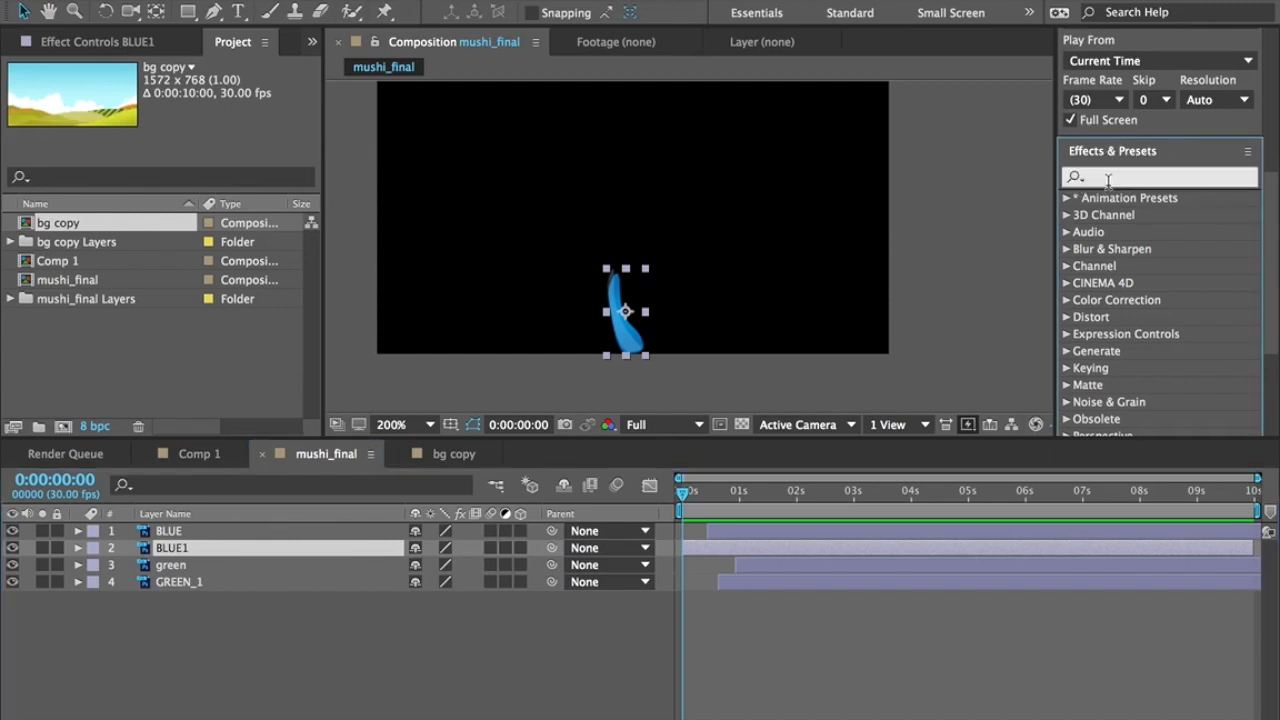
pyautogui.write('stroke')
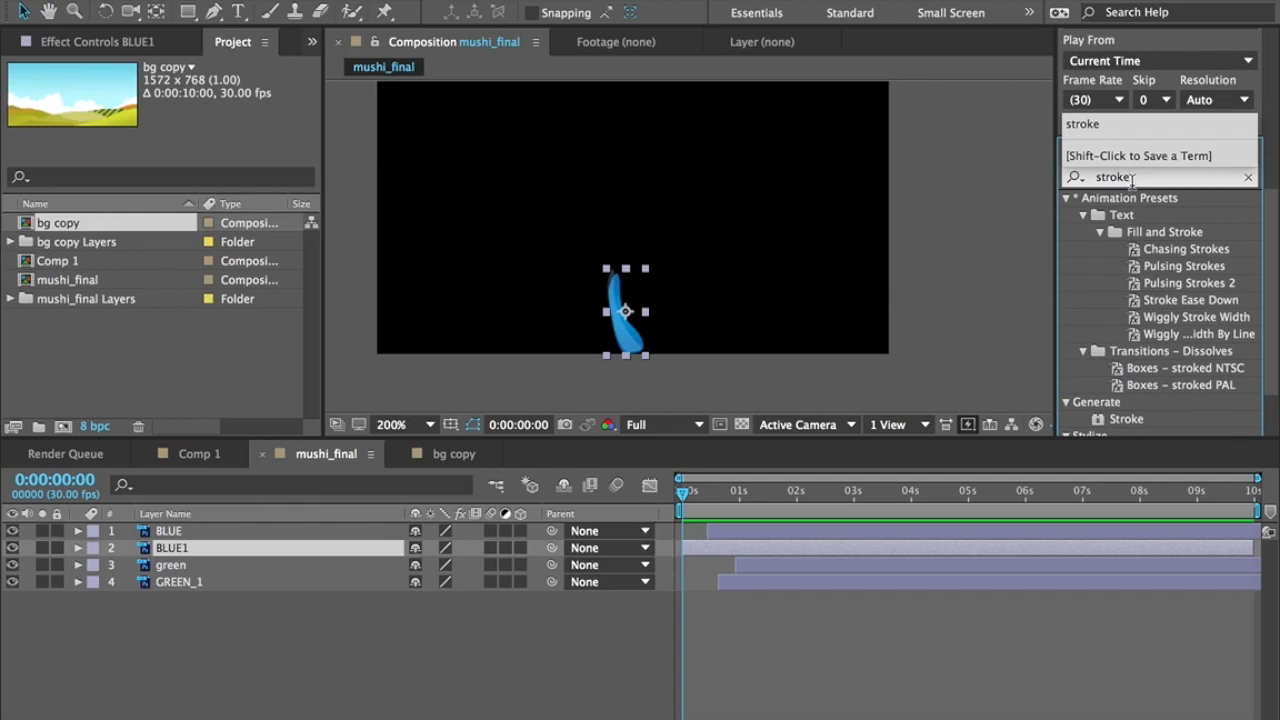
pyautogui.click(1099, 241)
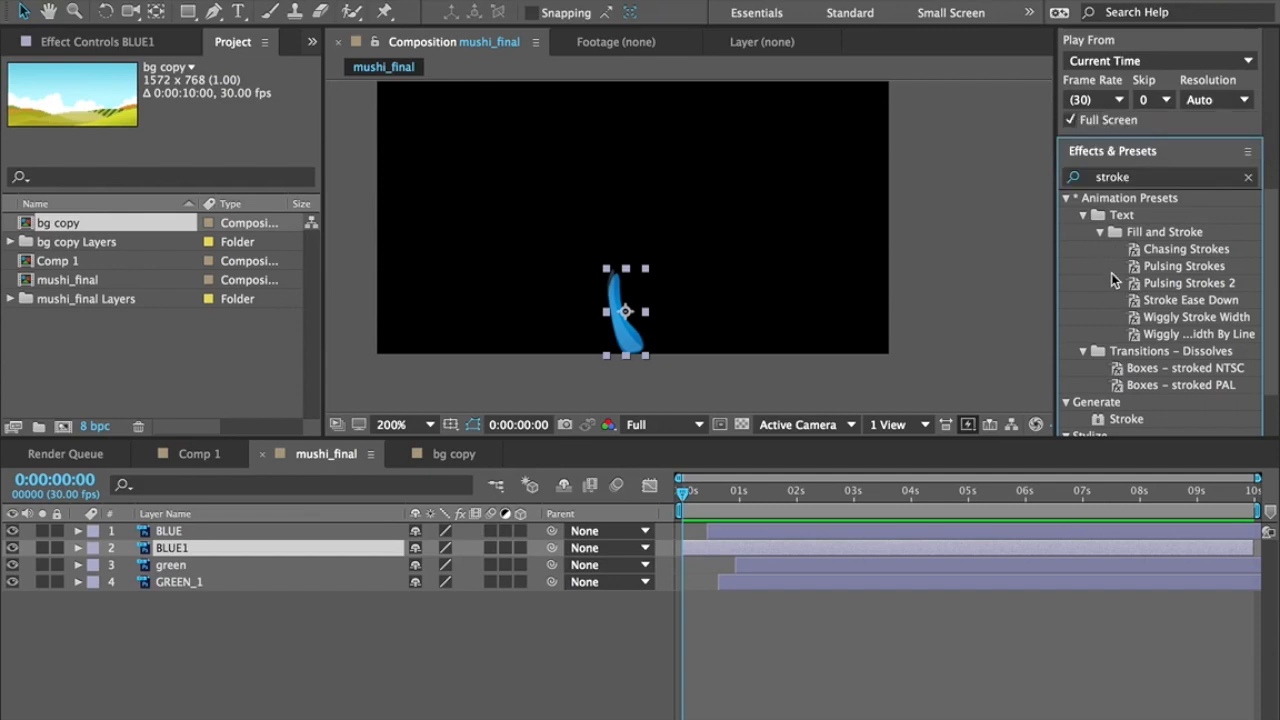
pyautogui.scroll(-3, 1112, 274)
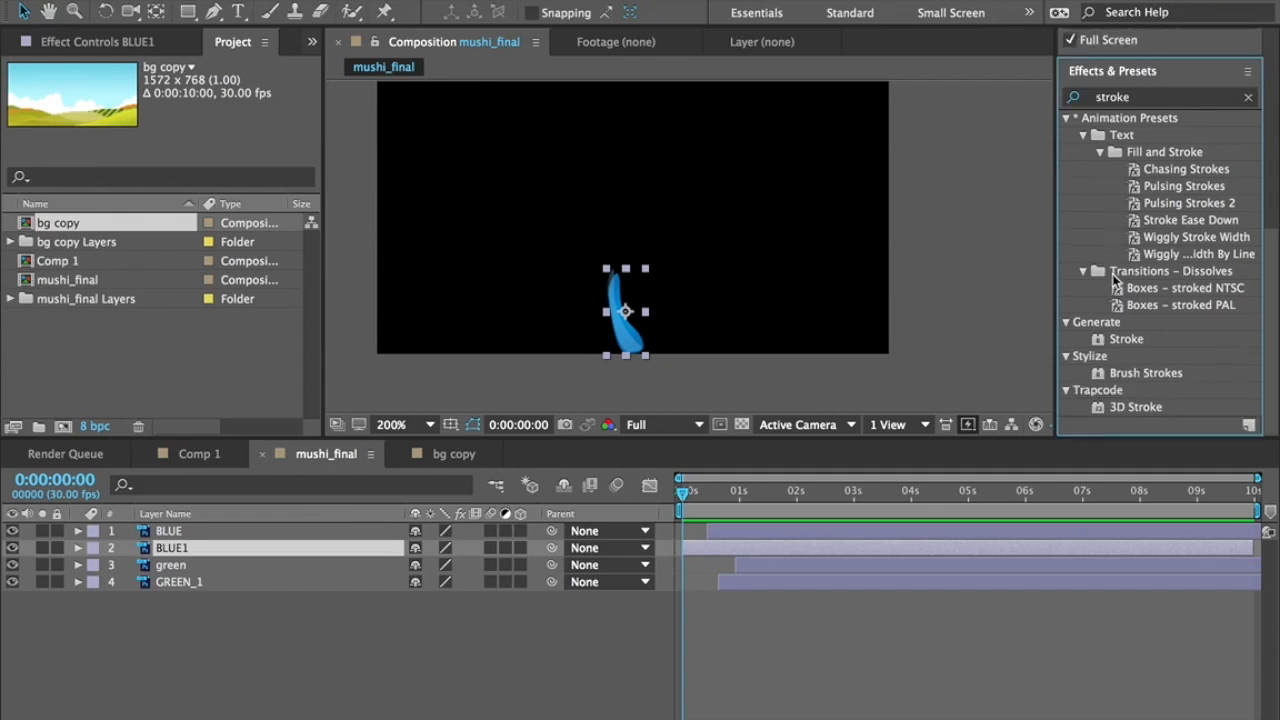
pyautogui.click(1121, 340)
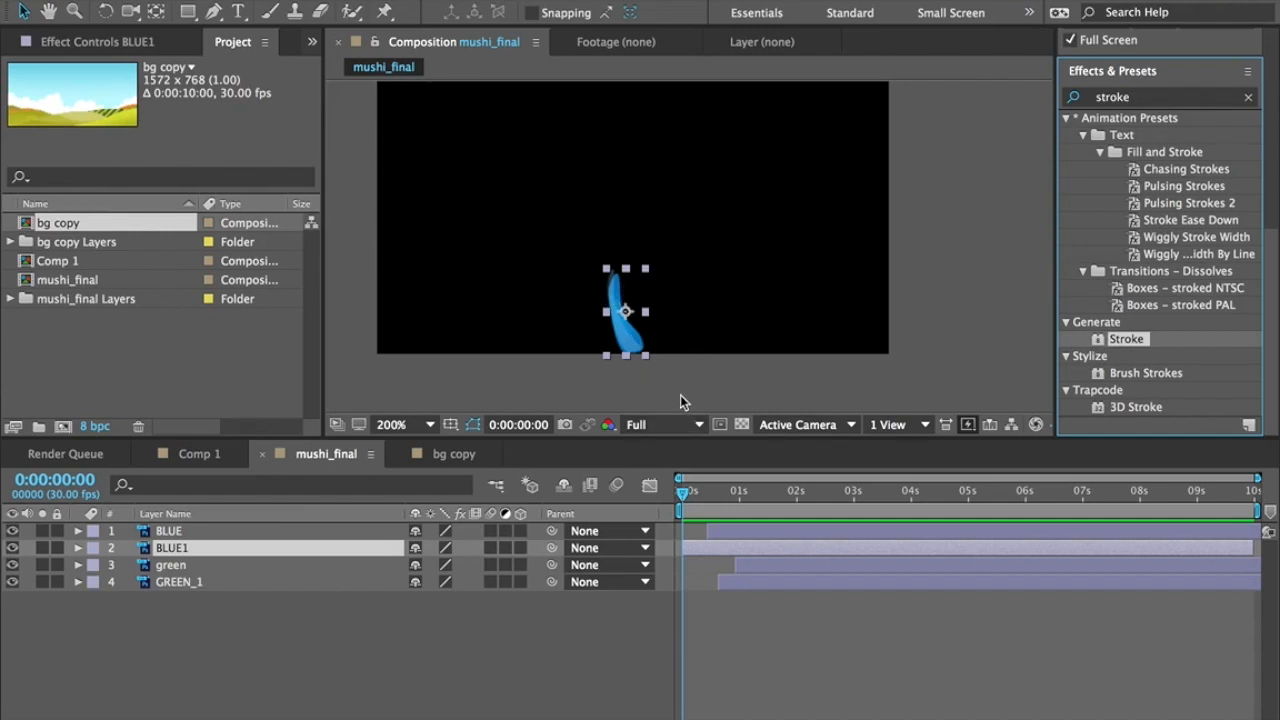
# Draw an open, curved Pen mask path on the BLUE1 layer from the stem's base to its tip.
pyautogui.click(690, 551)
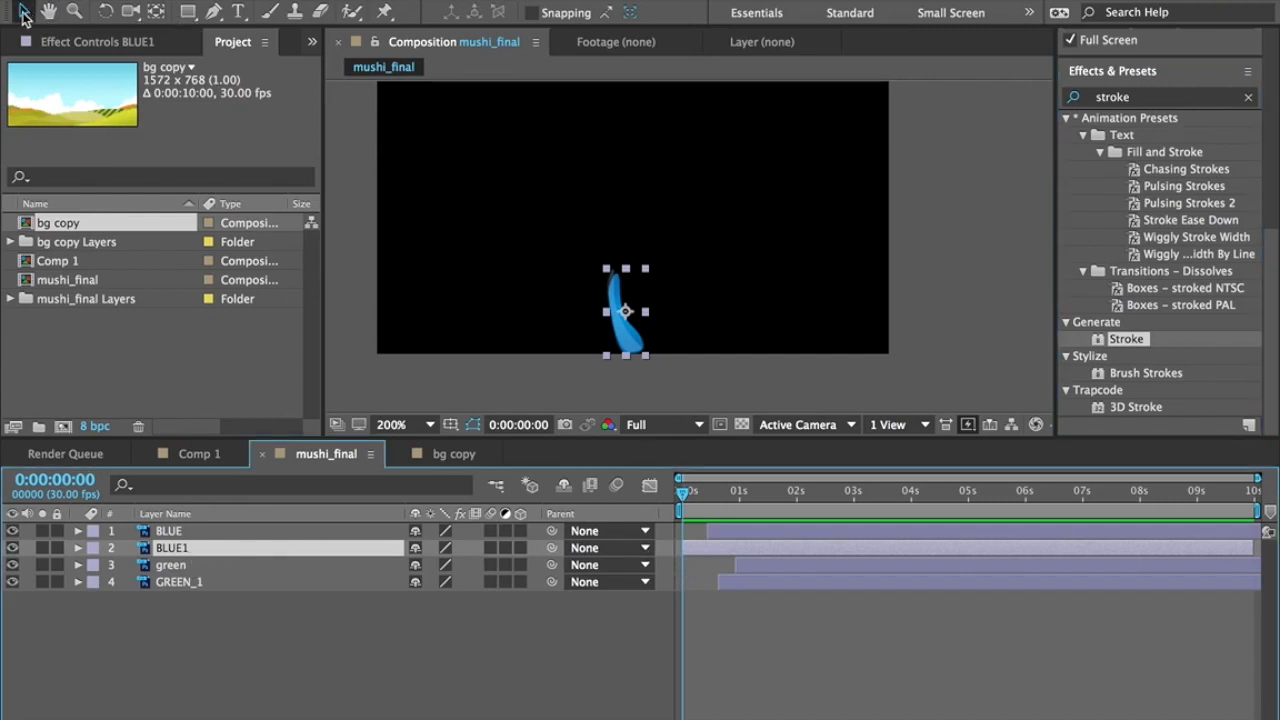
pyautogui.moveTo(213, 11); pyautogui.dragTo(300, 18)
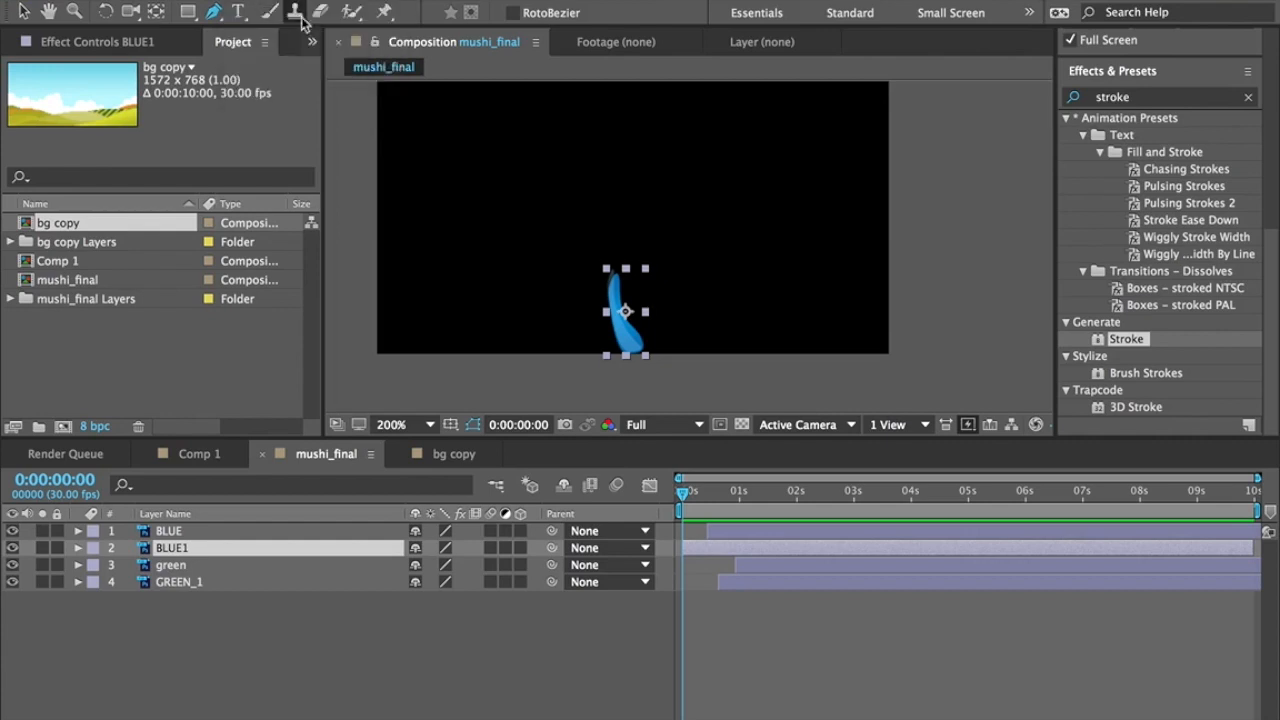
pyautogui.click(641, 356)
pyautogui.moveTo(607, 272); pyautogui.dragTo(600, 214)
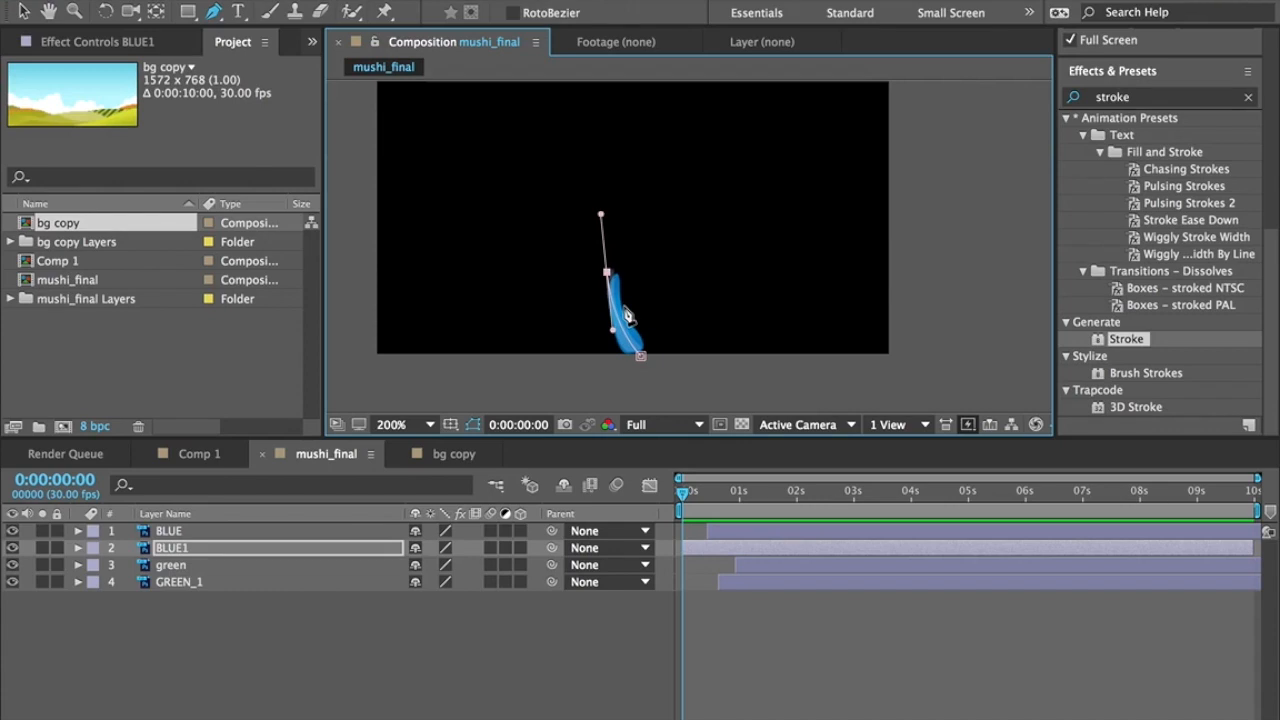
# Apply the Generate Stroke effect to the BLUE1 layer.
pyautogui.click(165, 552)
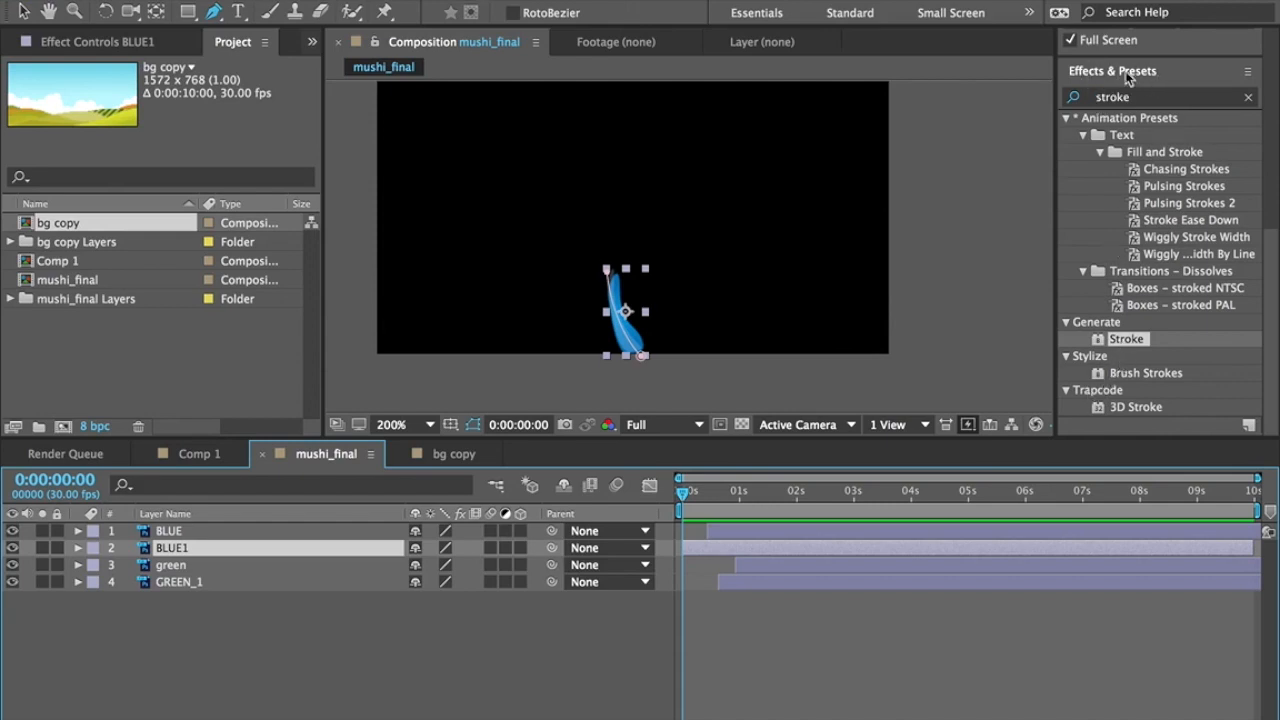
pyautogui.moveTo(1126, 340)
pyautogui.mouseDown()
pyautogui.moveTo(882, 340)
pyautogui.moveTo(486, 371)
pyautogui.moveTo(191, 451)
pyautogui.moveTo(180, 531)
pyautogui.moveTo(205, 546)
pyautogui.mouseUp()
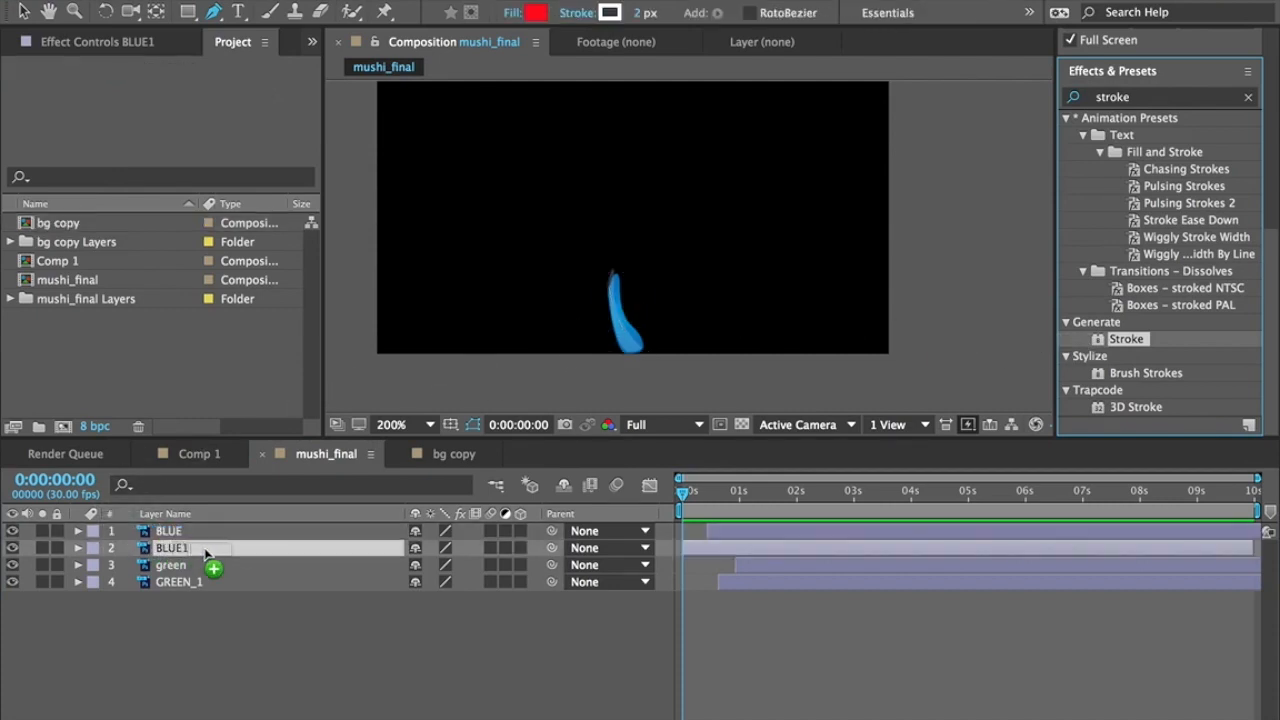
pyautogui.moveTo(205, 550); pyautogui.dragTo(205, 555)
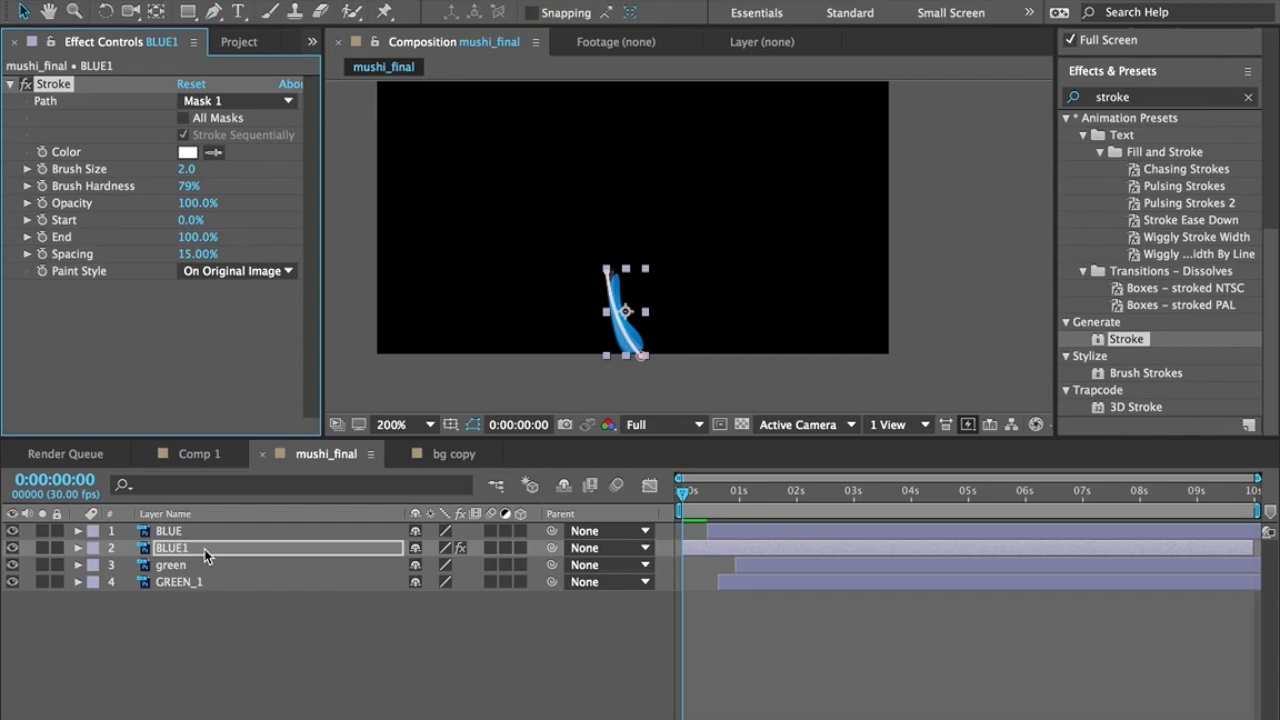
# Set the Stroke effect's Brush Size to 16.2 so the stroke covers the whole blue stem.
pyautogui.scroll(-1, 646, 364)
pyautogui.scroll(2, 648, 363)
pyautogui.press('space')
pyautogui.moveTo(652, 311); pyautogui.dragTo(700, 208)
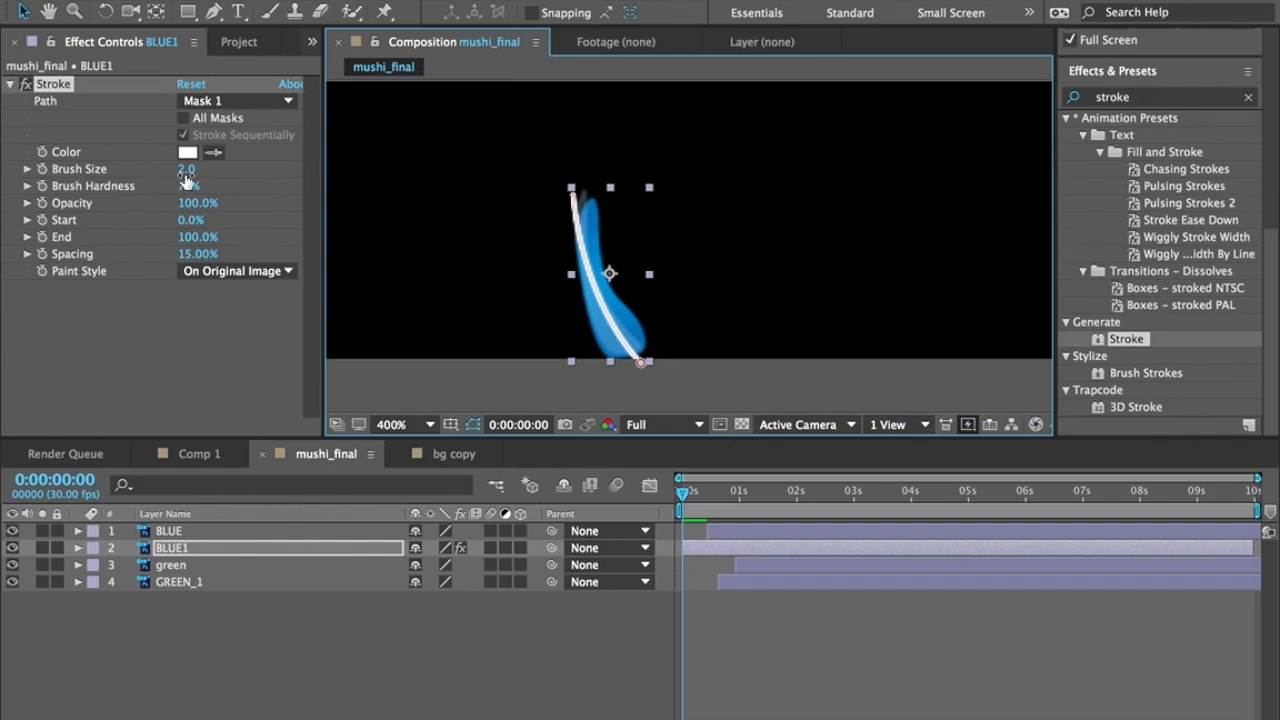
pyautogui.moveTo(186, 172); pyautogui.dragTo(258, 179)
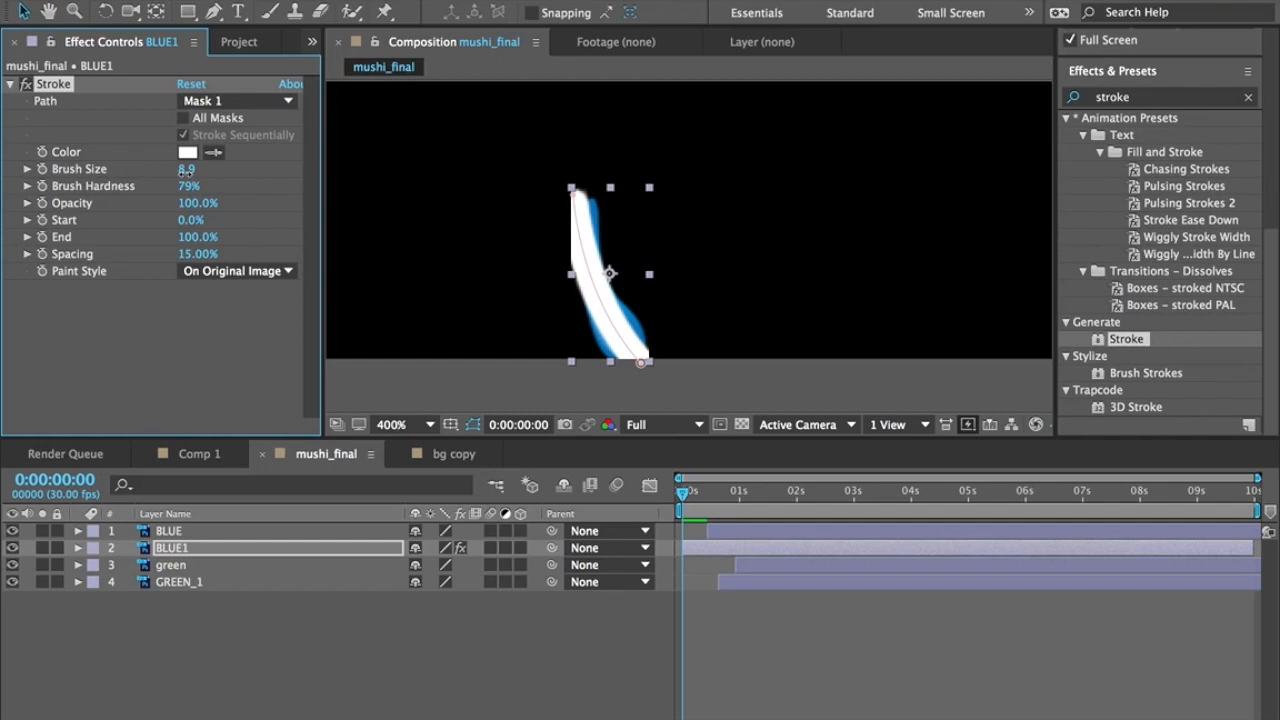
pyautogui.moveTo(186, 170); pyautogui.dragTo(262, 180)
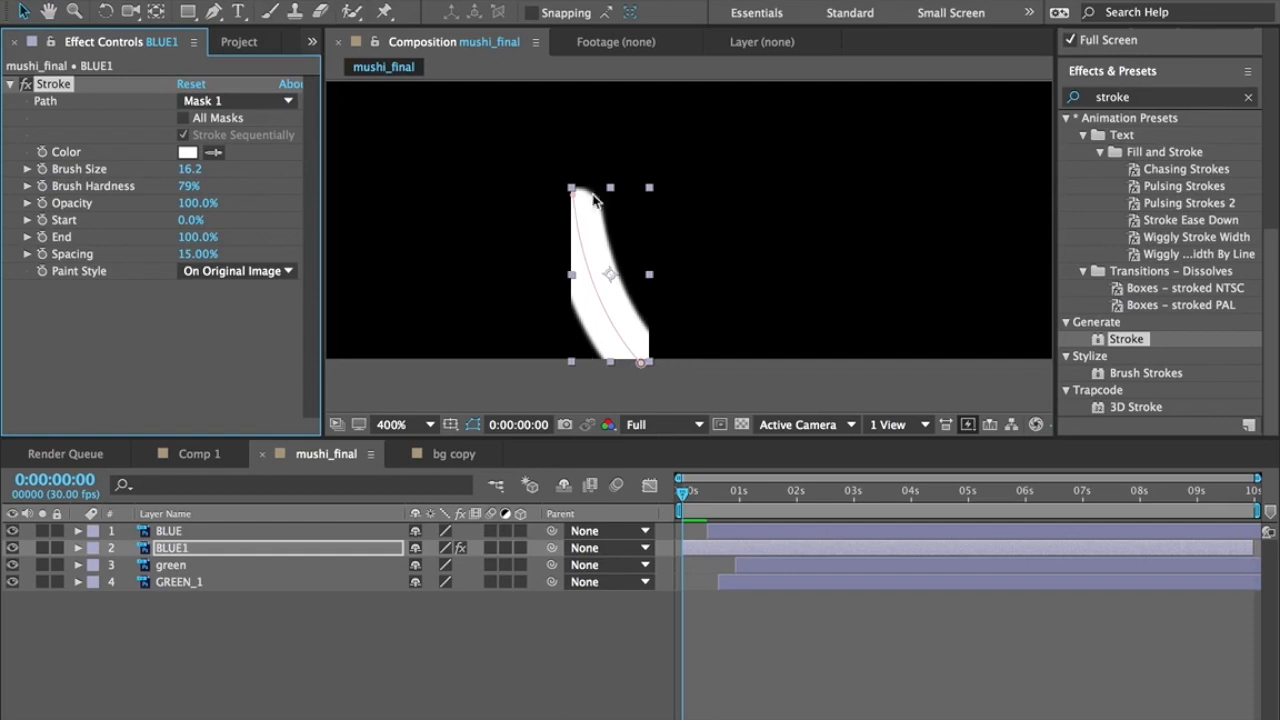
# Keyframe the Stroke's End at 0% at 0:00:00:00 on BLUE1, with its keyframed properties shown.
pyautogui.click(41, 238)
pyautogui.press('u')
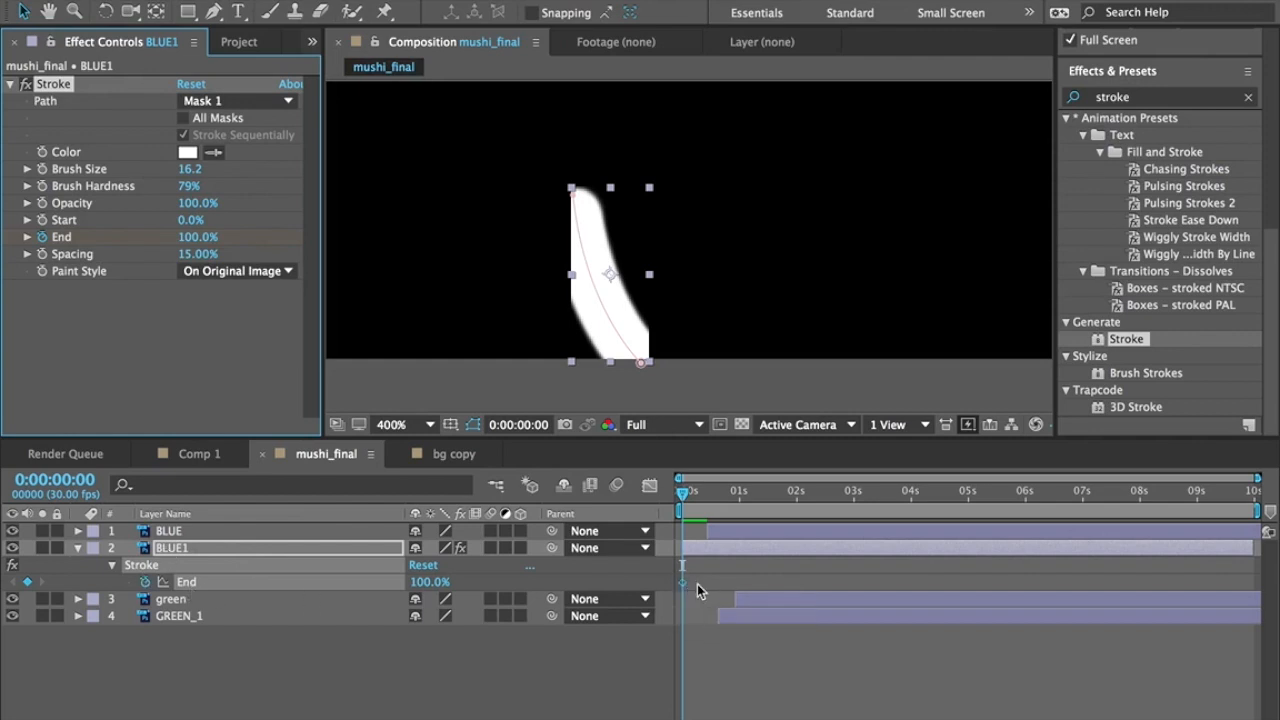
pyautogui.moveTo(684, 493); pyautogui.dragTo(714, 497)
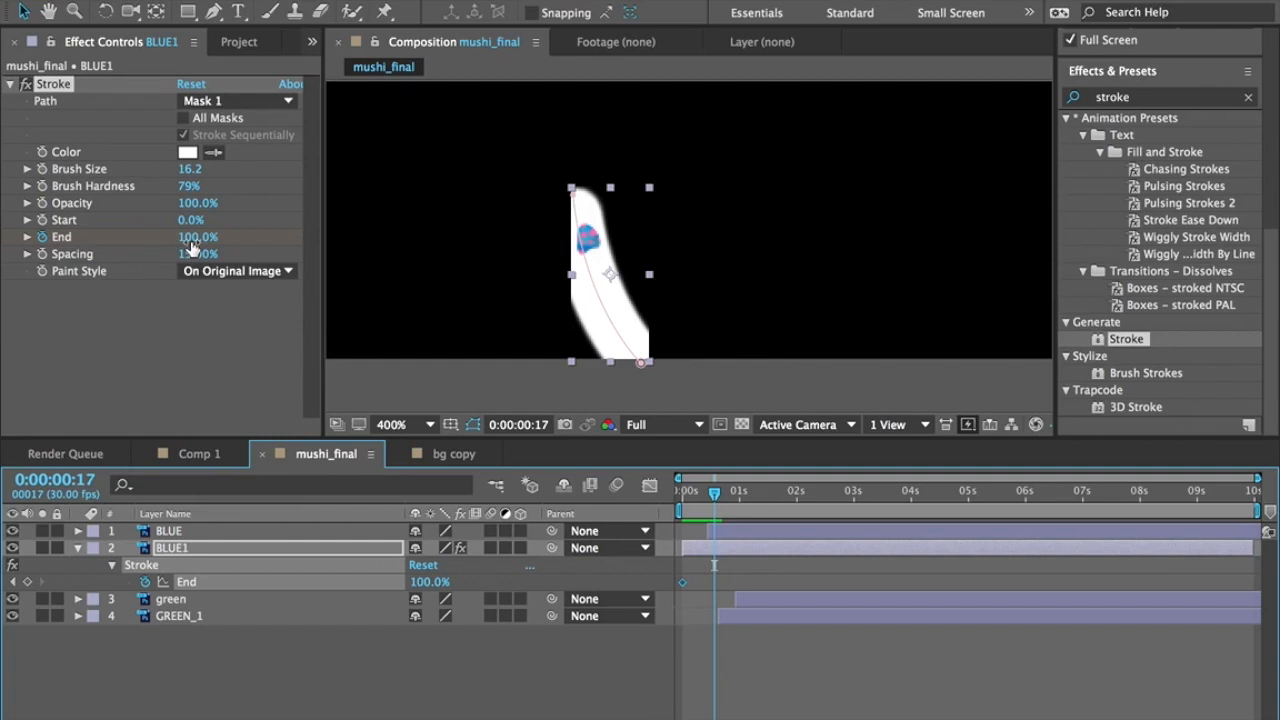
pyautogui.moveTo(714, 491); pyautogui.dragTo(668, 505)
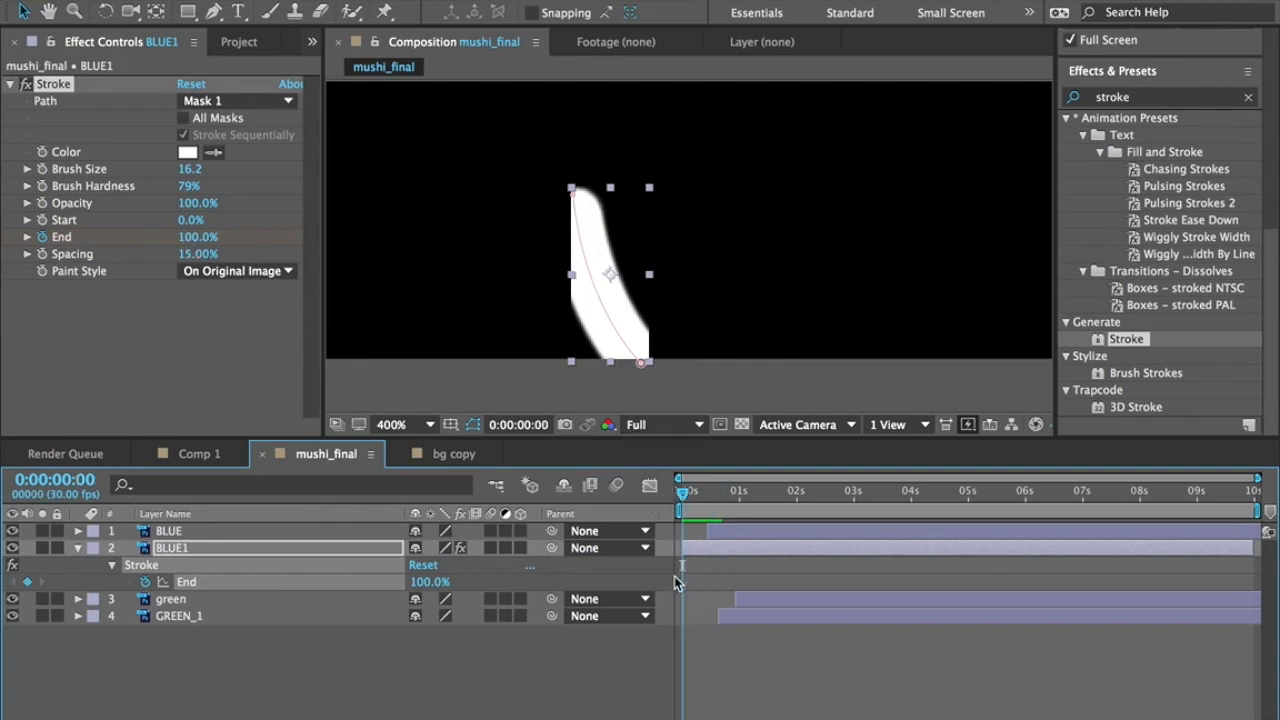
pyautogui.click(195, 237)
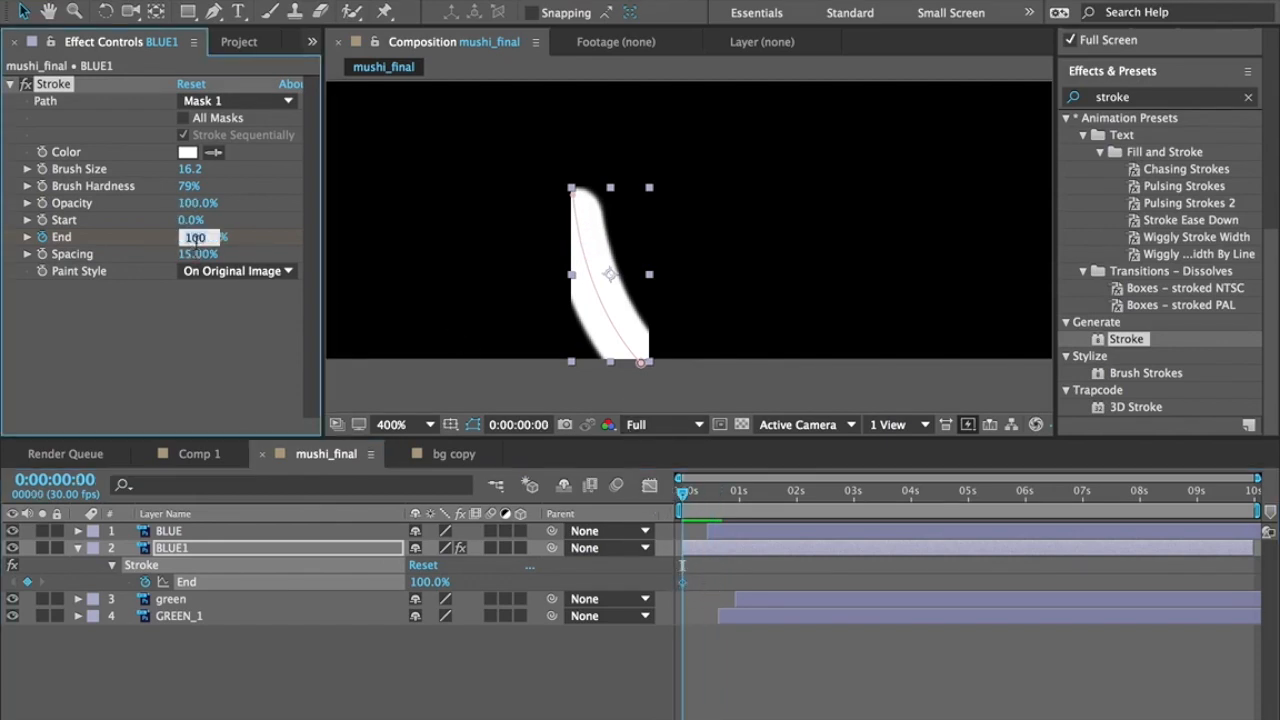
pyautogui.write('0')
pyautogui.press('Return')
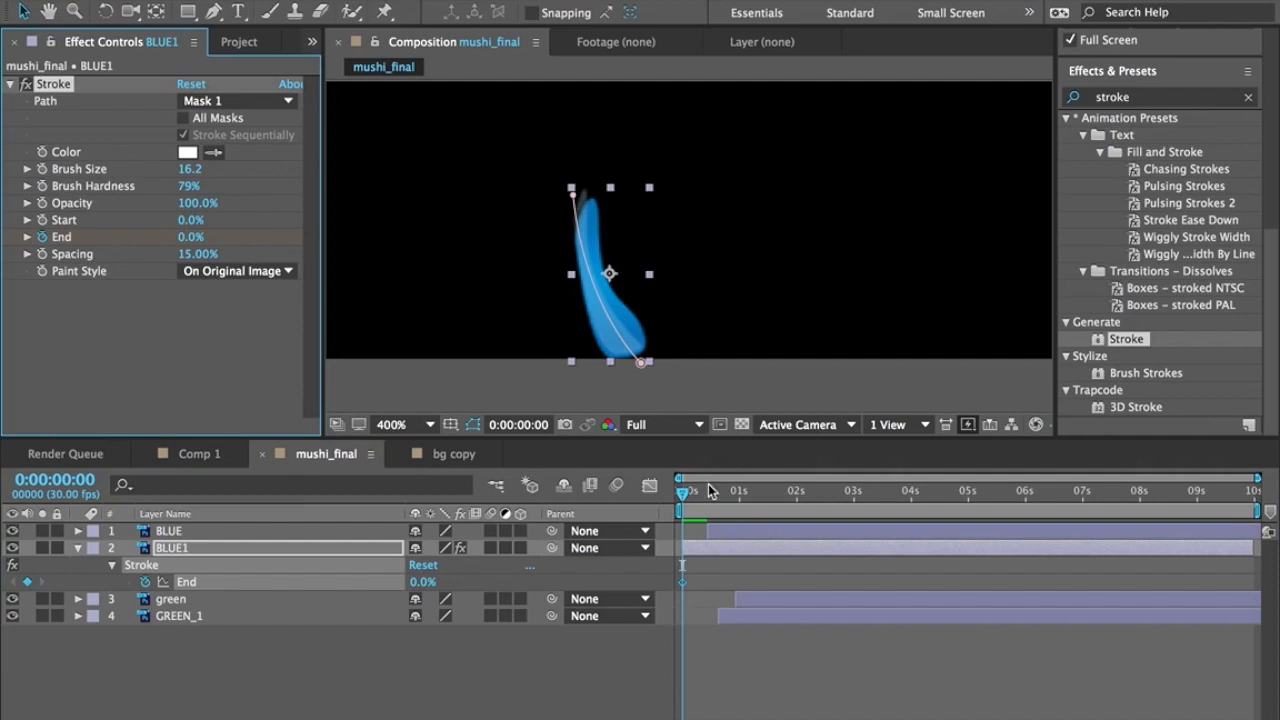
# Add a Stroke End keyframe of 100% at 0:00:00:13.
pyautogui.moveTo(685, 491); pyautogui.dragTo(712, 495)
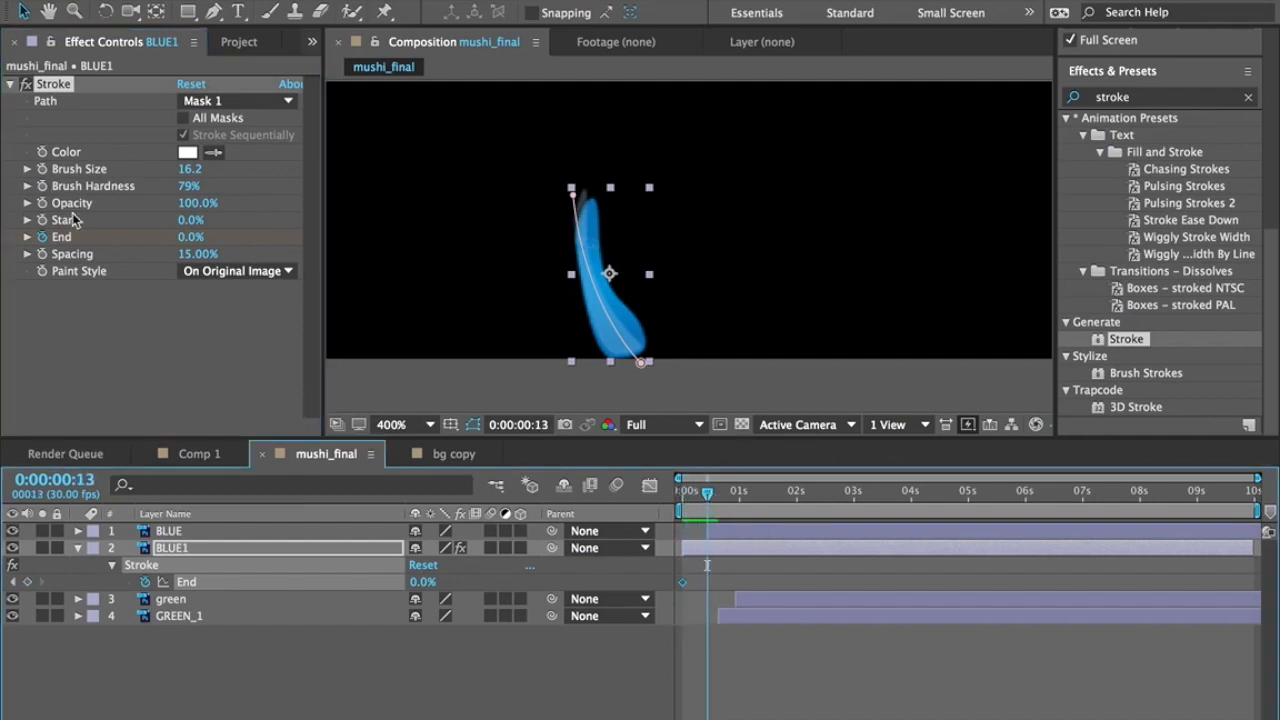
pyautogui.moveTo(190, 237); pyautogui.dragTo(409, 257)
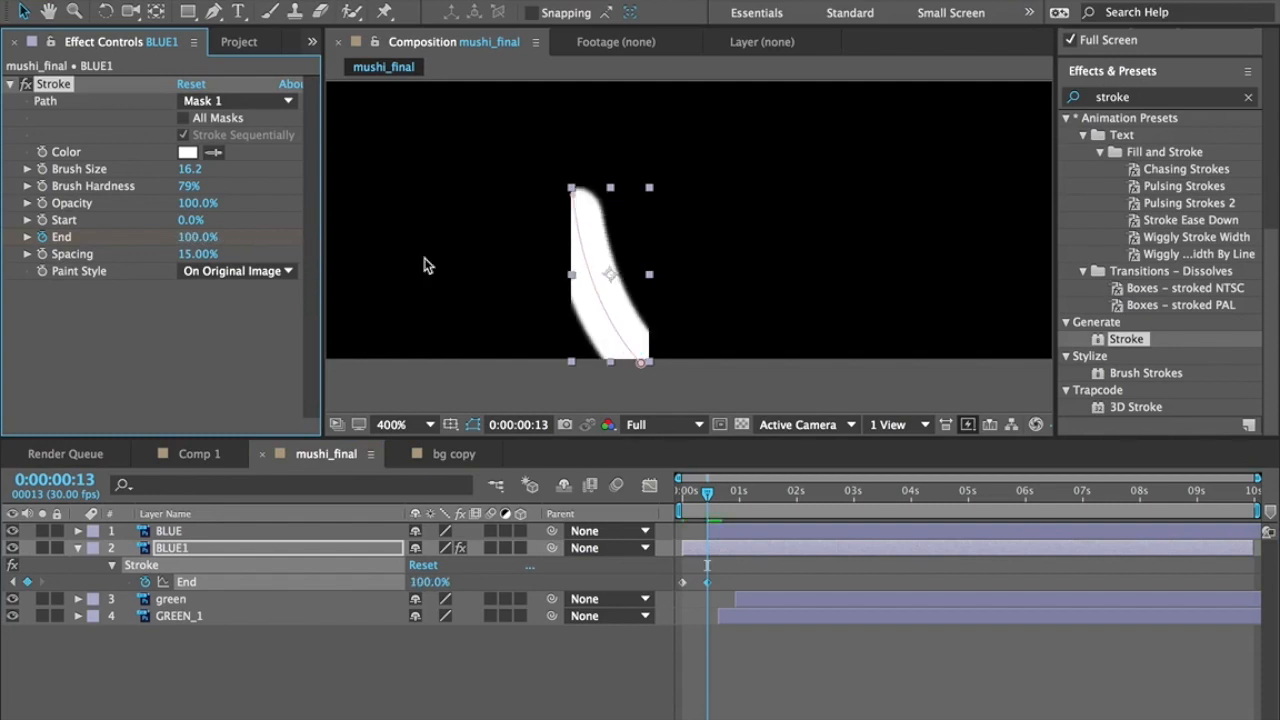
pyautogui.moveTo(712, 494)
pyautogui.mouseDown()
pyautogui.moveTo(676, 502)
pyautogui.moveTo(707, 494)
pyautogui.mouseUp()
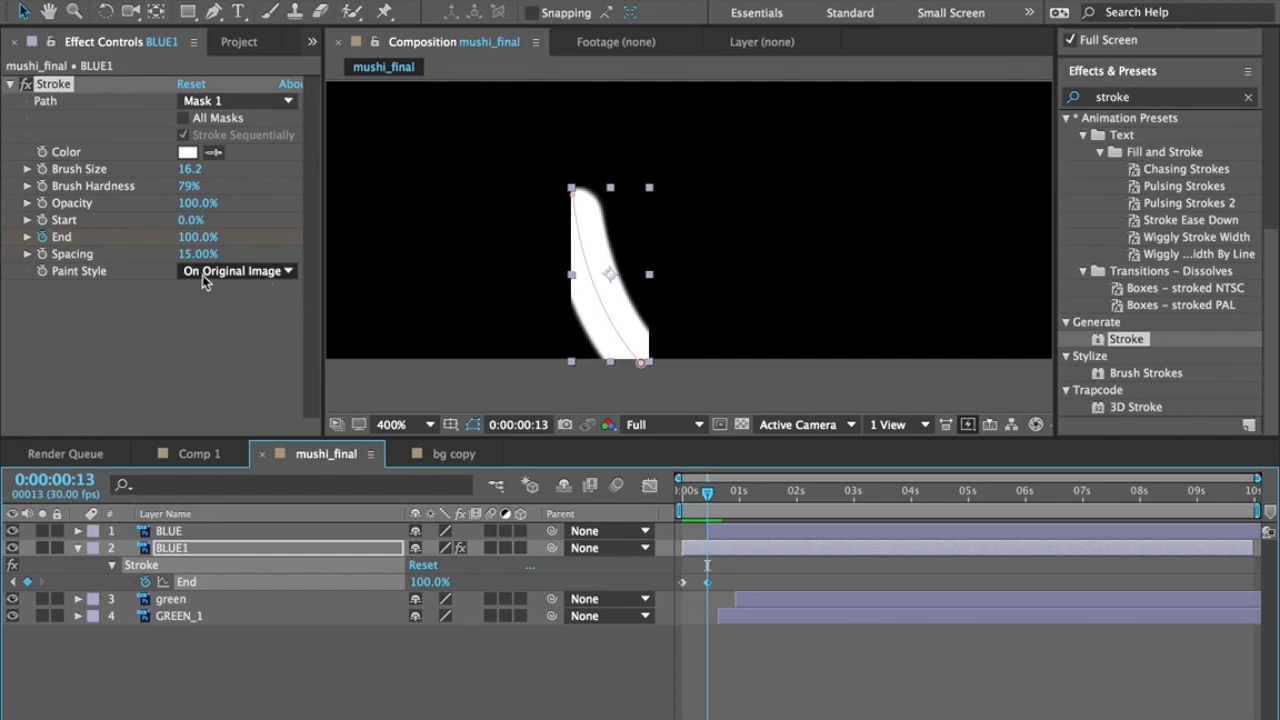
# Set the Stroke's Paint Style to Reveal Original Image and return to 0:00:00:00.
pyautogui.click(287, 275)
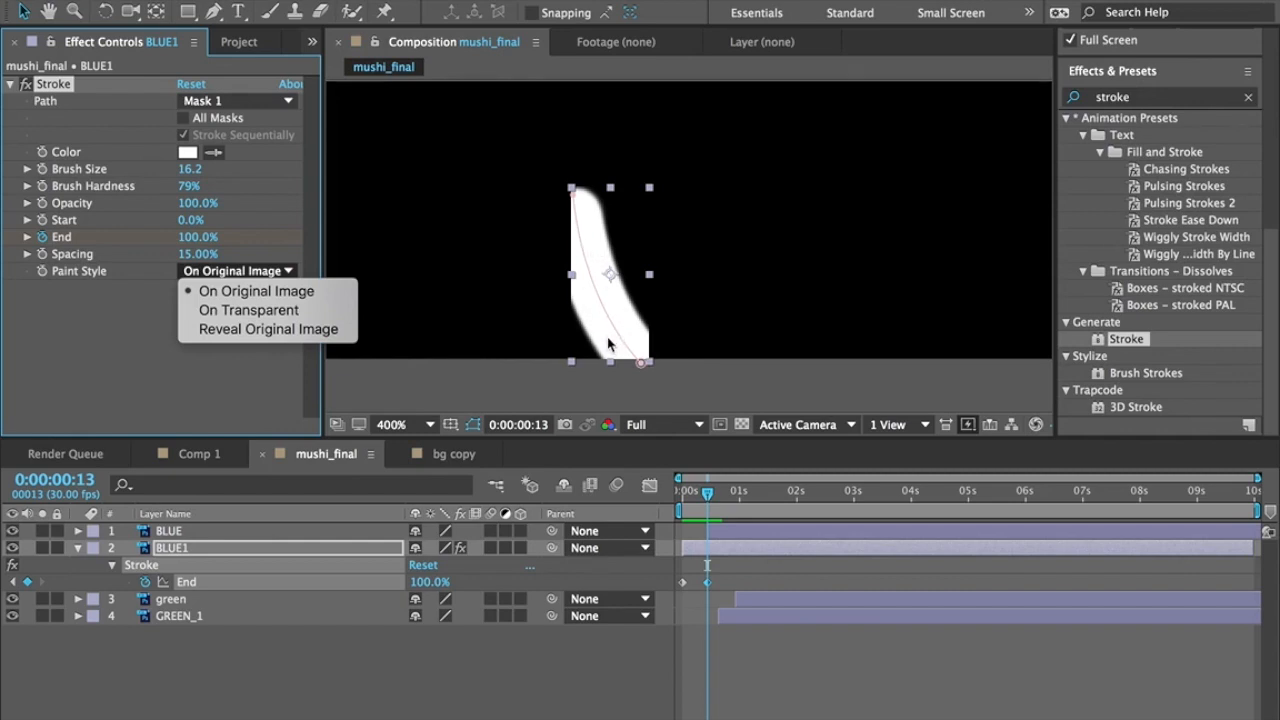
pyautogui.click(248, 337)
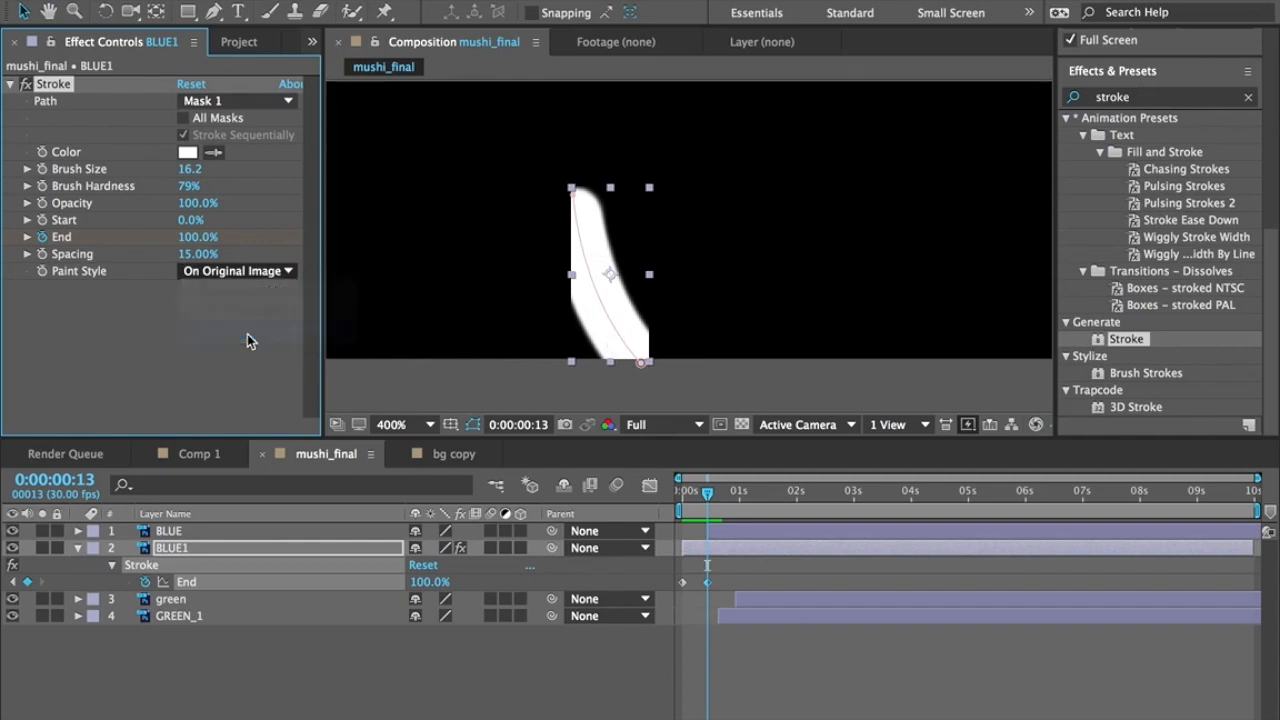
pyautogui.click(707, 496)
pyautogui.moveTo(707, 497)
pyautogui.mouseDown()
pyautogui.moveTo(681, 497)
pyautogui.moveTo(757, 497)
pyautogui.moveTo(679, 492)
pyautogui.mouseUp()
# Preview the mushroom growth at 100% magnification and shift the BLUE1 layer 3 frames earlier.
pyautogui.scroll(1, 517, 302)
pyautogui.scroll(-2, 517, 302)
pyautogui.click(396, 424)
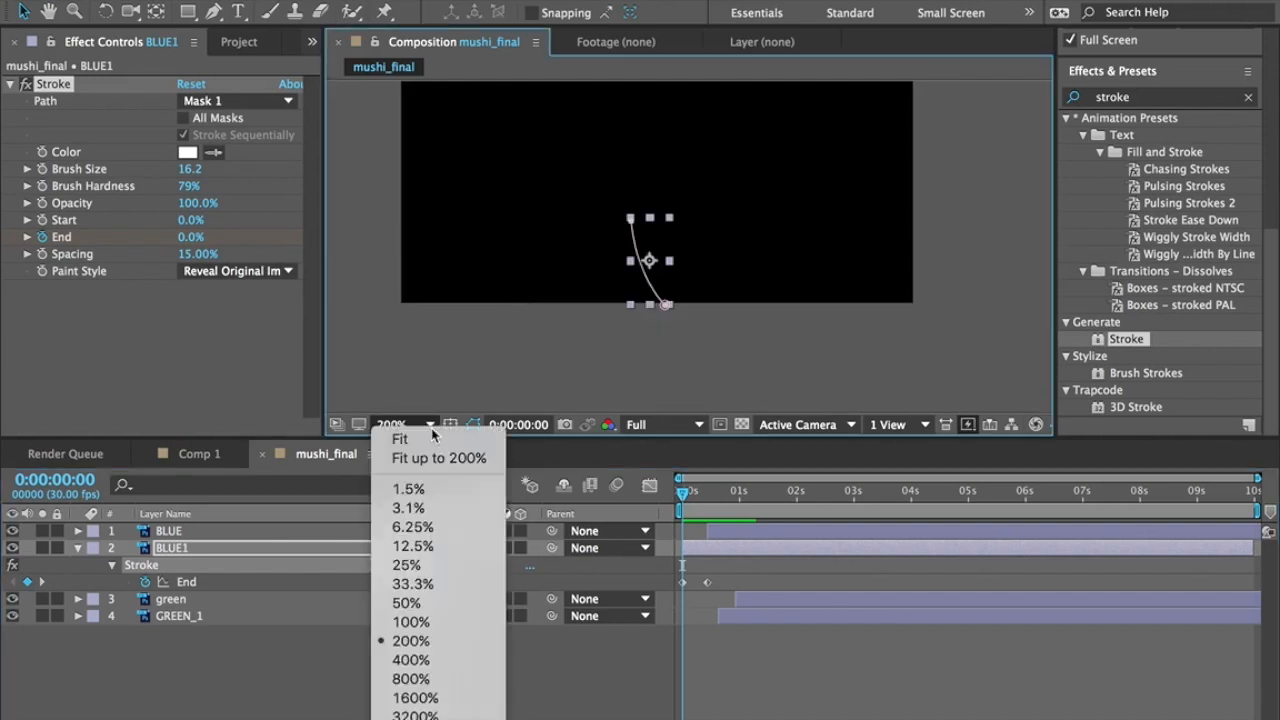
pyautogui.press('Return')
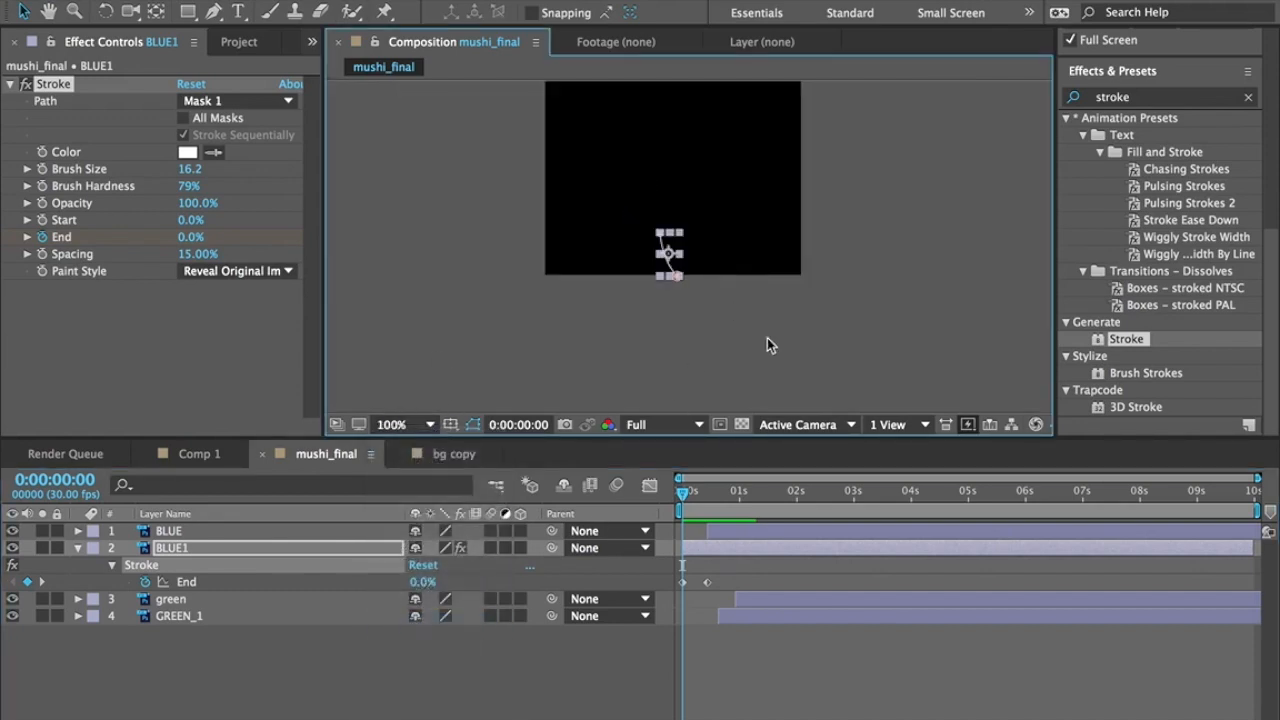
pyautogui.press('space')
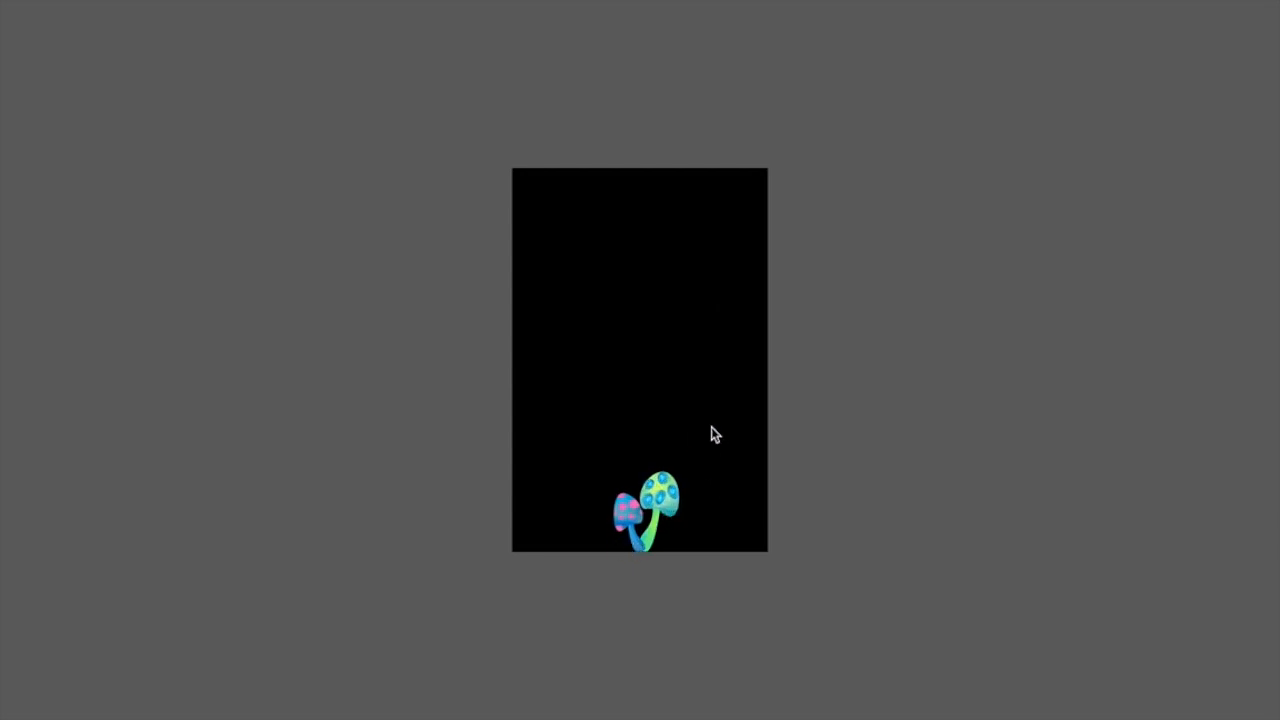
pyautogui.press('space')
pyautogui.scroll(-2, 681, 325)
pyautogui.scroll(3, 682, 325)
pyautogui.press('.')
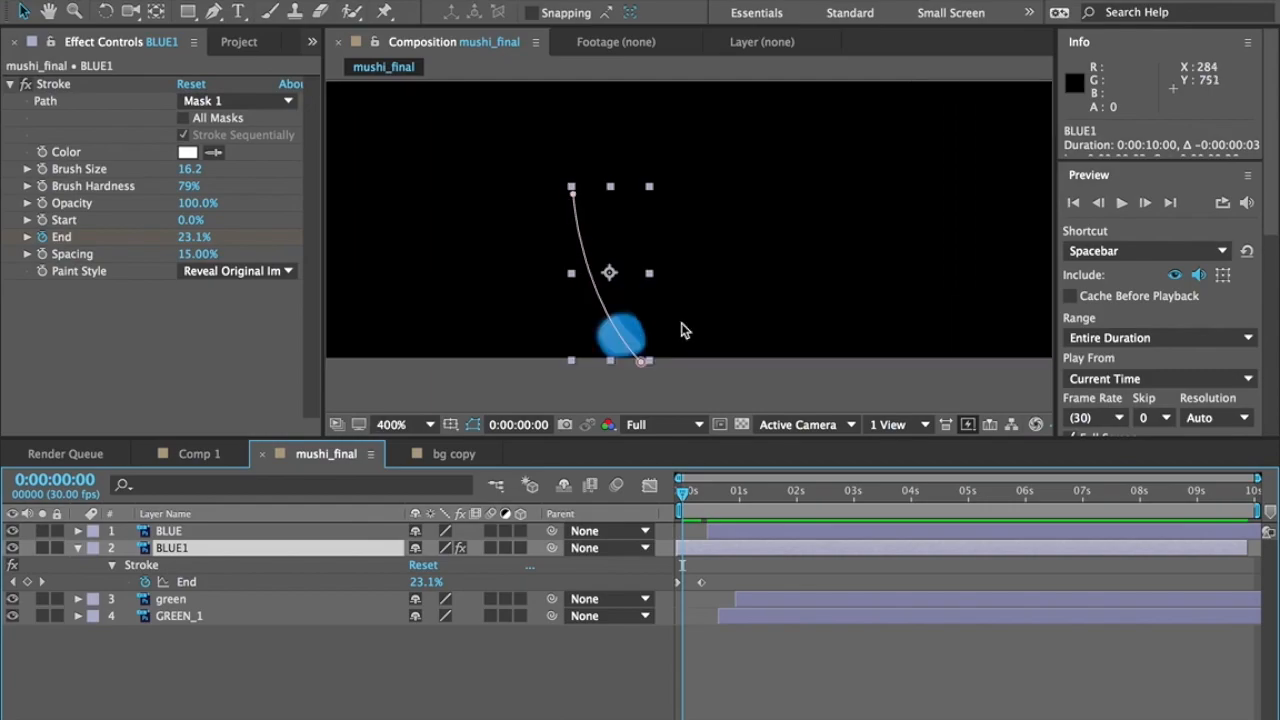
# Play back the growth animation at 400% and again at 100% magnification to check the blue stem's reveal.
pyautogui.press('space')
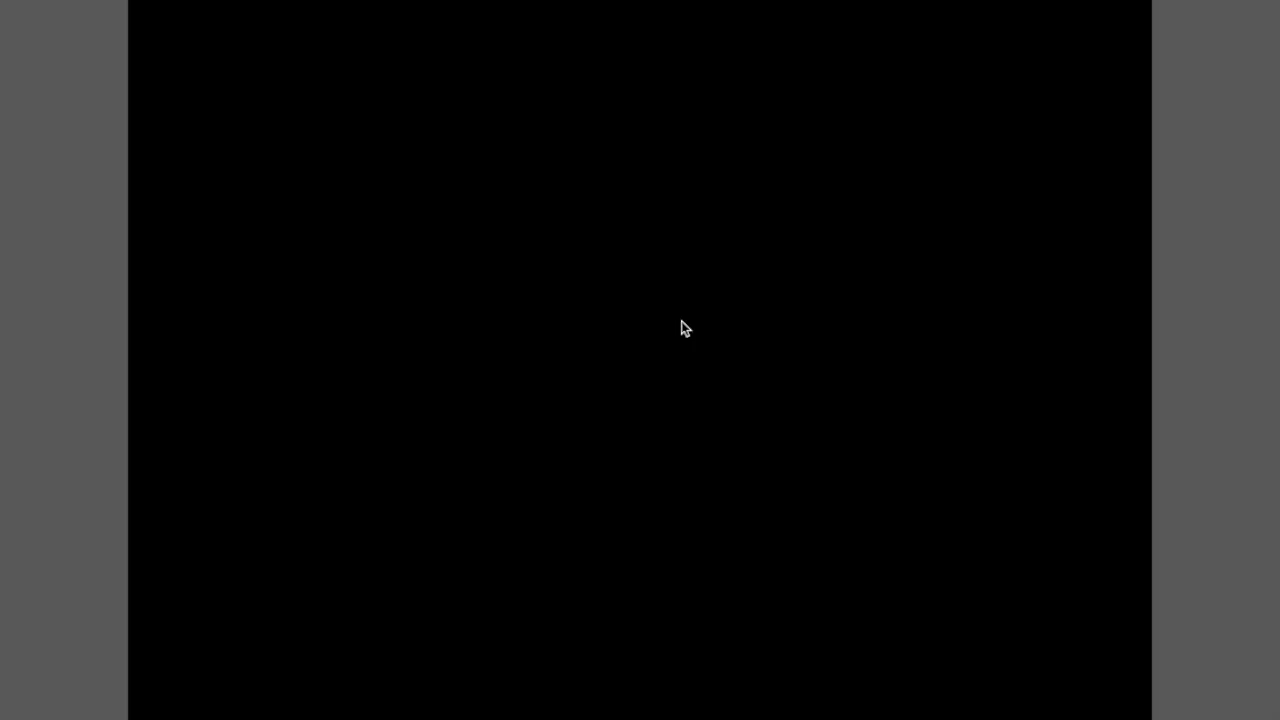
pyautogui.press('space')
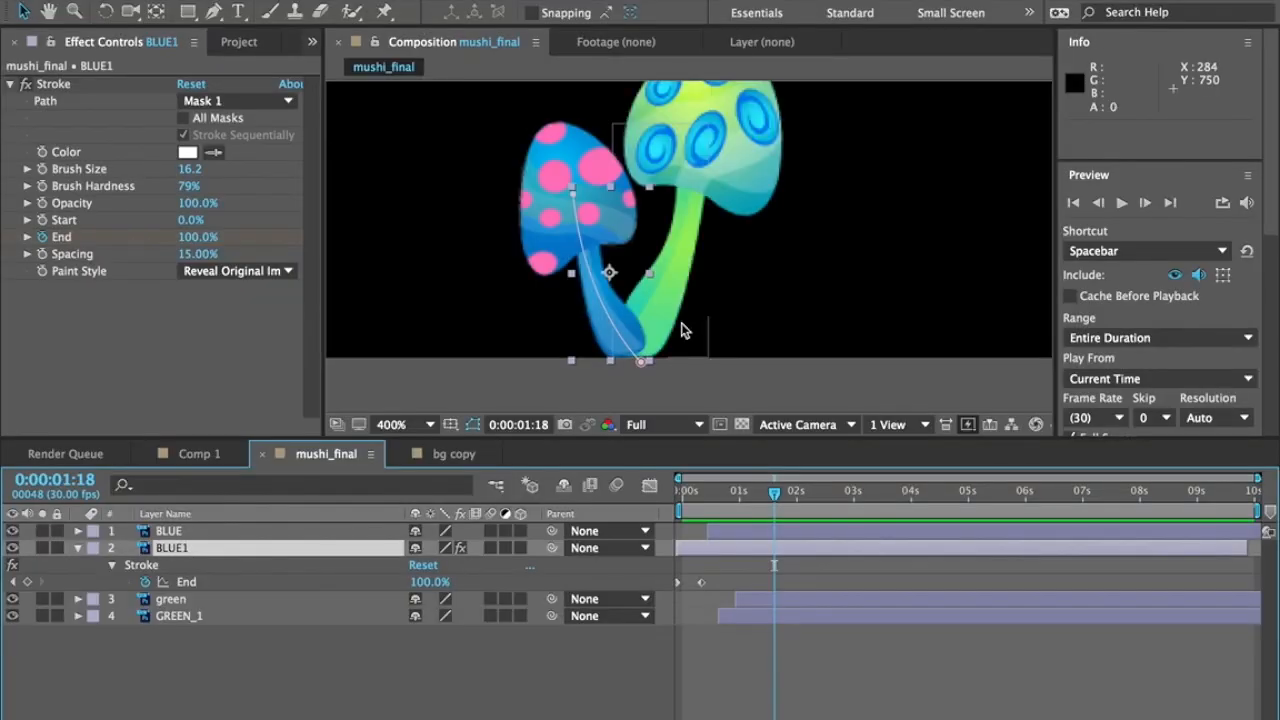
pyautogui.press('.')
pyautogui.press(',')
pyautogui.press(',')
pyautogui.press(',')
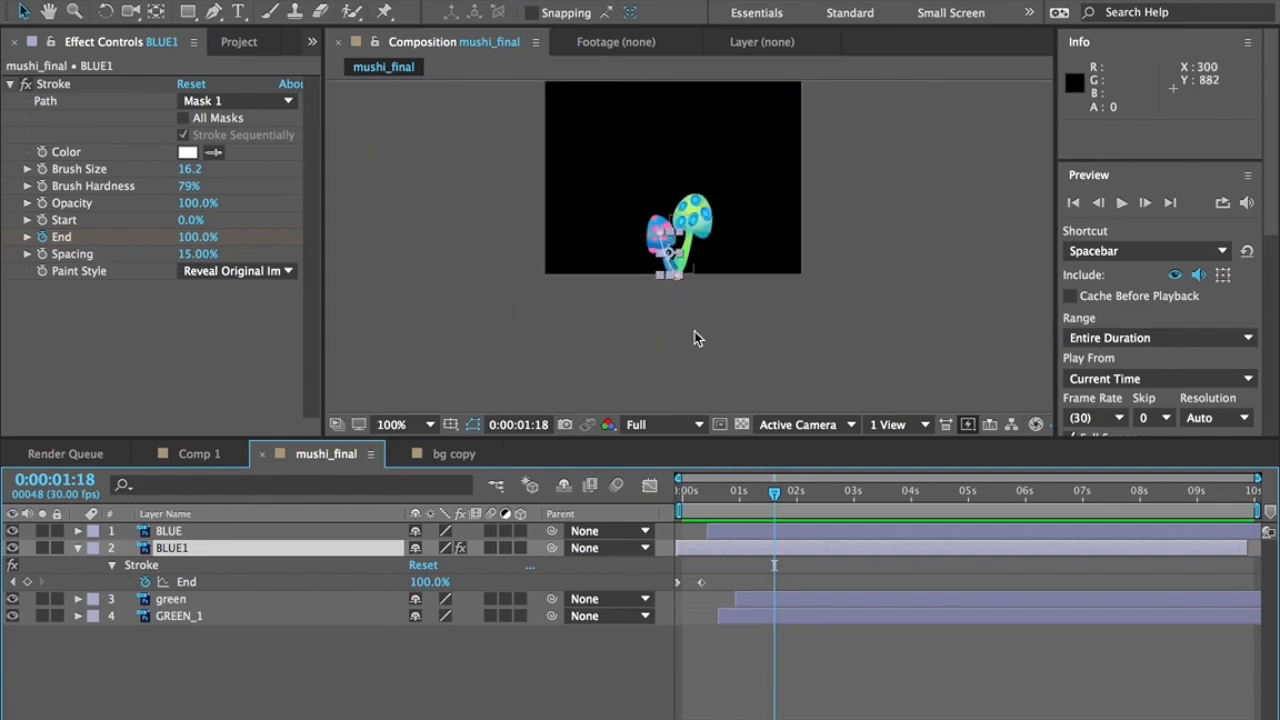
pyautogui.press('space')
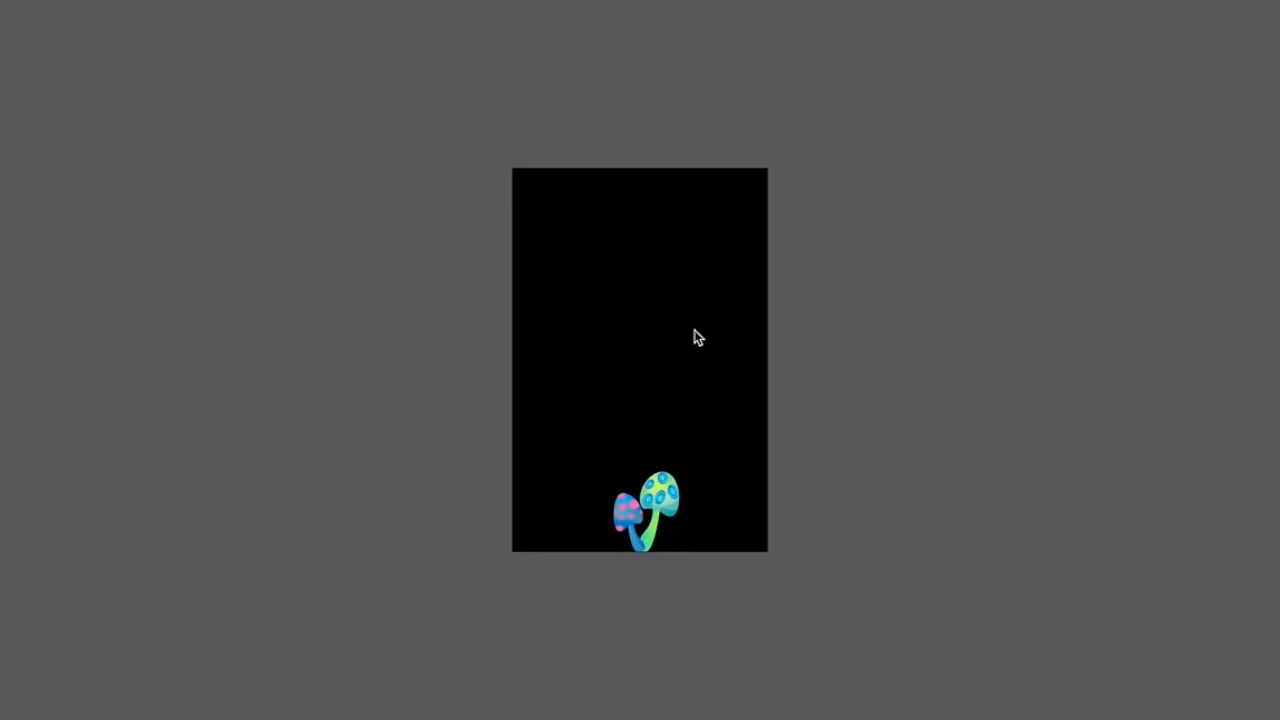
pyautogui.press('space')
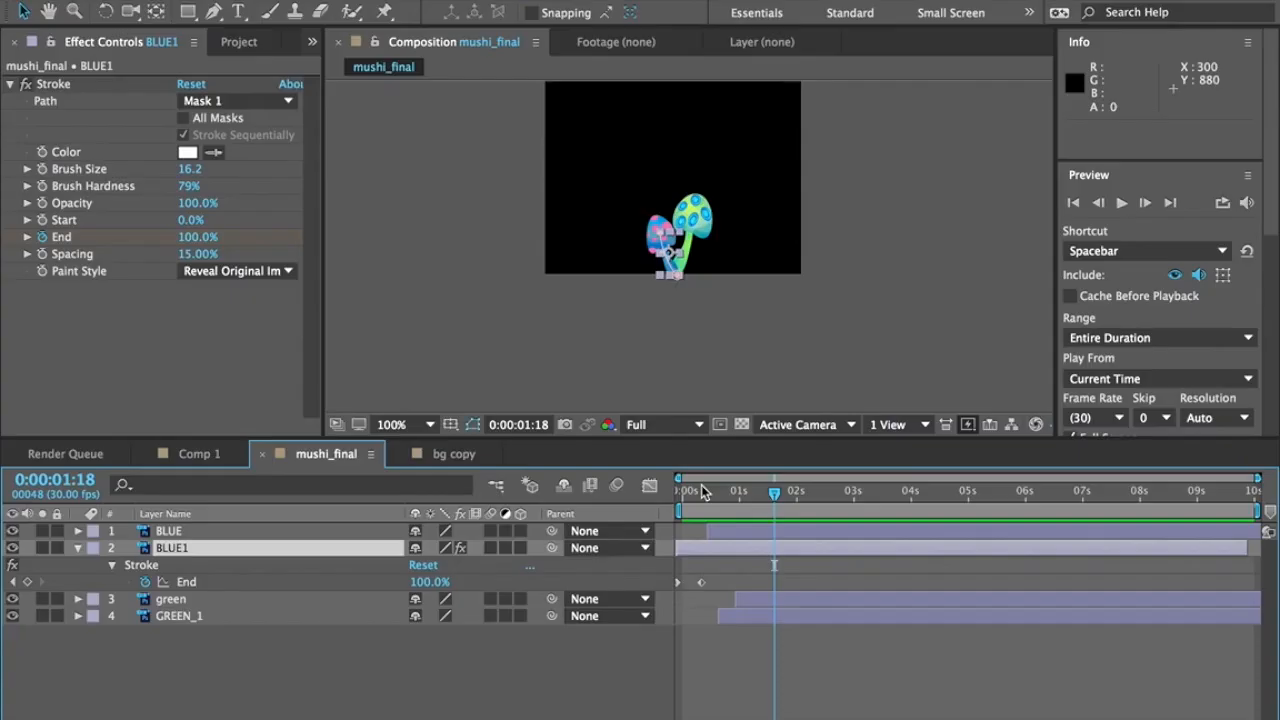
# Play back the mushroom growth animation from 0:00:00:00.
pyautogui.moveTo(737, 501); pyautogui.dragTo(594, 515)
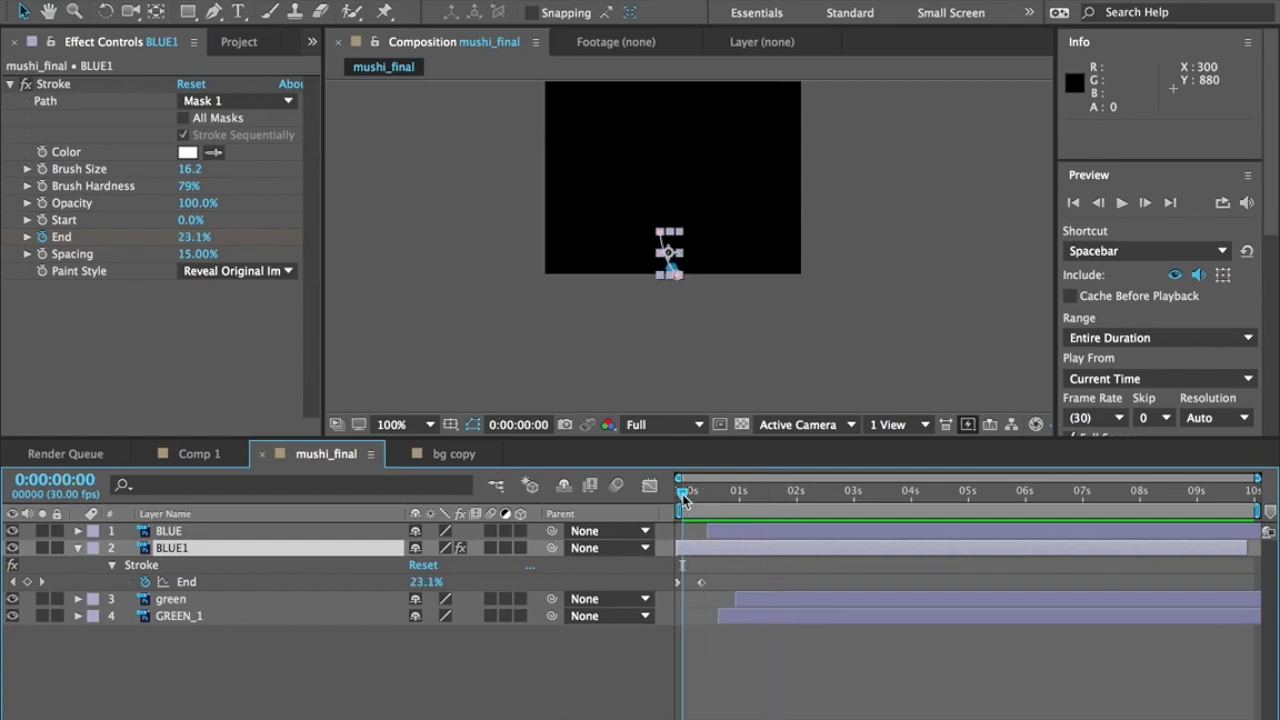
pyautogui.press('space')
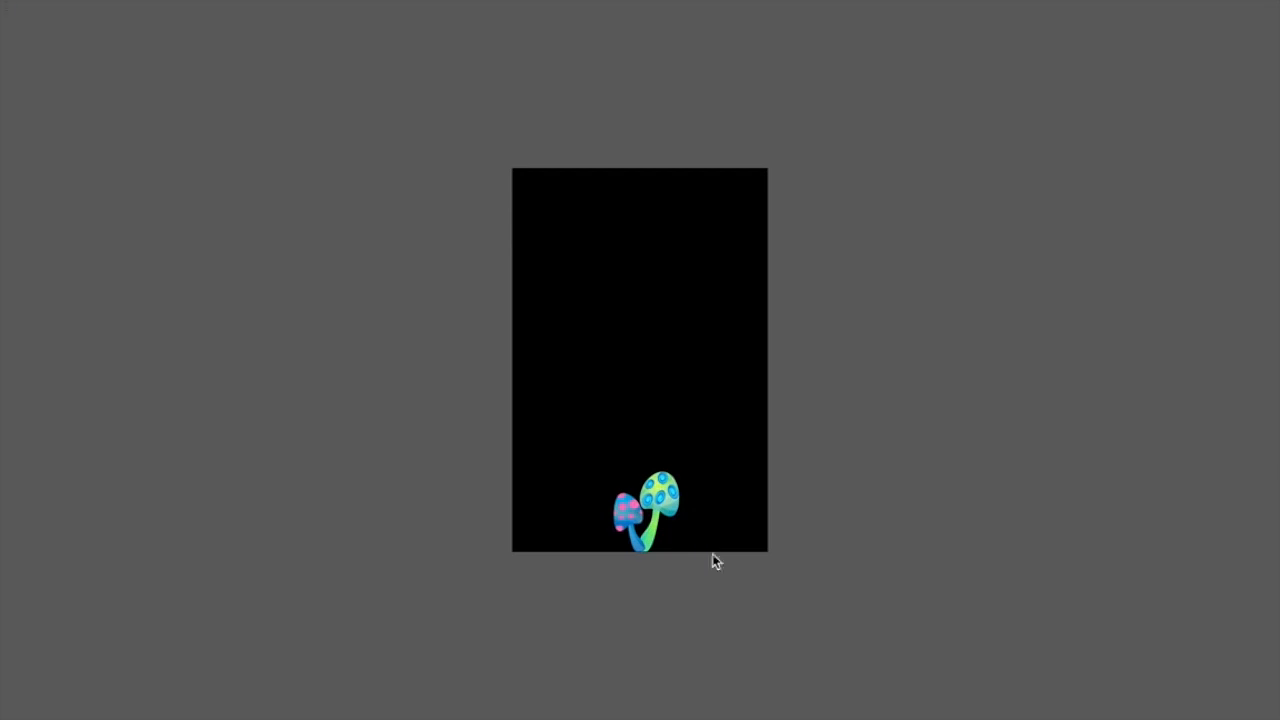
pyautogui.press('space')
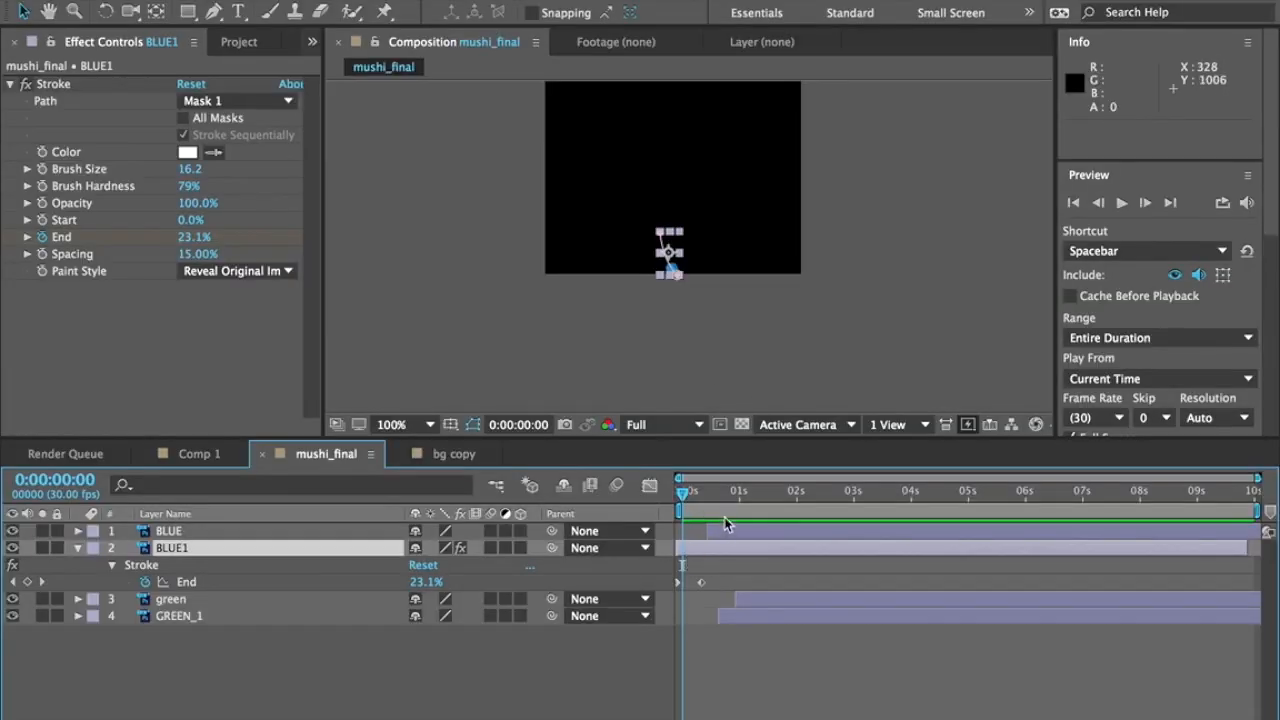
# At 0:00:00:19 and 200% magnification, draw a curved two-point mask path on the GREEN_1 layer from the stem's base to its tip.
pyautogui.moveTo(682, 499); pyautogui.dragTo(751, 495)
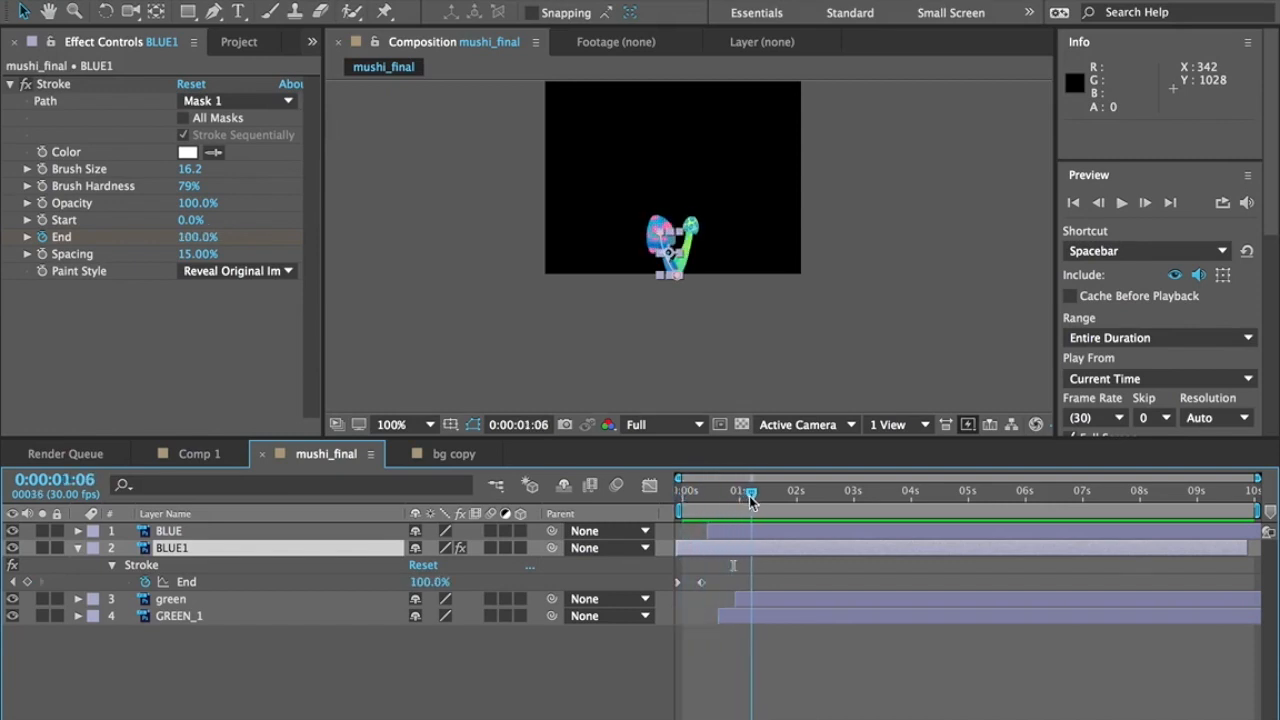
pyautogui.moveTo(720, 229); pyautogui.dragTo(664, 276)
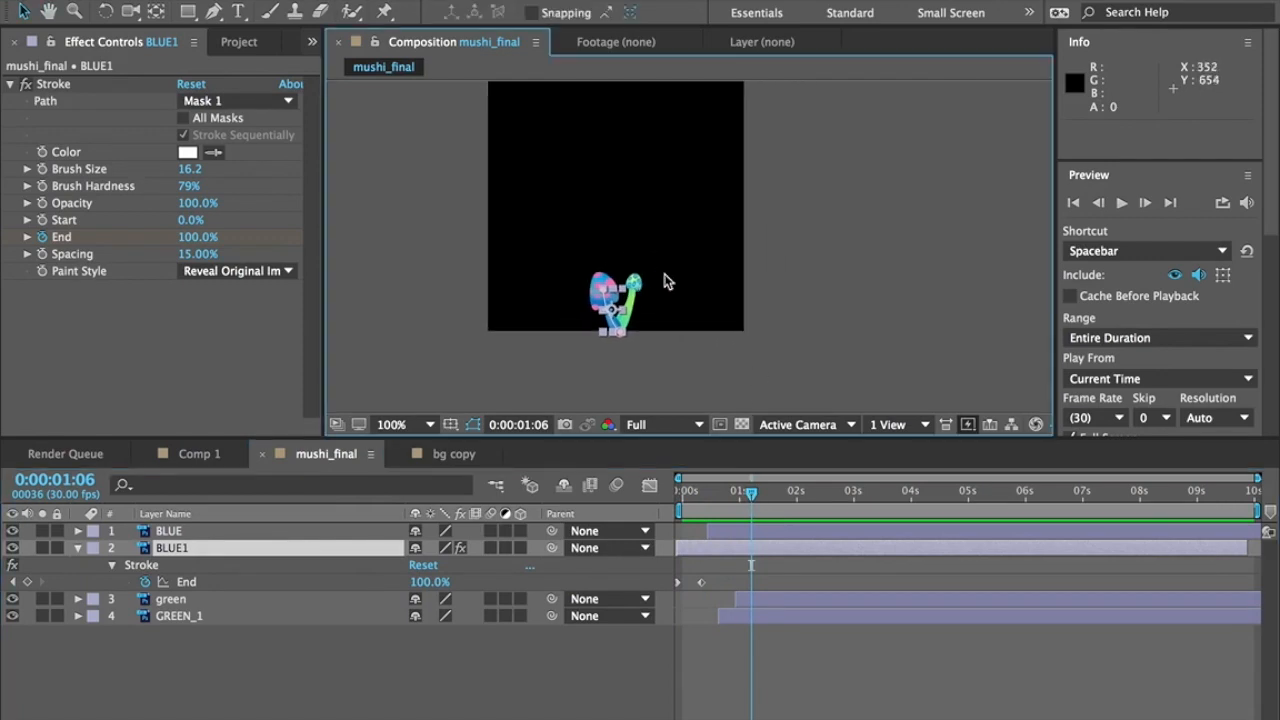
pyautogui.scroll(2, 666, 280)
pyautogui.scroll(-1, 640, 291)
pyautogui.moveTo(580, 345); pyautogui.dragTo(686, 250)
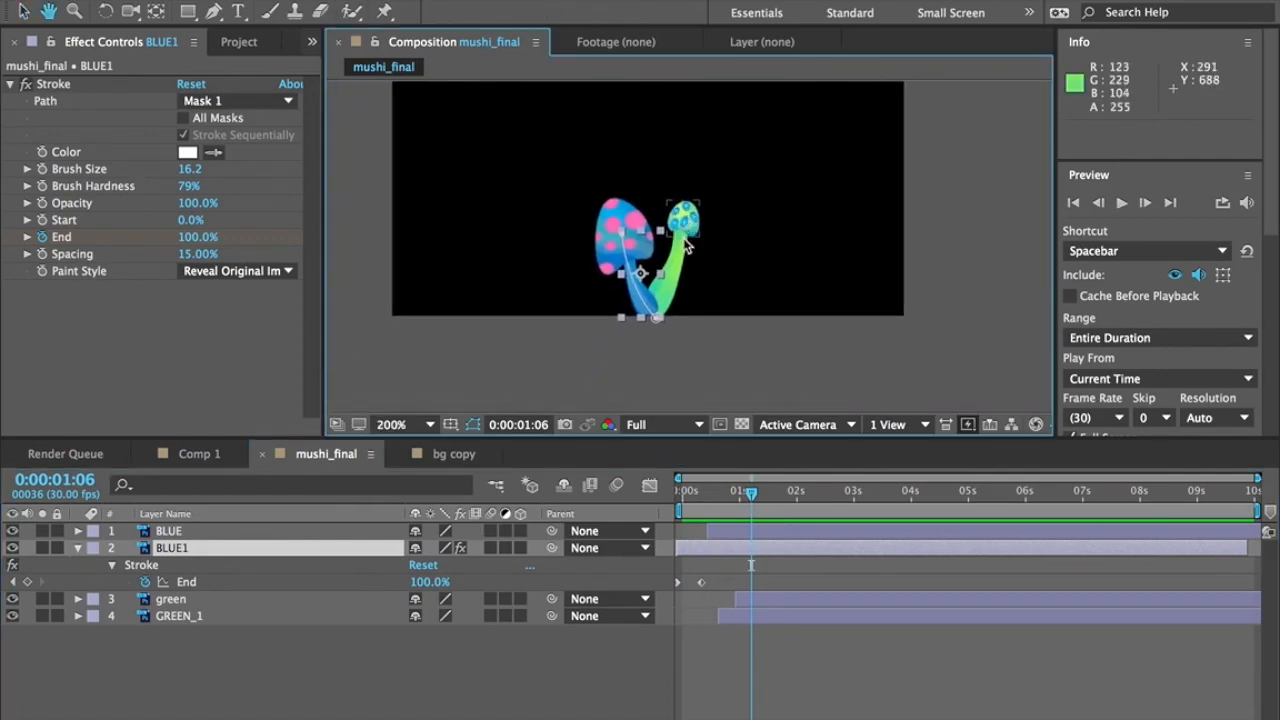
pyautogui.moveTo(751, 493); pyautogui.dragTo(717, 515)
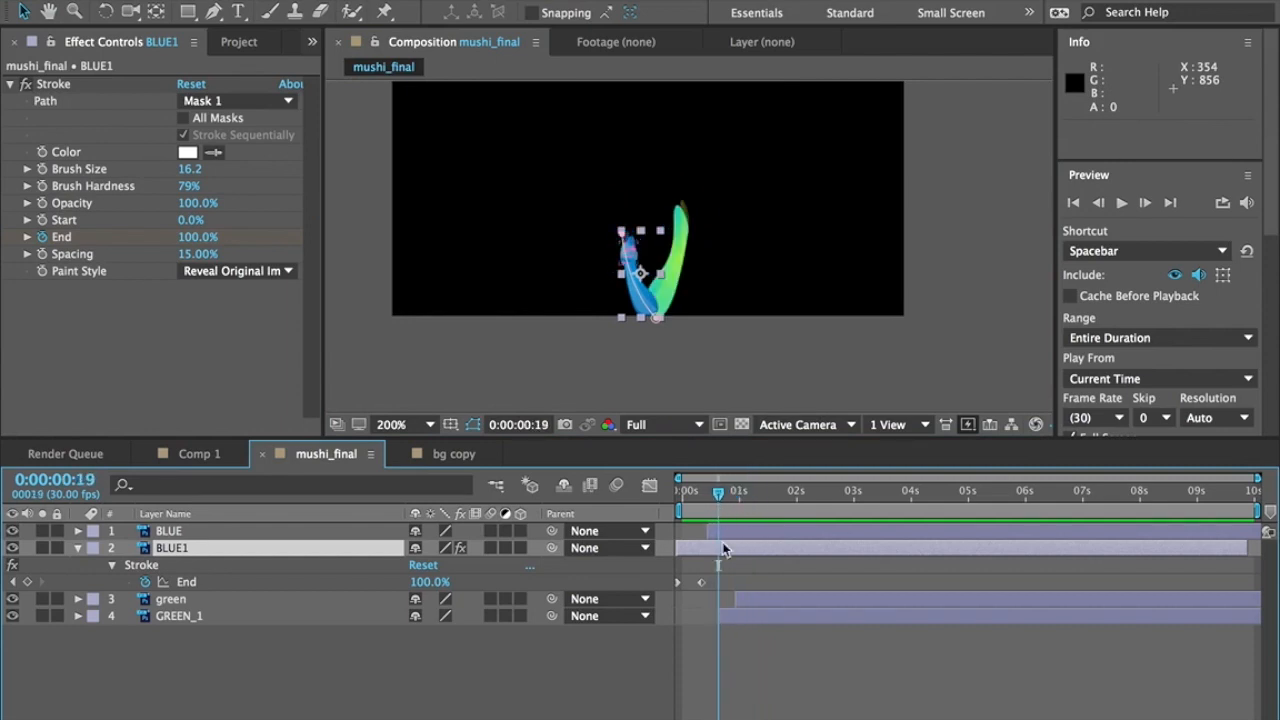
pyautogui.click(727, 622)
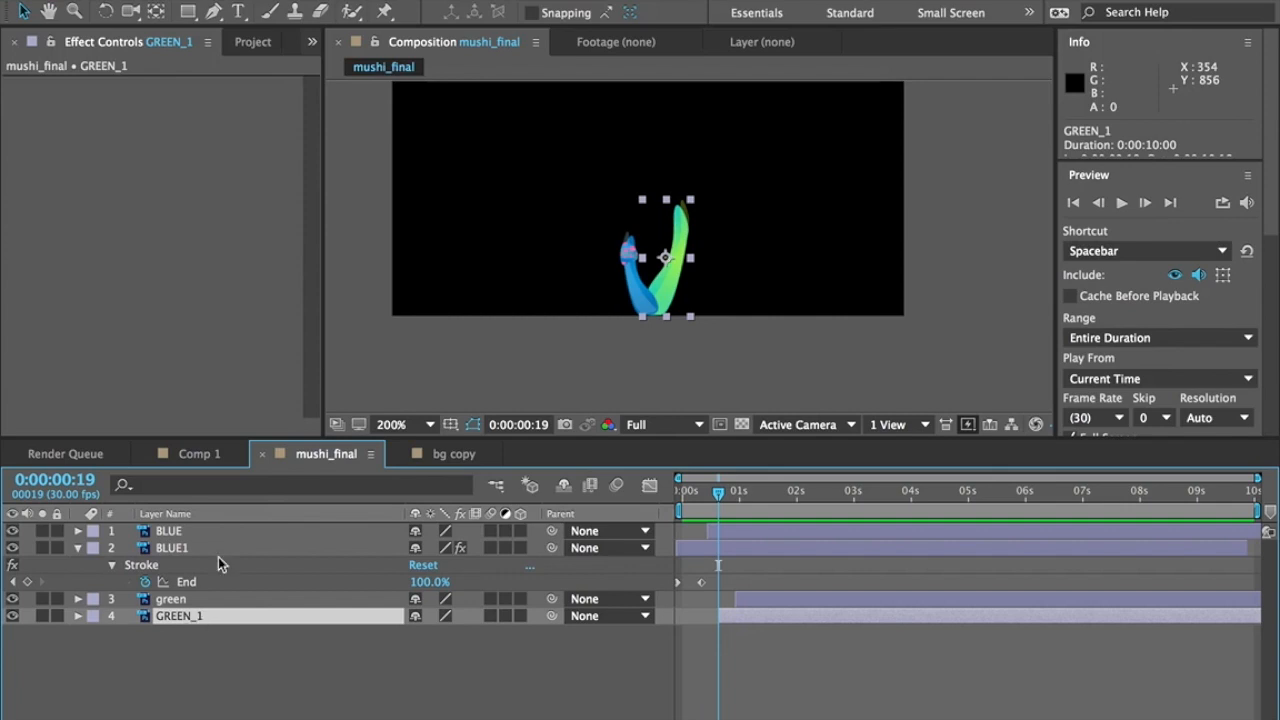
pyautogui.click(213, 18)
pyautogui.click(636, 330)
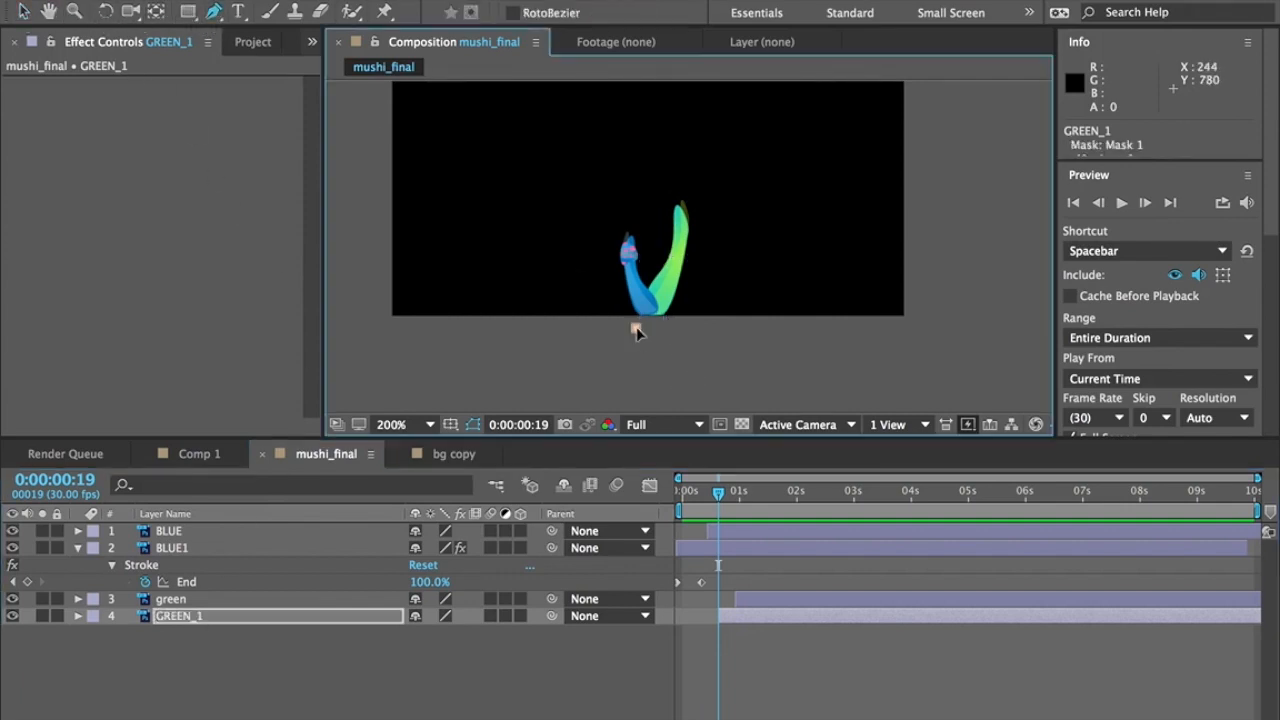
pyautogui.moveTo(686, 202); pyautogui.dragTo(682, 141)
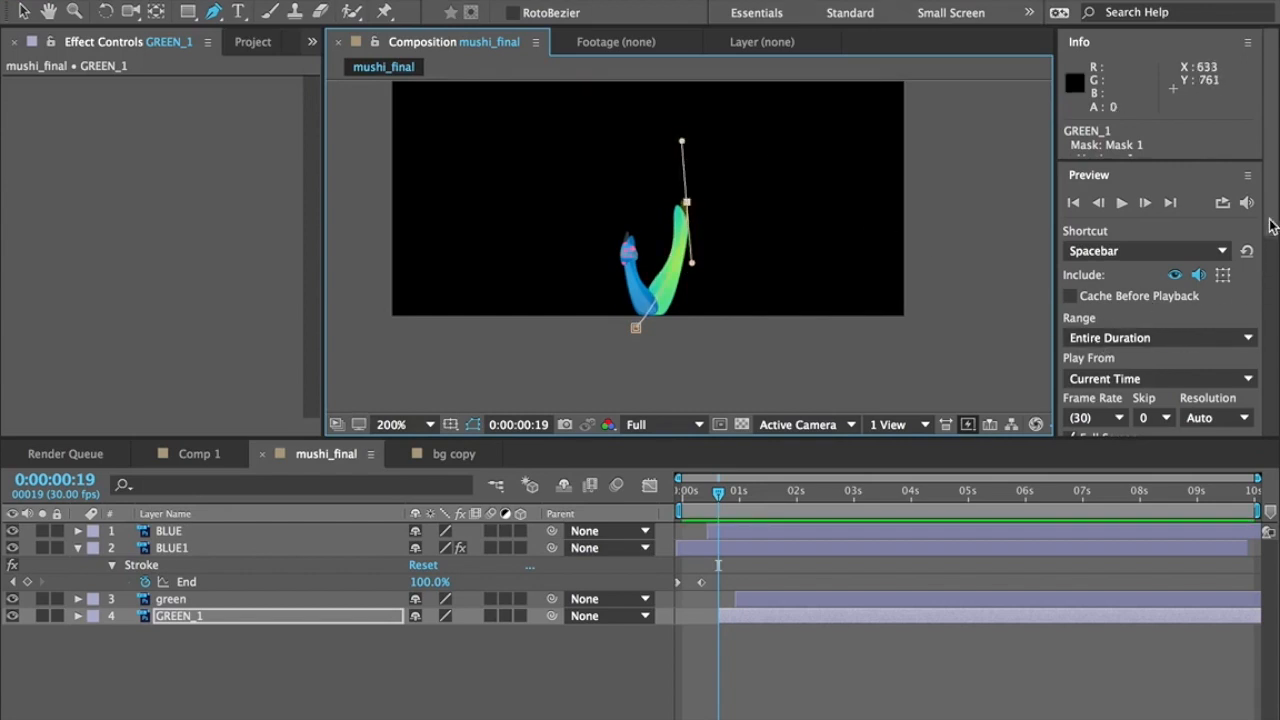
# Apply the Generate Stroke effect to the GREEN_1 layer and set its Brush Size to 19.9 to cover the whole stem.
pyautogui.scroll(-10, 1266, 260)
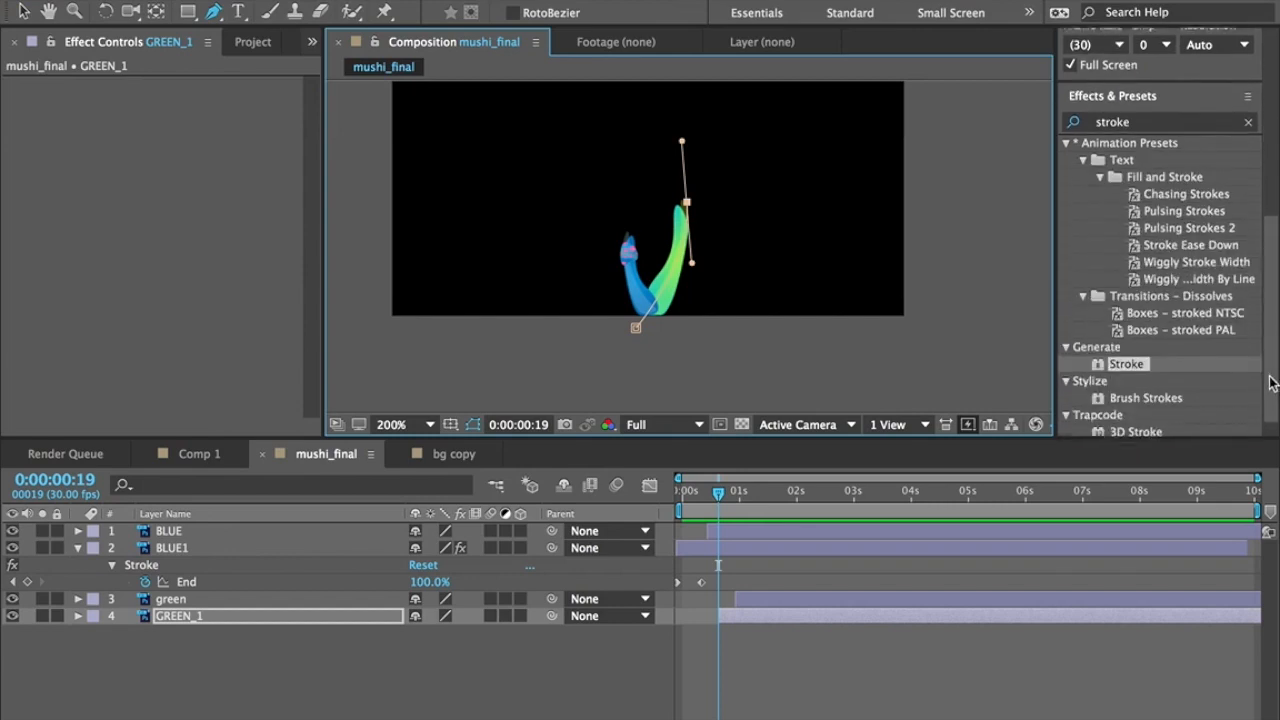
pyautogui.moveTo(1100, 347)
pyautogui.mouseDown()
pyautogui.moveTo(1115, 352)
pyautogui.moveTo(415, 455)
pyautogui.moveTo(150, 598)
pyautogui.moveTo(197, 614)
pyautogui.mouseUp()
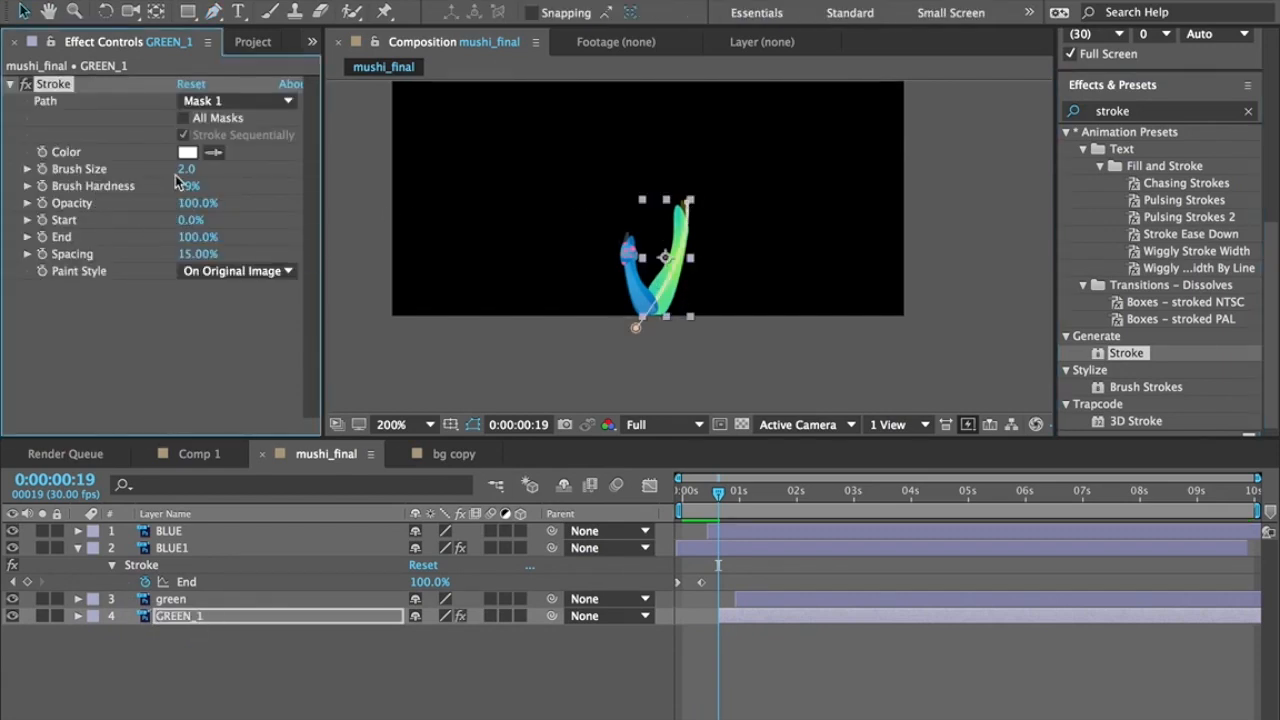
pyautogui.moveTo(185, 170); pyautogui.dragTo(390, 201)
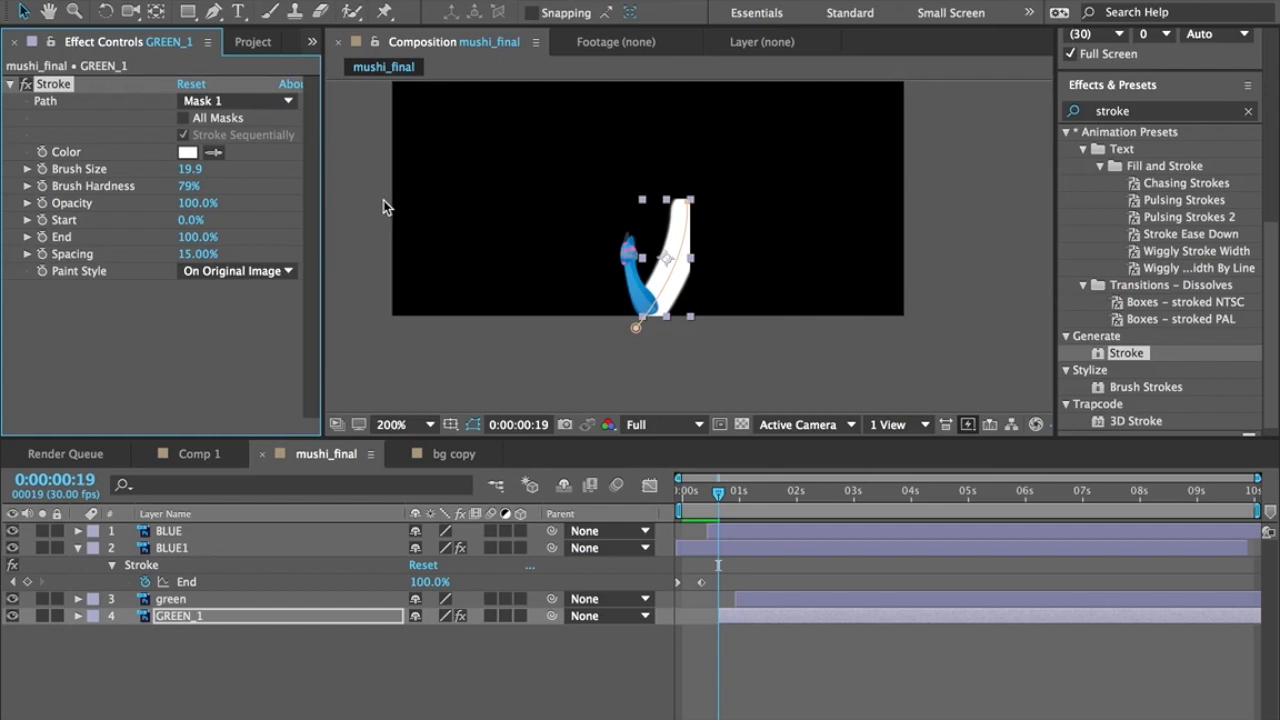
# Add a Stroke End keyframe of 0% on GREEN_1 at 0:00:00:19.
pyautogui.click(42, 237)
pyautogui.click(196, 237)
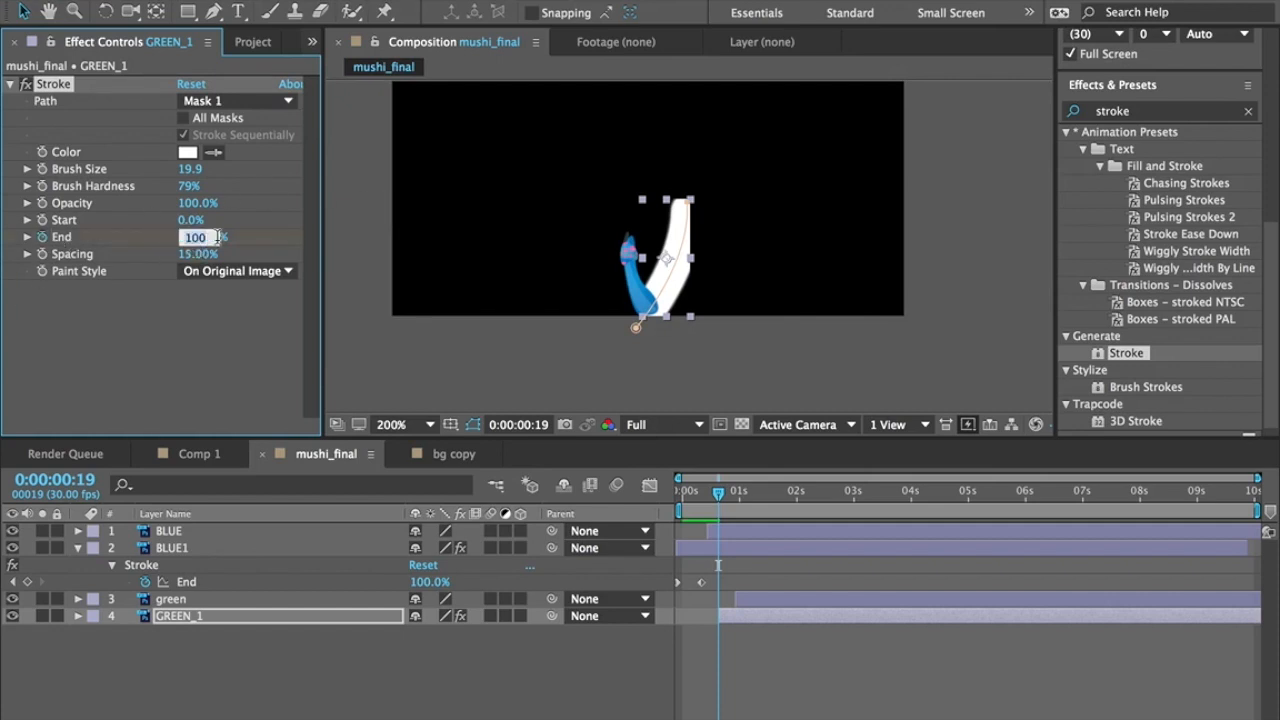
pyautogui.write('0')
pyautogui.press('Return')
# Add a Stroke End keyframe of 100% on GREEN_1 at 0:00:00:28.
pyautogui.moveTo(720, 505); pyautogui.dragTo(737, 505)
pyautogui.click(187, 237)
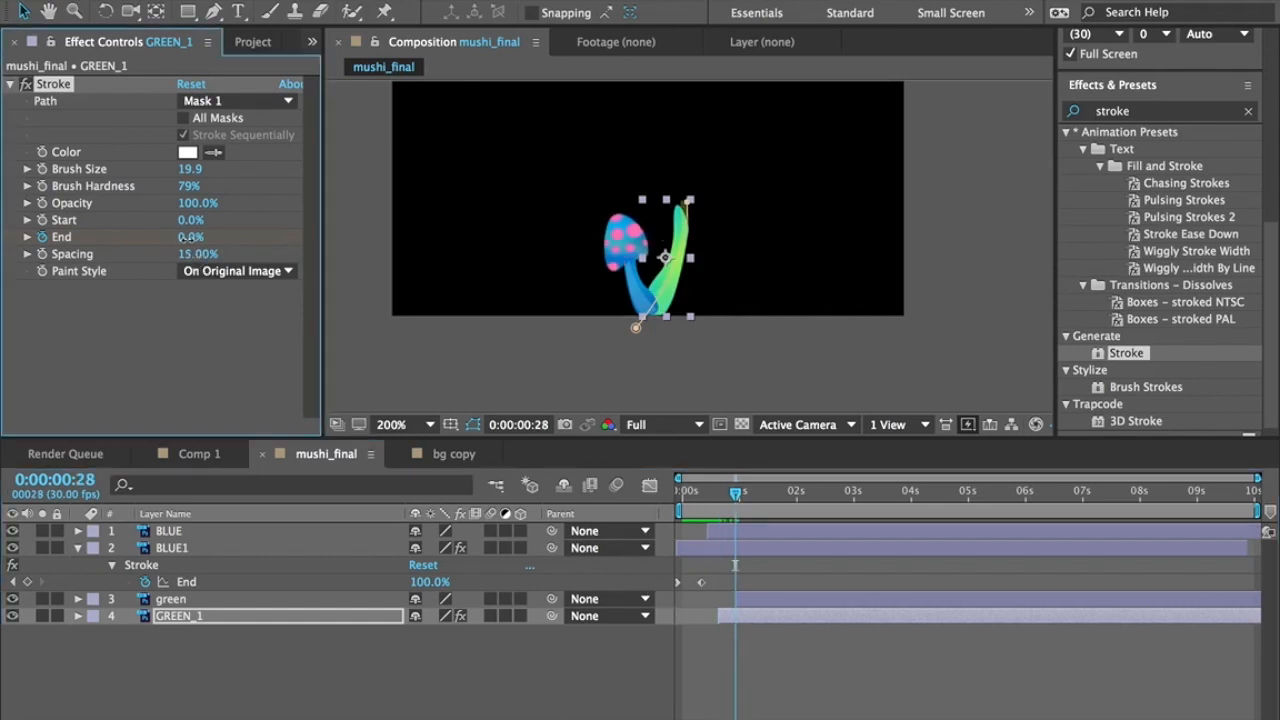
pyautogui.write('100')
pyautogui.press('Return')
pyautogui.moveTo(736, 492)
pyautogui.mouseDown()
pyautogui.moveTo(718, 500)
pyautogui.moveTo(735, 502)
pyautogui.mouseUp()
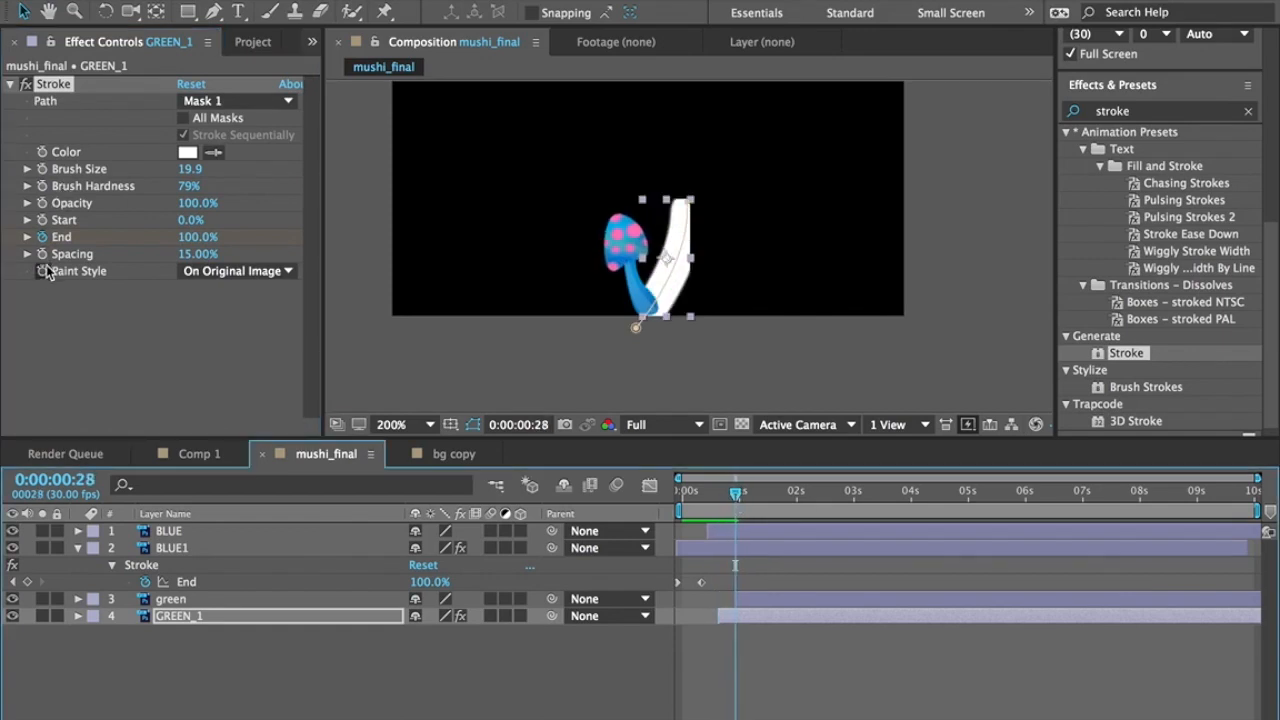
# Set the GREEN_1 Stroke's Paint Style to Reveal Original Image and preview the animation.
pyautogui.click(246, 273)
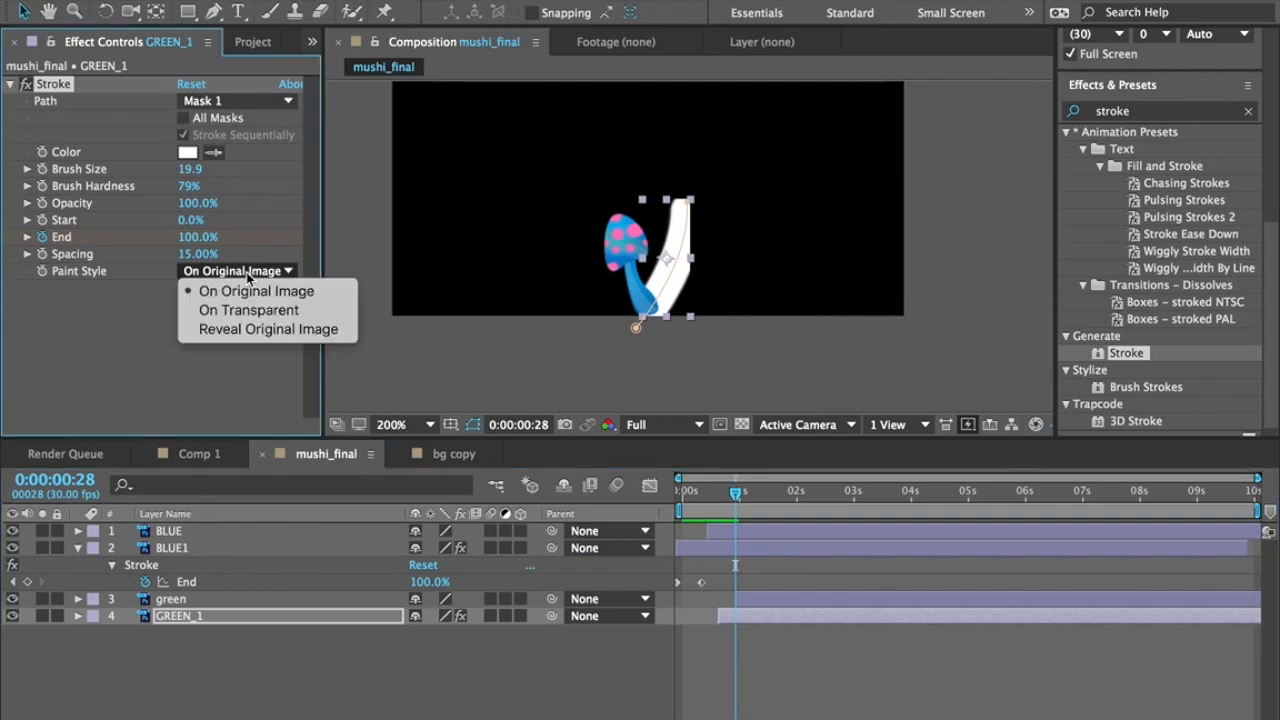
pyautogui.click(251, 334)
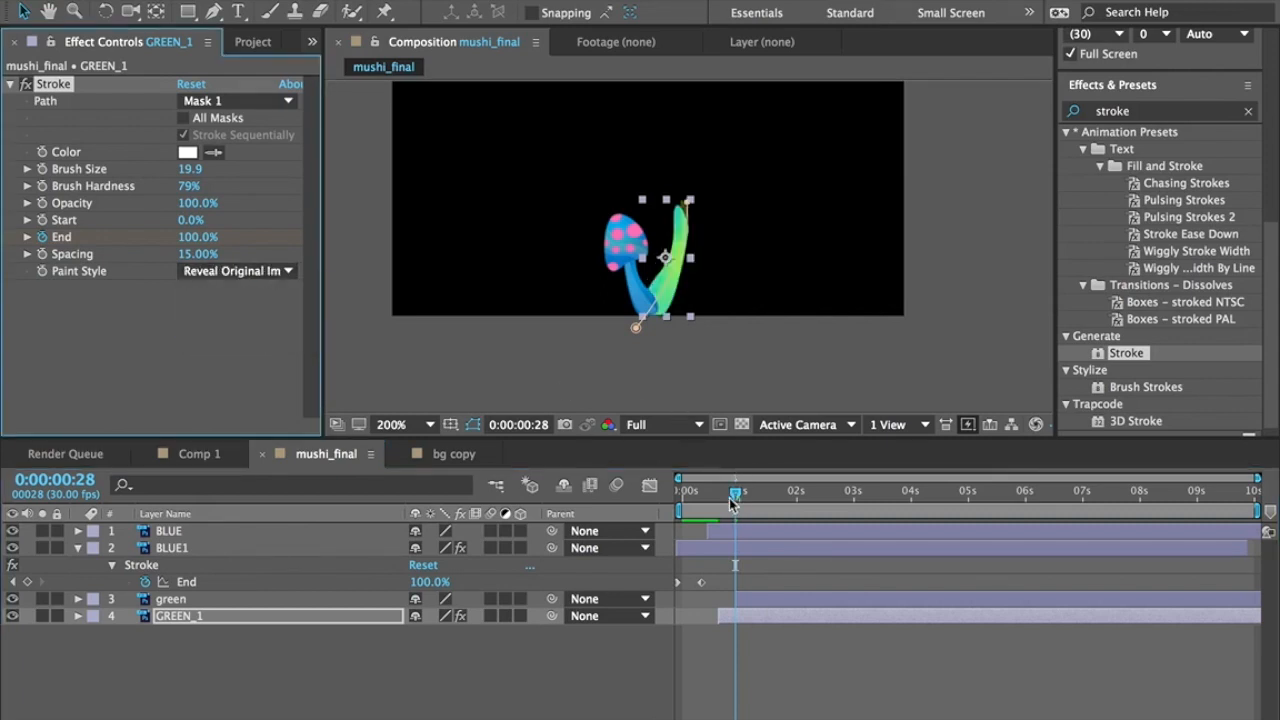
pyautogui.press('space')
# Set the end of the work area at 0:00:01:11, once both mushrooms have grown.
pyautogui.moveTo(741, 498)
pyautogui.mouseDown()
pyautogui.moveTo(650, 488)
pyautogui.moveTo(760, 494)
pyautogui.mouseUp()
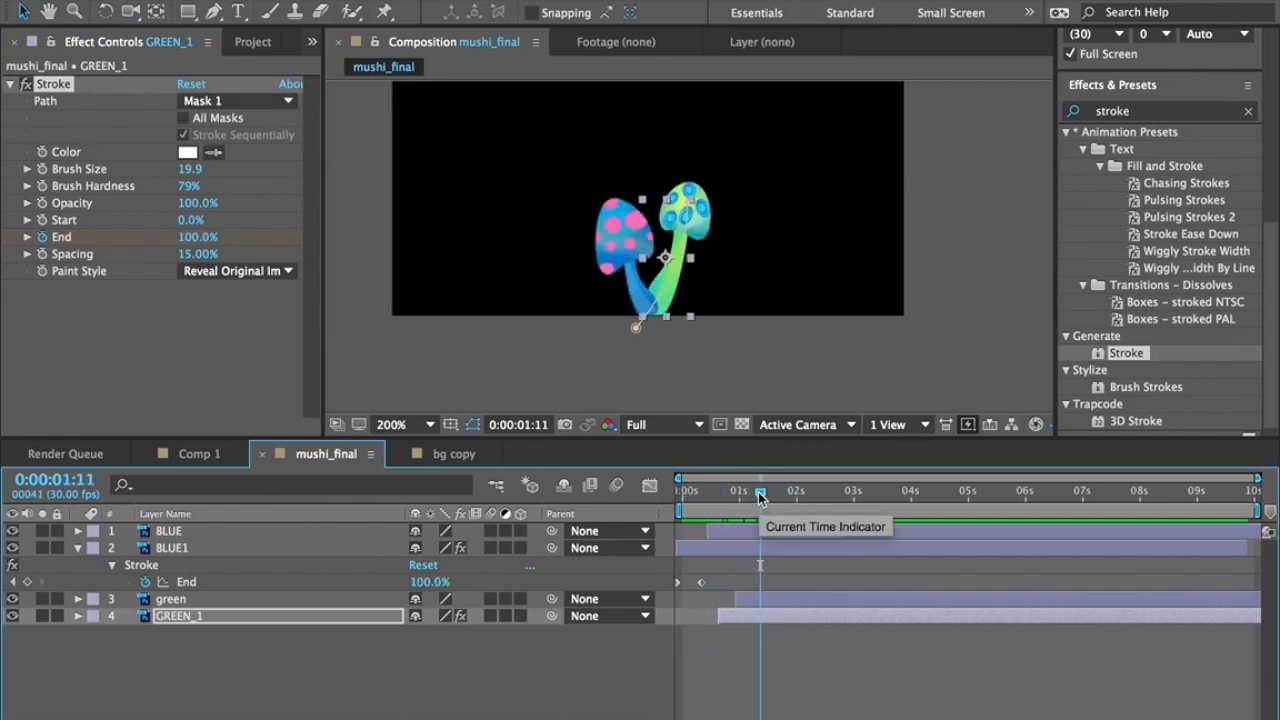
pyautogui.press('n')
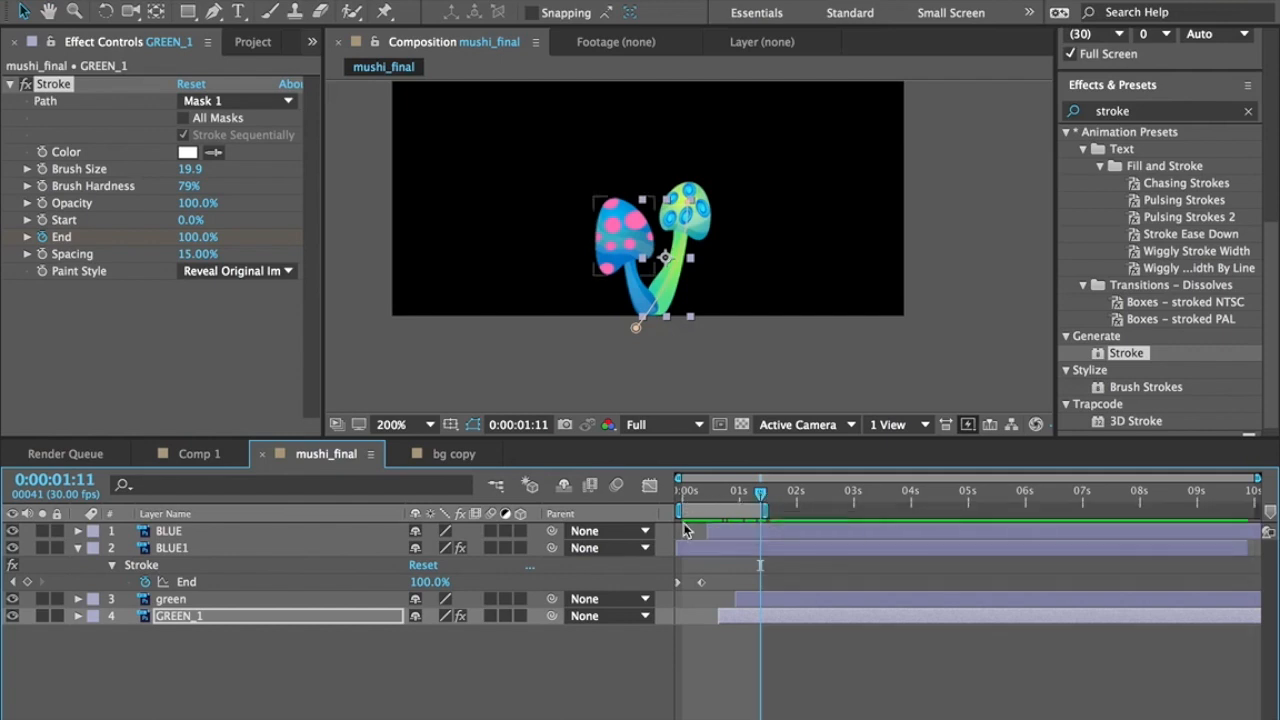
pyautogui.moveTo(761, 496); pyautogui.dragTo(764, 496)
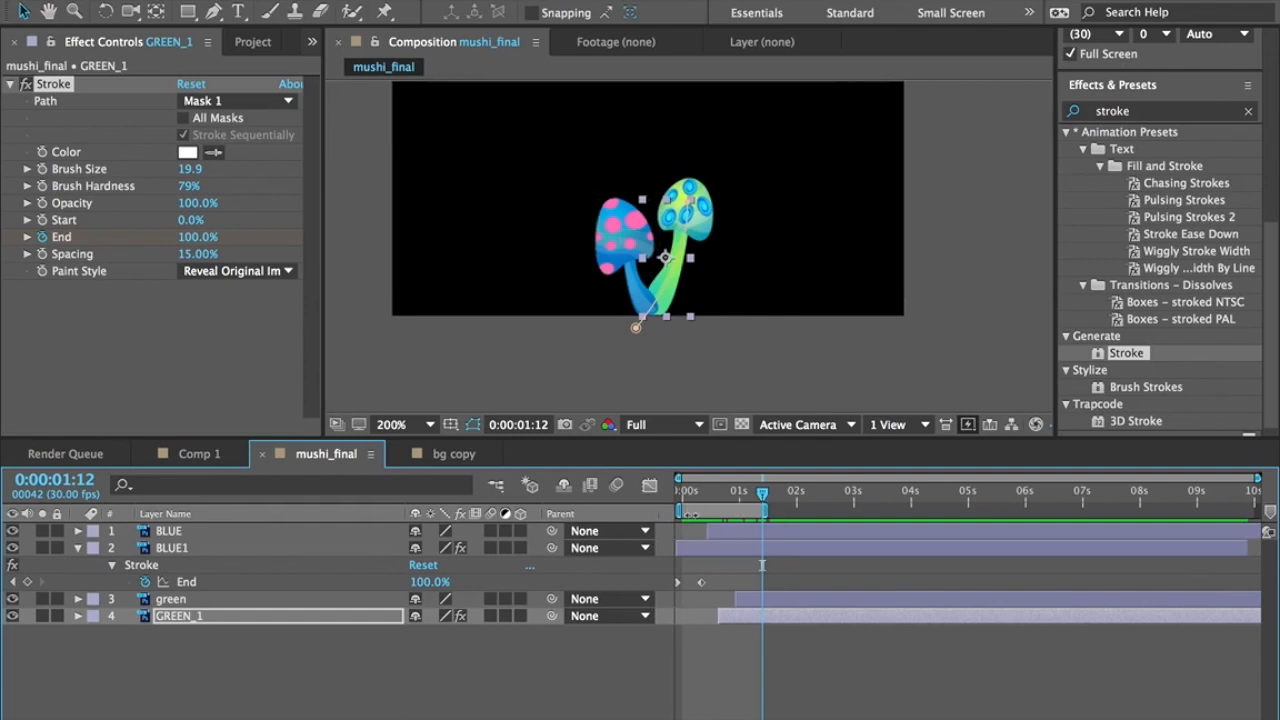
# Play back the shortened work area from 0:00:00:00 to check both stem reveals.
pyautogui.moveTo(762, 494); pyautogui.dragTo(656, 493)
pyautogui.press('space')
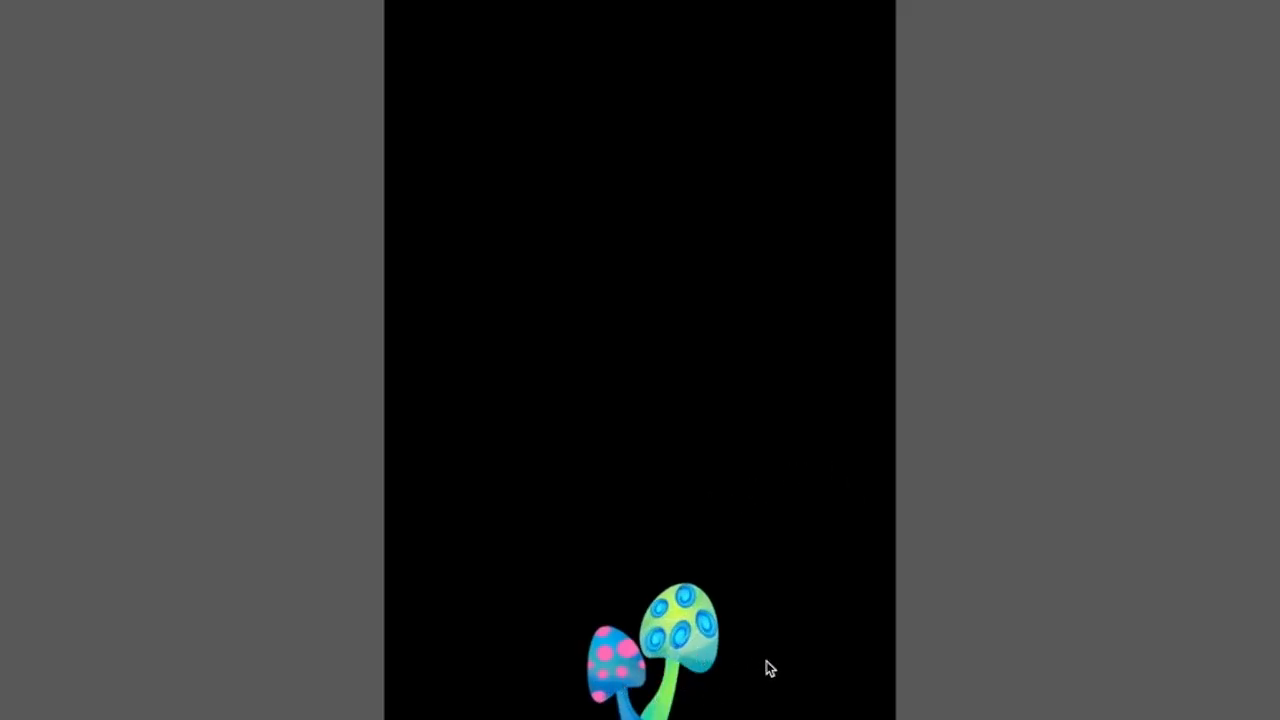
pyautogui.press('space')
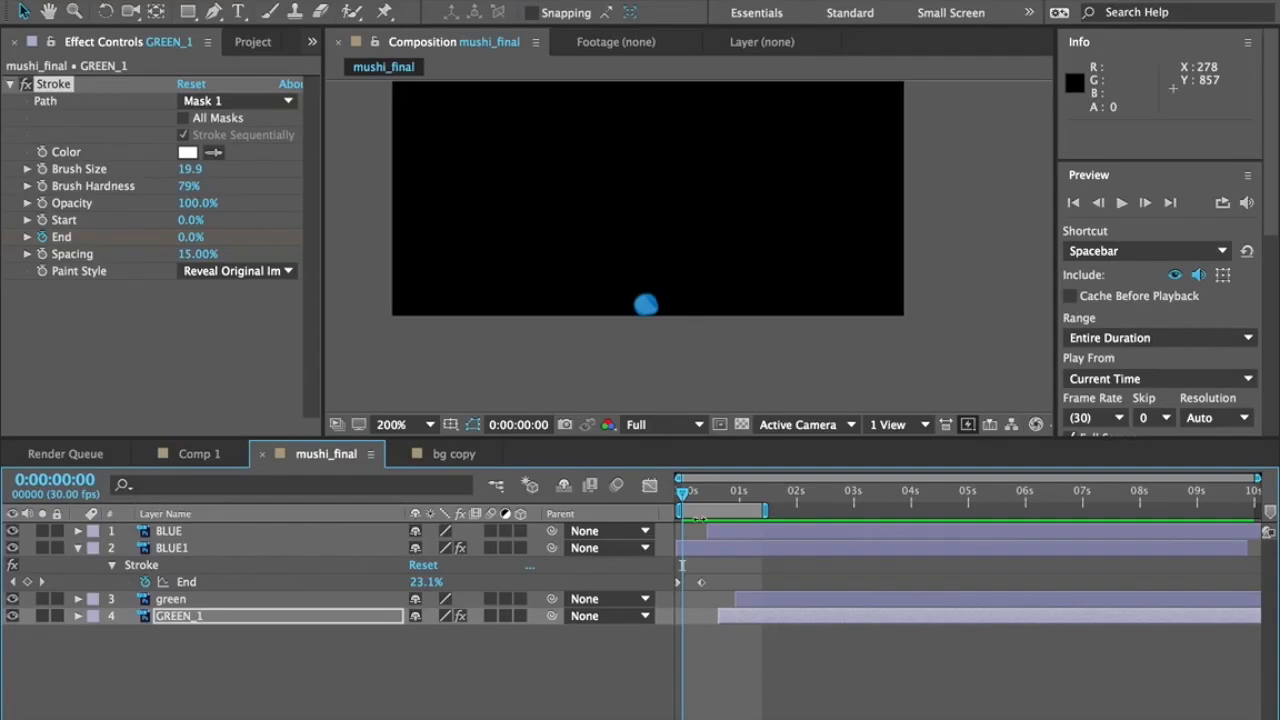